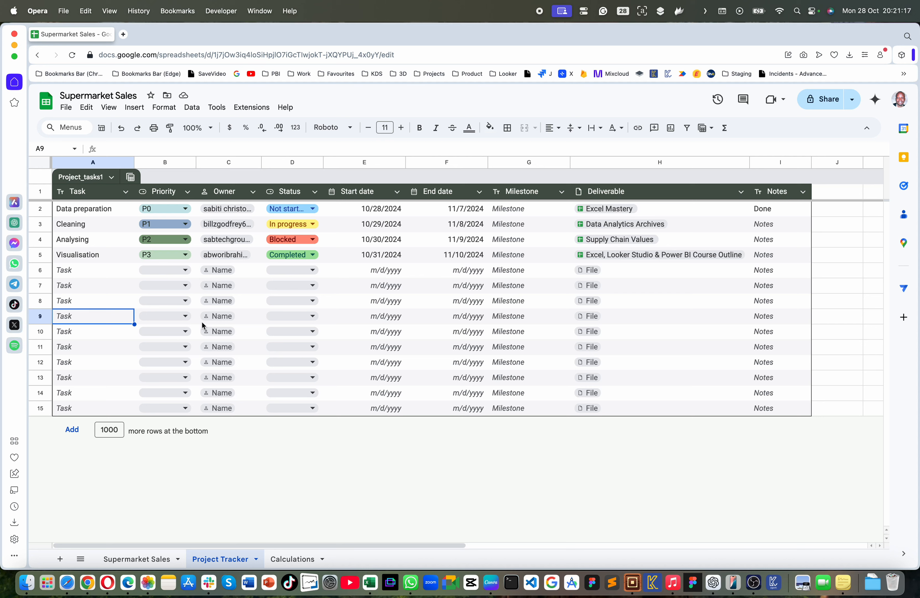
- Look through the rows of the Supermarket Sales sheet and the column type options for its Product Name column
{"action": "left_click", "coordinate": [147, 561]}
{"action": "scroll", "coordinate": [231, 368], "scroll_direction": "down", "scroll_amount": 5}
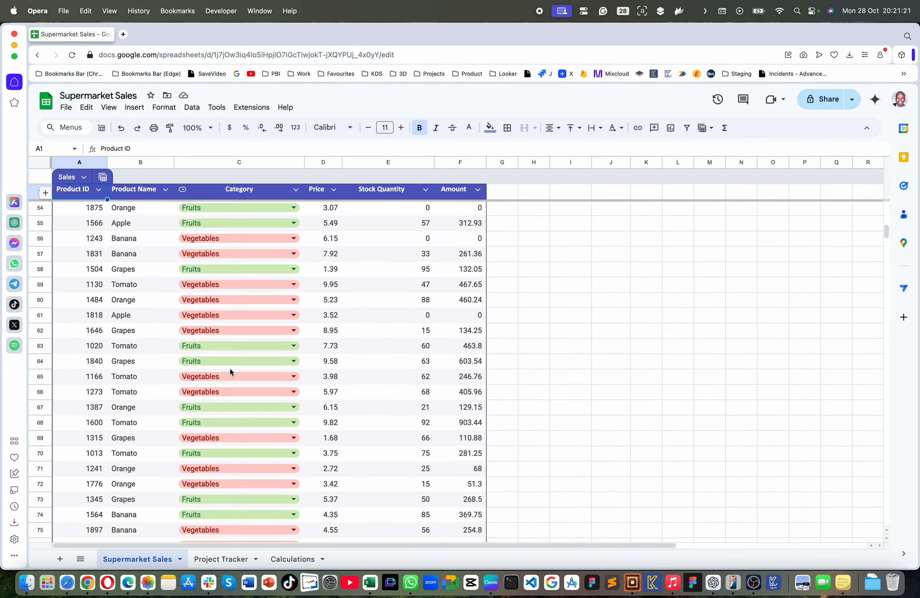
{"action": "scroll", "coordinate": [230, 368], "scroll_direction": "down", "scroll_amount": 10}
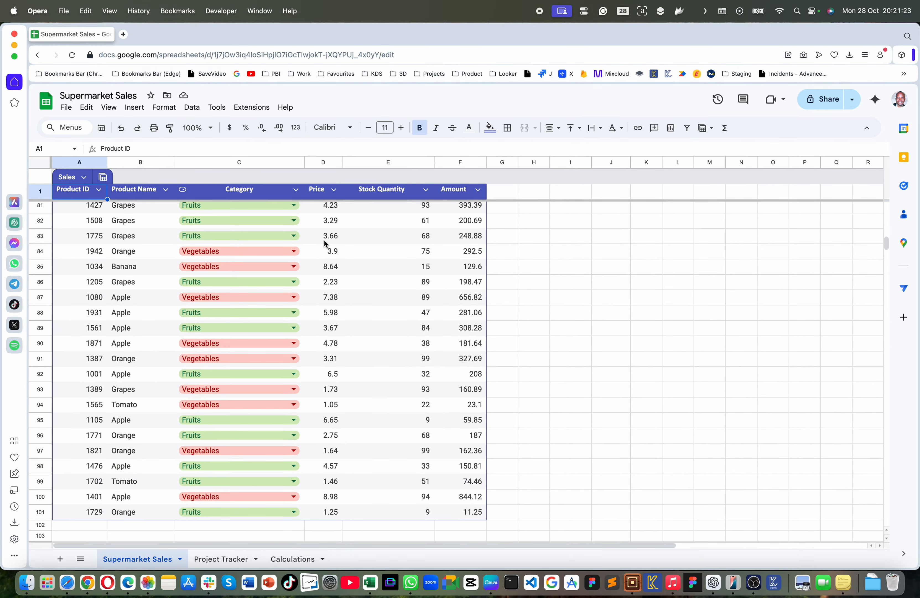
{"action": "scroll", "coordinate": [325, 243], "scroll_direction": "up", "scroll_amount": 15}
{"action": "left_click", "coordinate": [162, 190]}
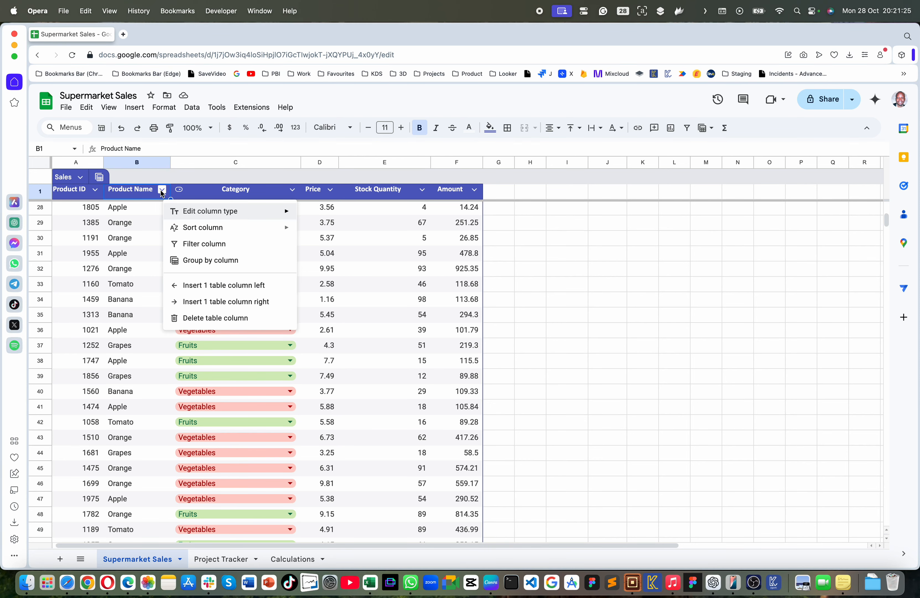
{"action": "mouse_move", "coordinate": [294, 211]}
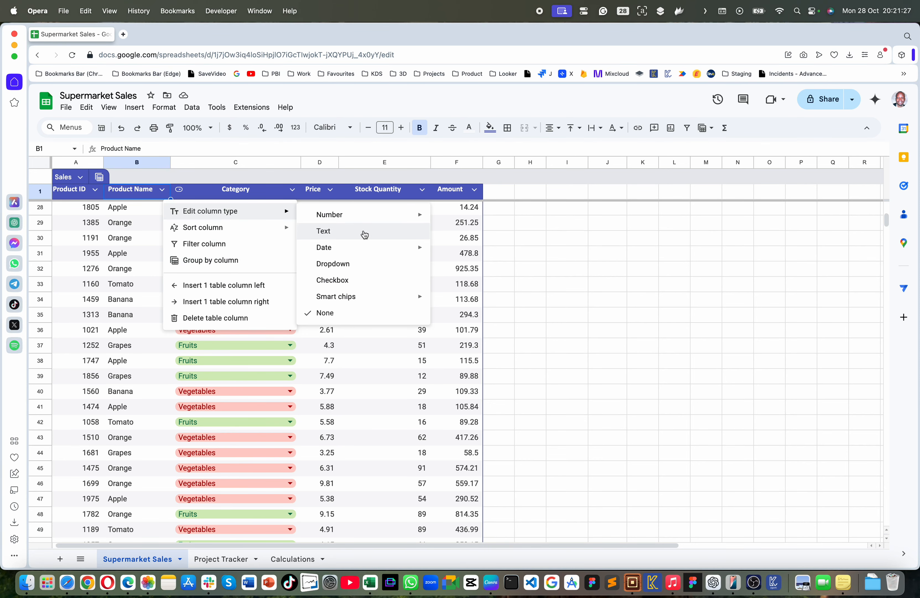
{"action": "left_click", "coordinate": [456, 237]}
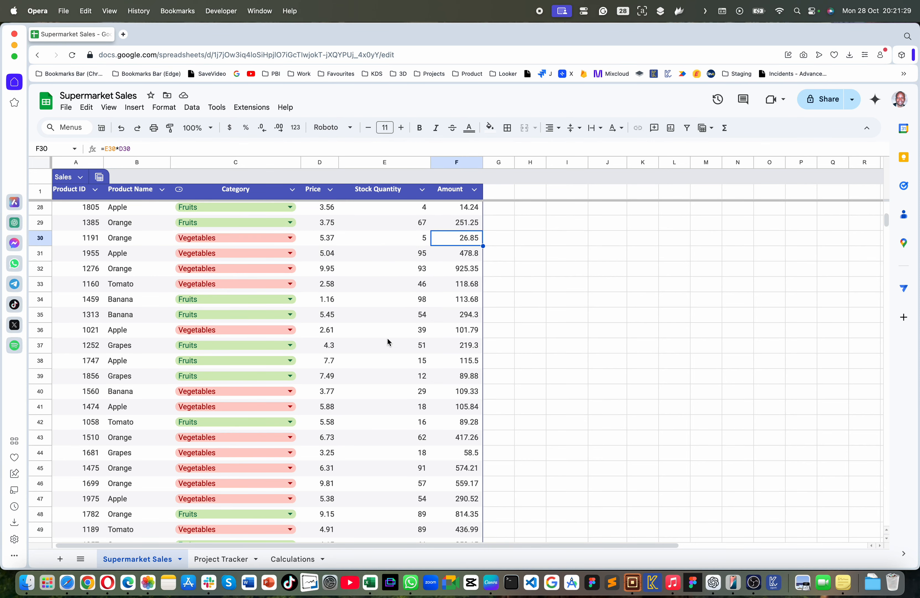
- Look at the Calculations sheet and the price data in the Supermarket Sales sheet, ending on the Calculations sheet
{"action": "left_click", "coordinate": [295, 559]}
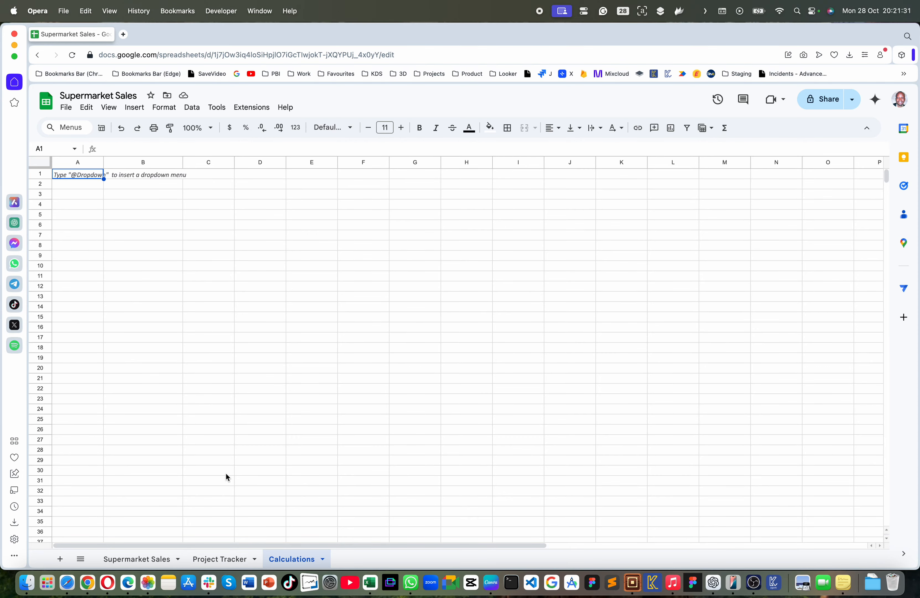
{"action": "left_click", "coordinate": [136, 559]}
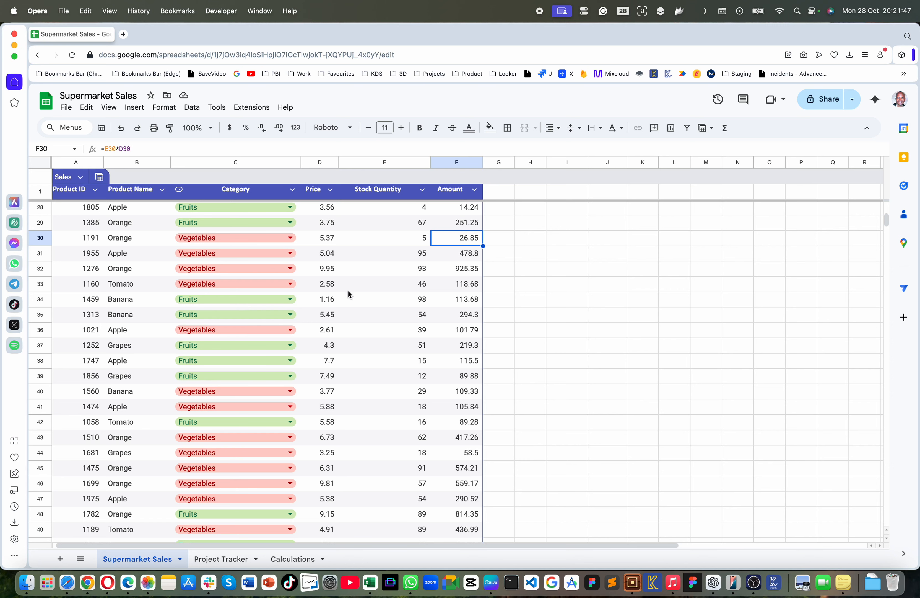
{"action": "left_click", "coordinate": [337, 289]}
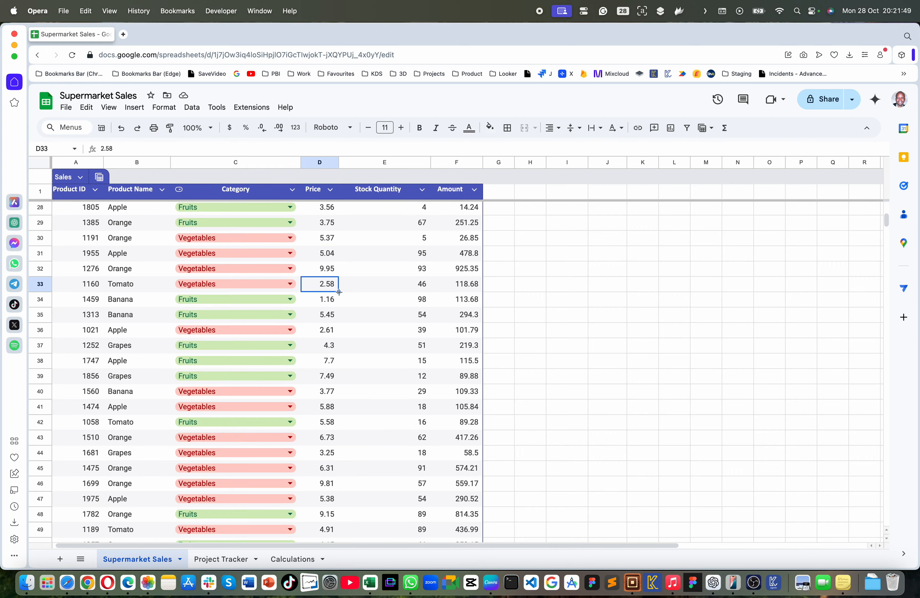
{"action": "left_click", "coordinate": [301, 559]}
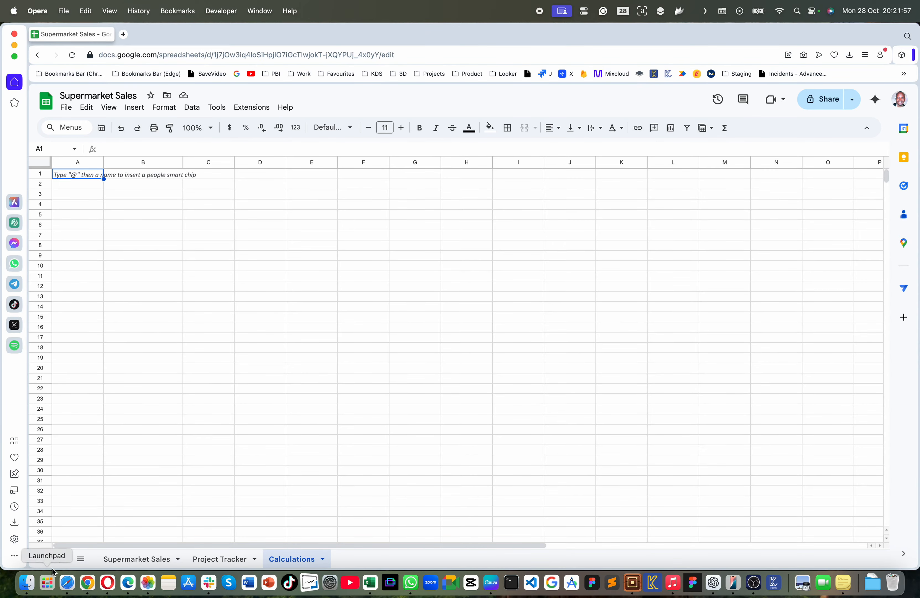
- Switch to Microsoft Excel to view the supermarket_data workbook, selecting A2:K45, and return to the Supermarket Sales spreadsheet
{"action": "left_click", "coordinate": [370, 590]}
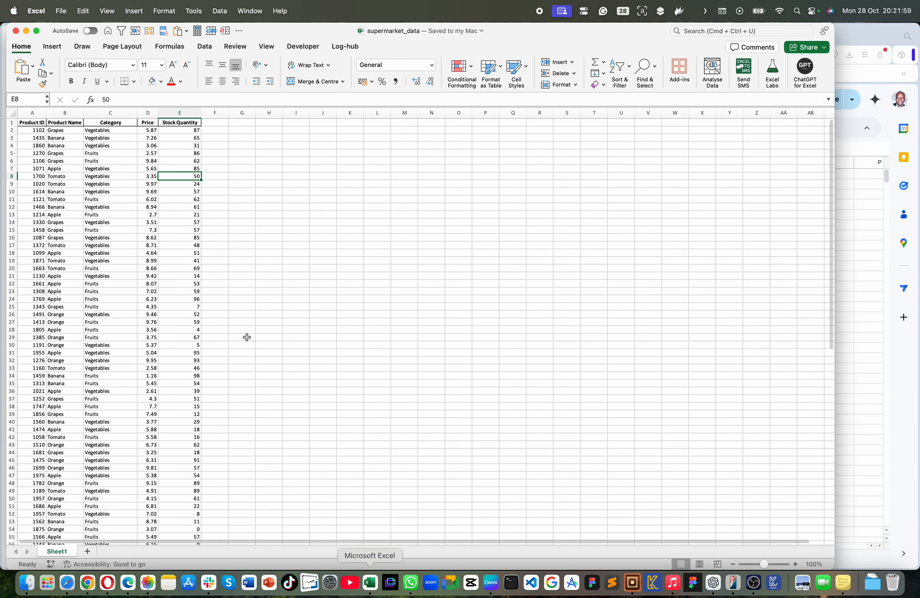
{"action": "left_click", "coordinate": [39, 130]}
{"action": "left_click_drag", "start_coordinate": [39, 130], "coordinate": [363, 462]}
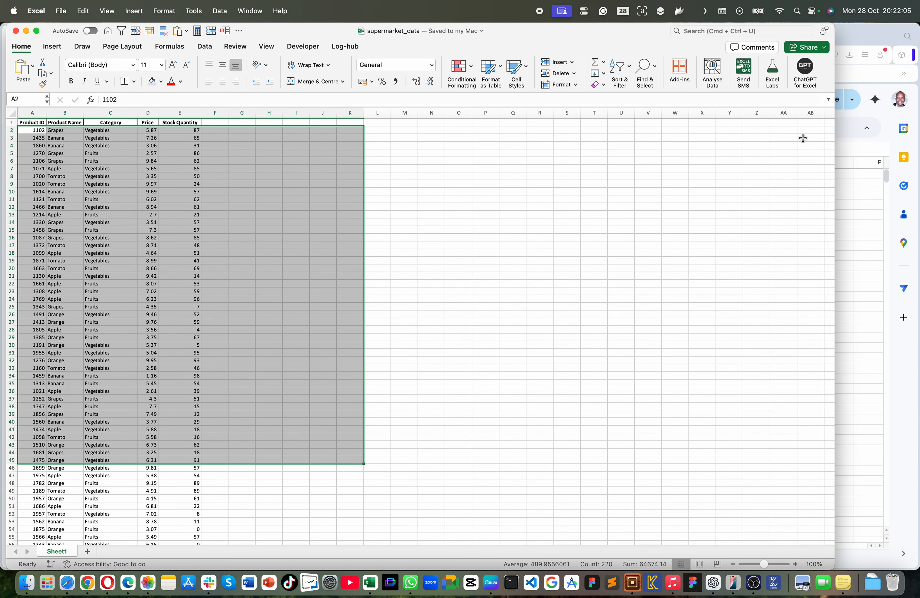
{"action": "left_click", "coordinate": [855, 212]}
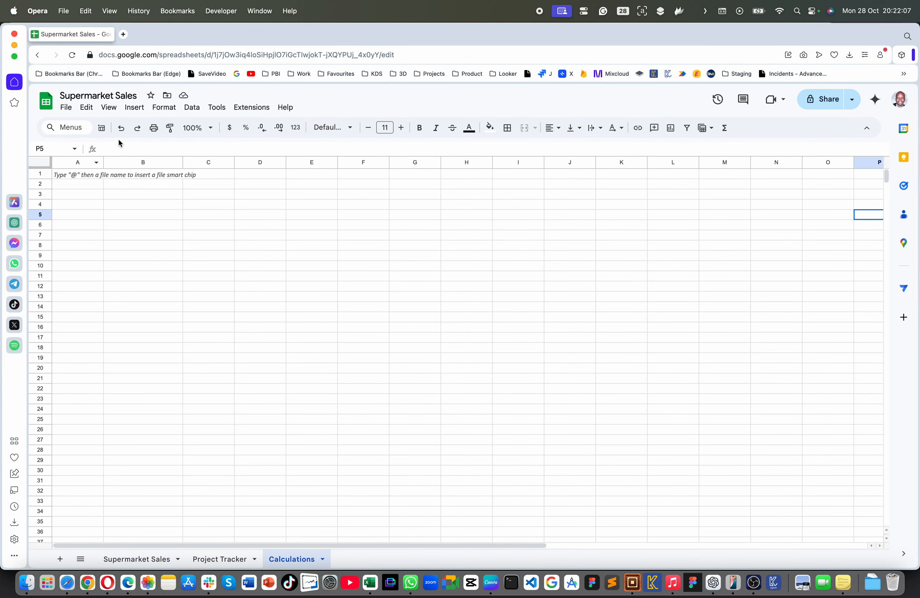
- Start a file import and look through the shared and recent Drive files, ending on the Upload source
{"action": "left_click", "coordinate": [67, 109]}
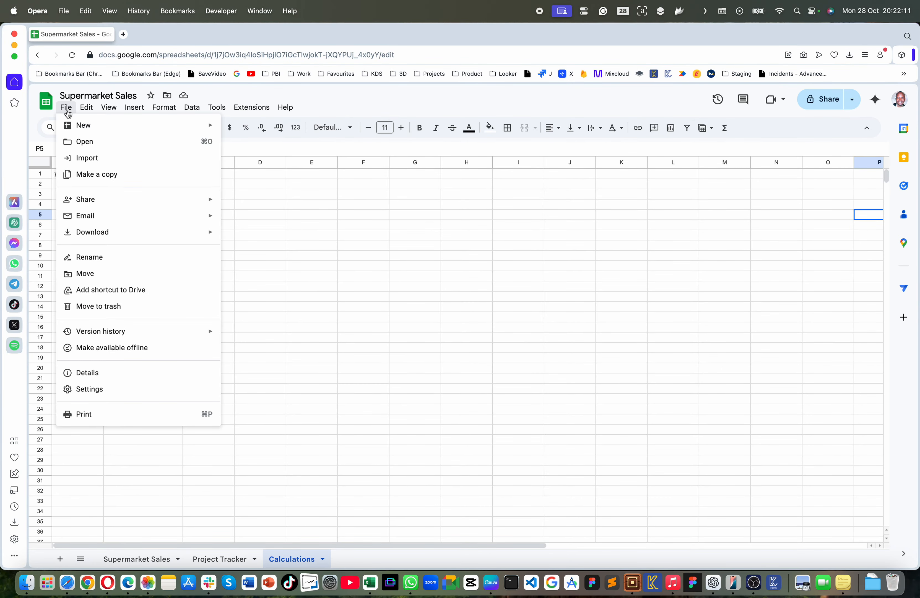
{"action": "left_click", "coordinate": [96, 159]}
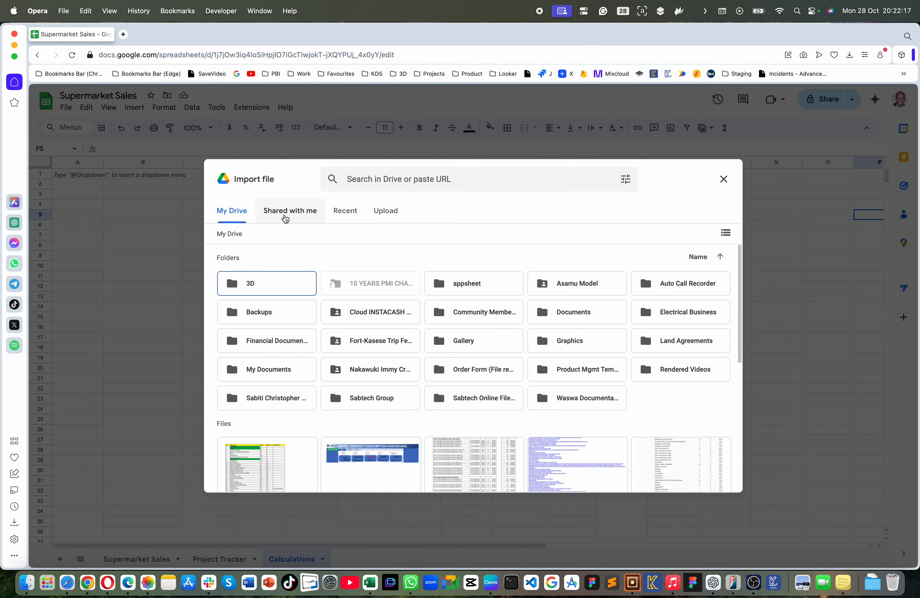
{"action": "left_click", "coordinate": [285, 218]}
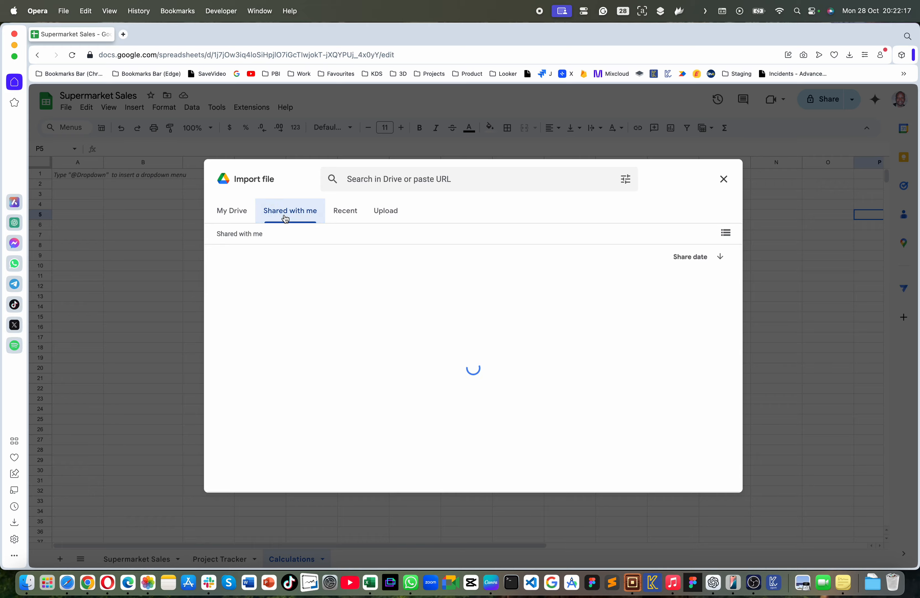
{"action": "left_click", "coordinate": [346, 212]}
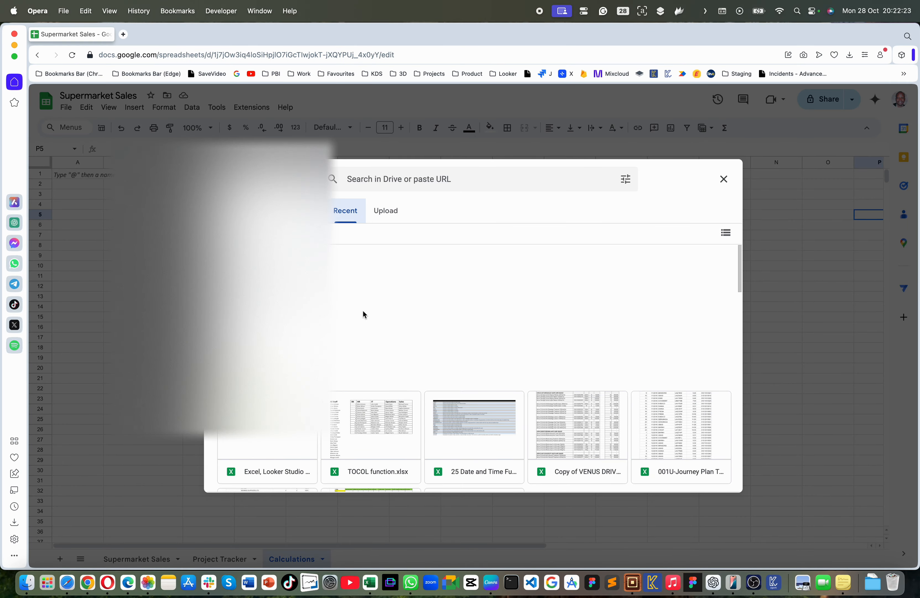
{"action": "left_click", "coordinate": [389, 217]}
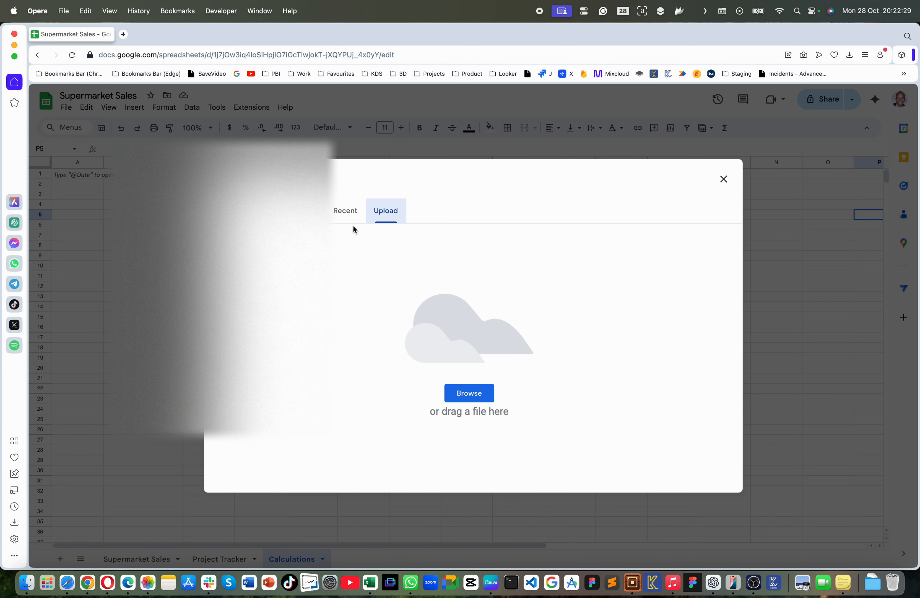
- Try to bring supermarket_data.xlsx from the Downloads folder in Finder into the import's upload area
{"action": "left_click", "coordinate": [28, 584]}
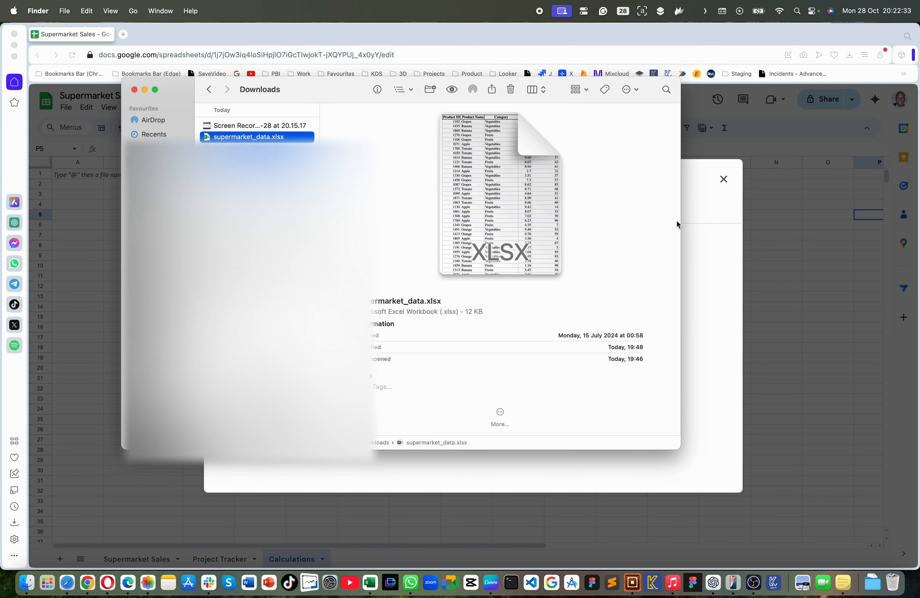
{"action": "left_click_drag", "start_coordinate": [680, 220], "coordinate": [442, 223]}
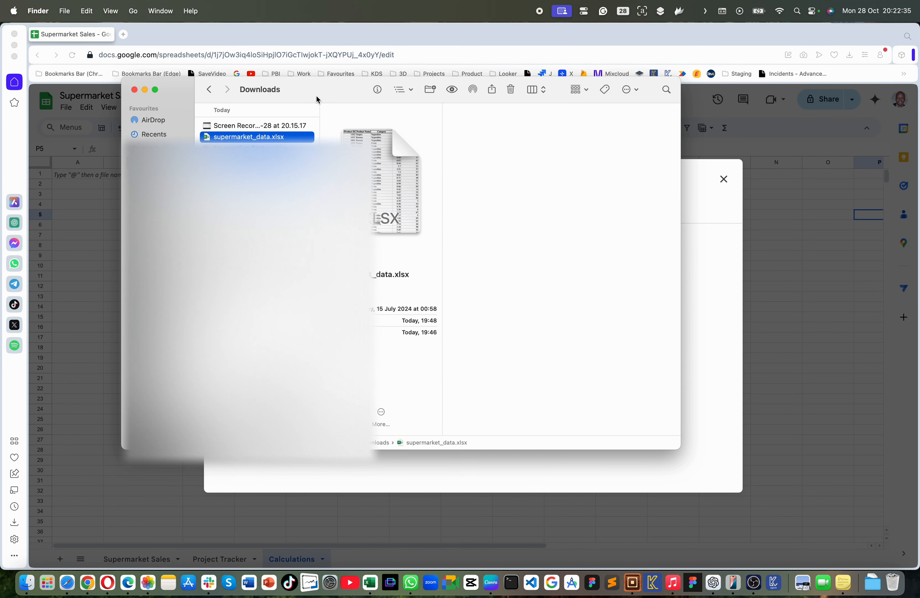
{"action": "left_click_drag", "start_coordinate": [304, 90], "coordinate": [647, 184]}
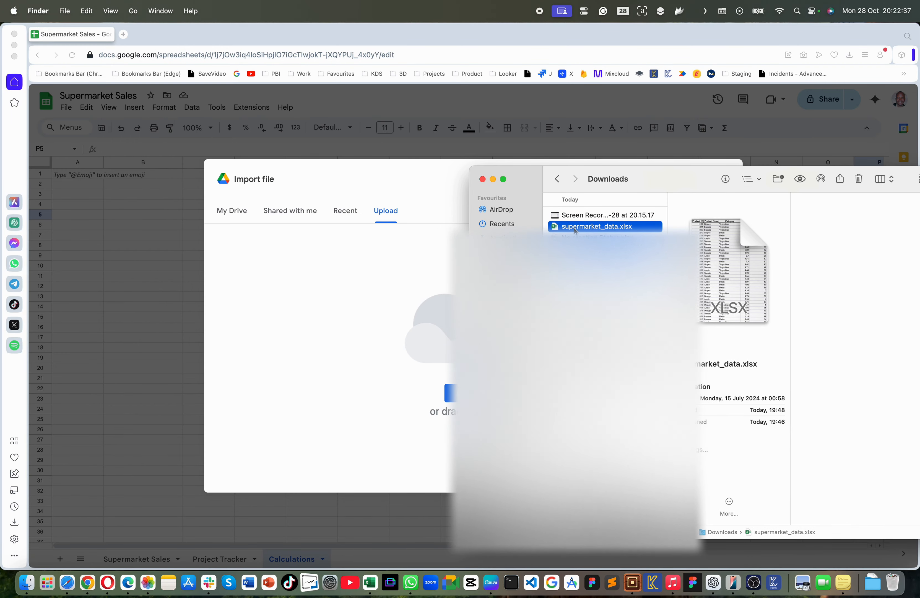
{"action": "left_click_drag", "start_coordinate": [580, 231], "coordinate": [369, 311]}
- Browse the Downloads folder and upload supermarket_data.xlsx for the import
{"action": "left_click", "coordinate": [458, 393]}
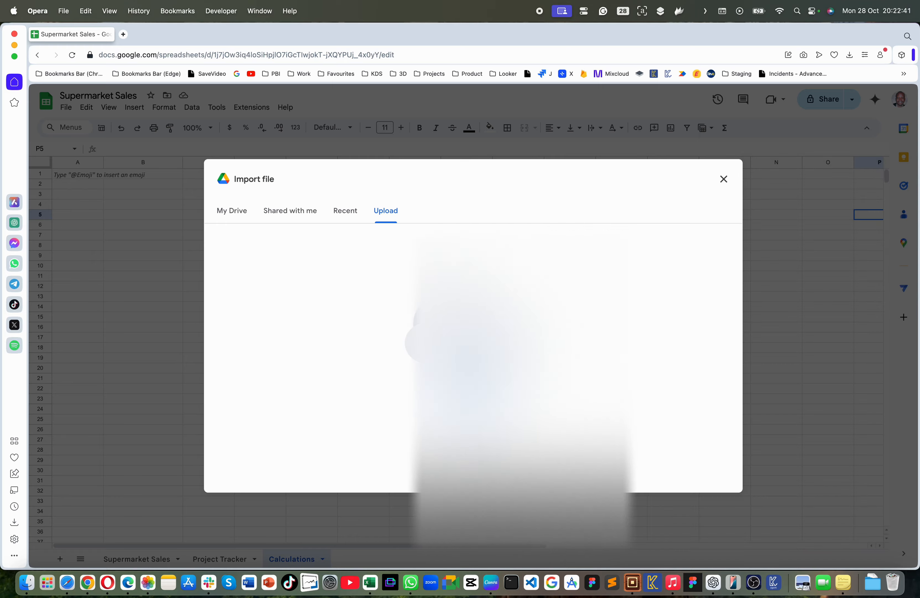
{"action": "left_click", "coordinate": [462, 393]}
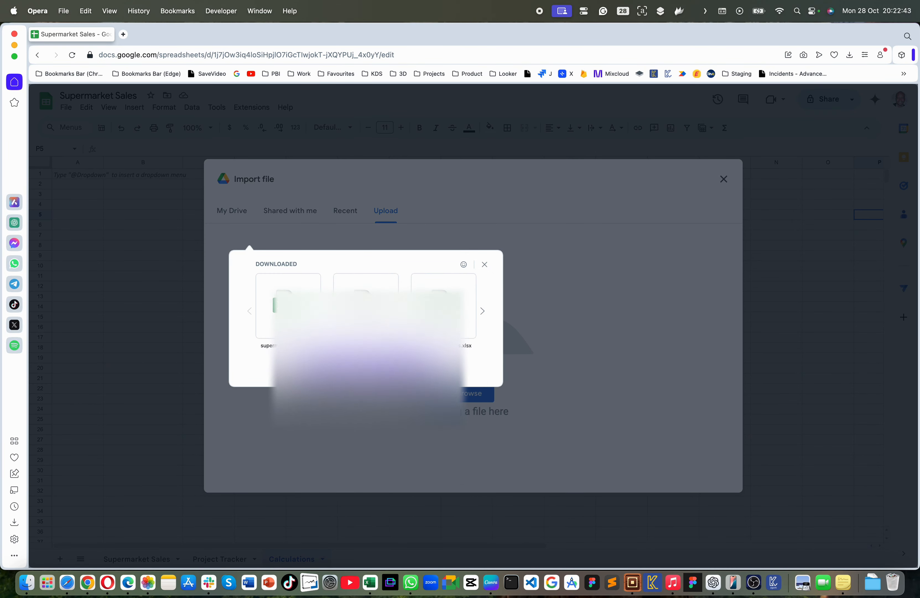
{"action": "left_click", "coordinate": [366, 367]}
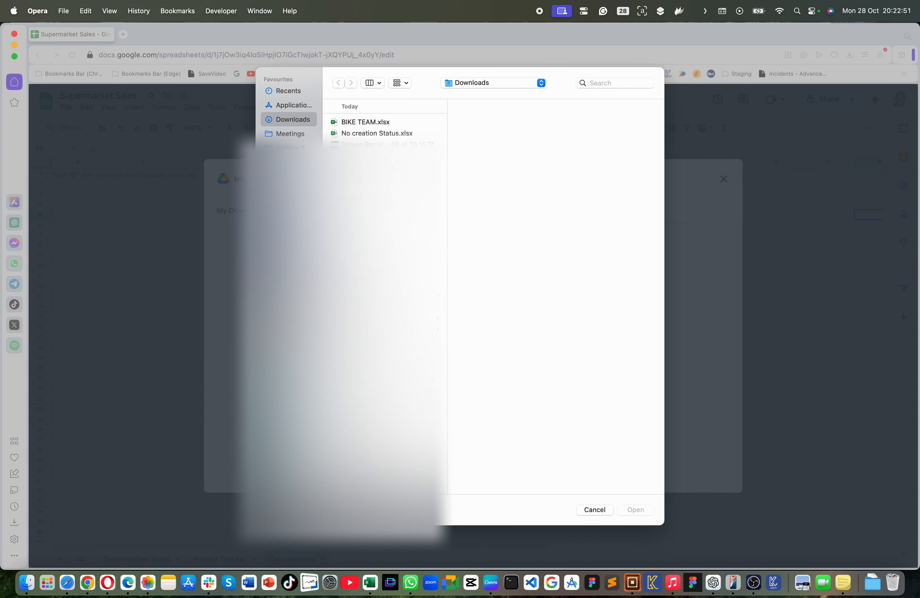
{"action": "left_click", "coordinate": [370, 168]}
{"action": "double_click", "coordinate": [371, 167]}
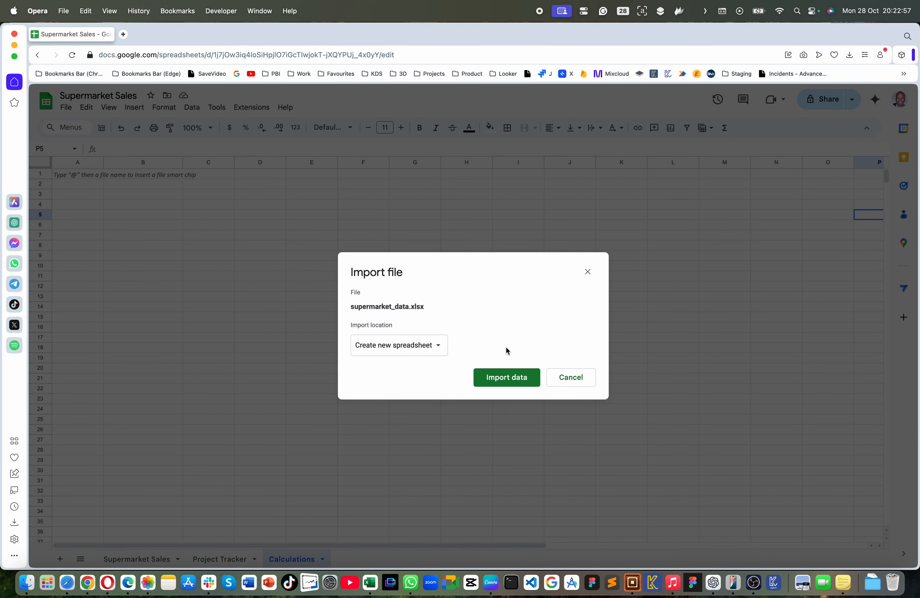
- Import supermarket_data.xlsx with the location Insert new sheet(s) and Import Theme enabled, and look over the imported rows
{"action": "left_click", "coordinate": [432, 345]}
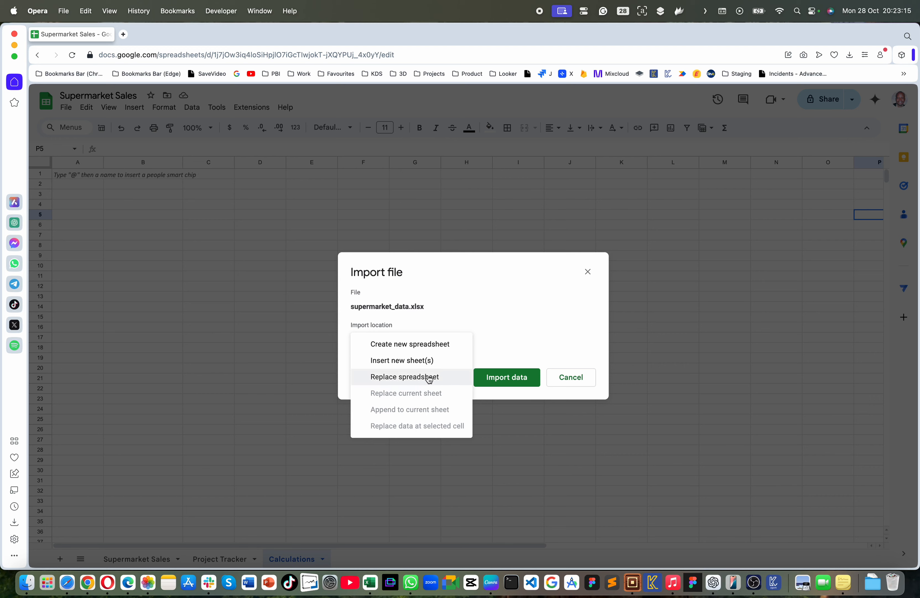
{"action": "left_click", "coordinate": [413, 361]}
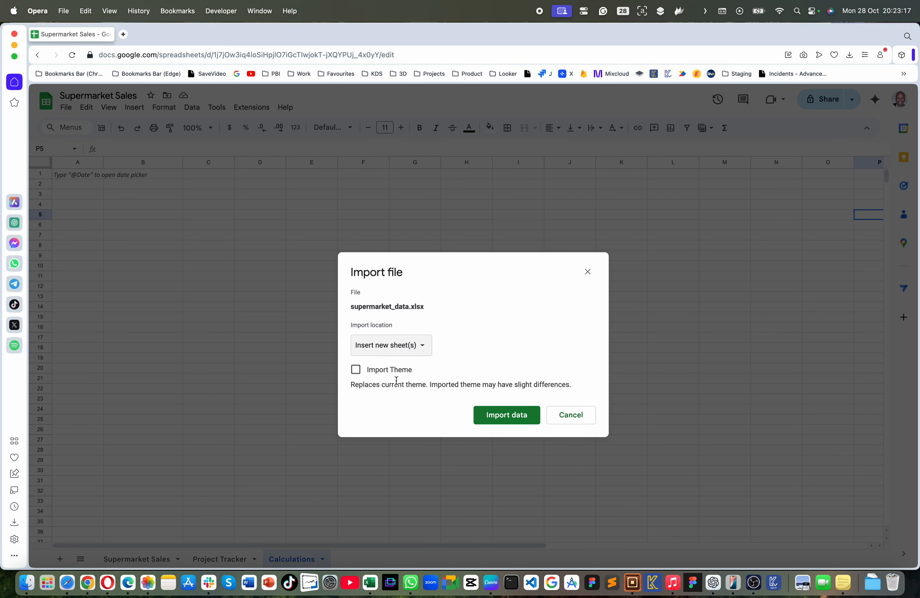
{"action": "left_click", "coordinate": [375, 376]}
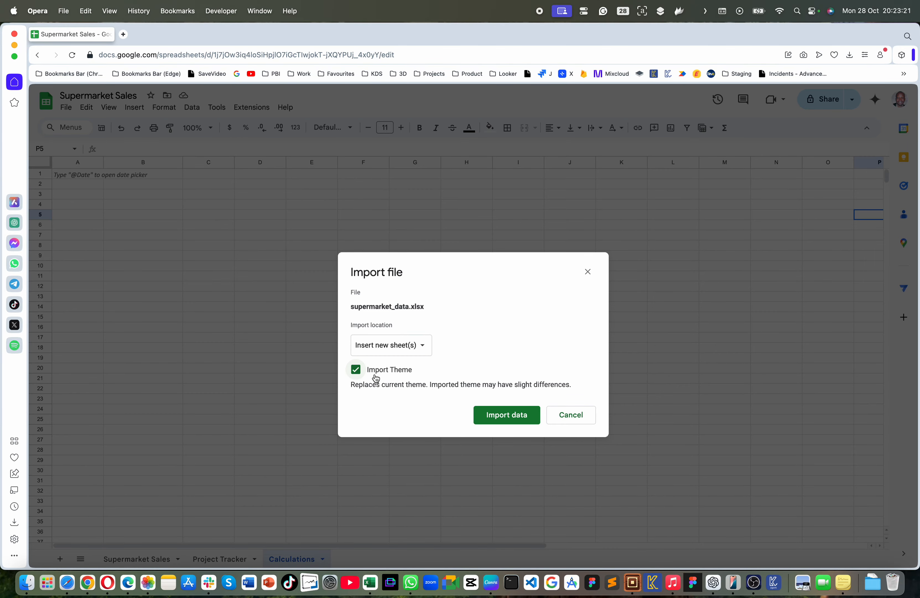
{"action": "left_click", "coordinate": [503, 414]}
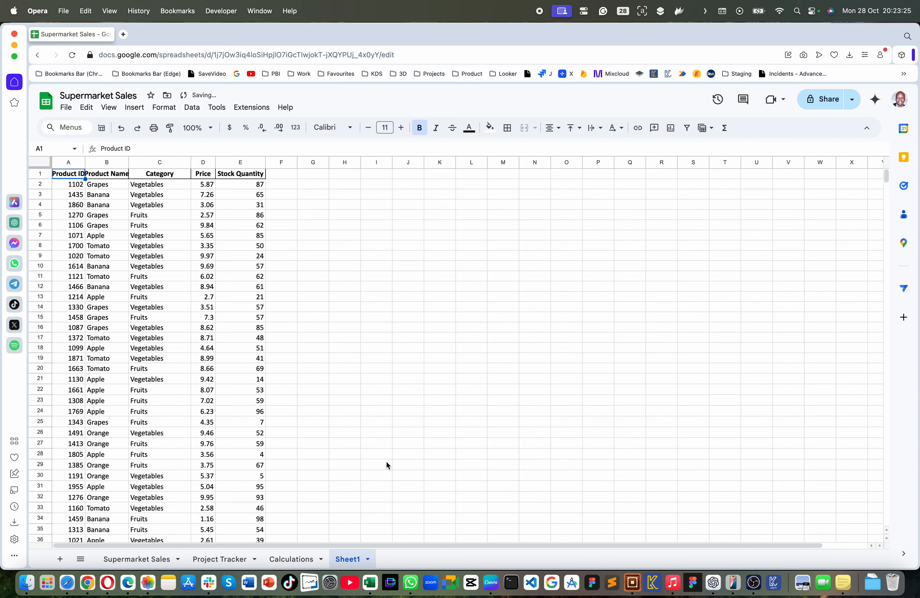
{"action": "scroll", "coordinate": [158, 311], "scroll_direction": "down", "scroll_amount": 15}
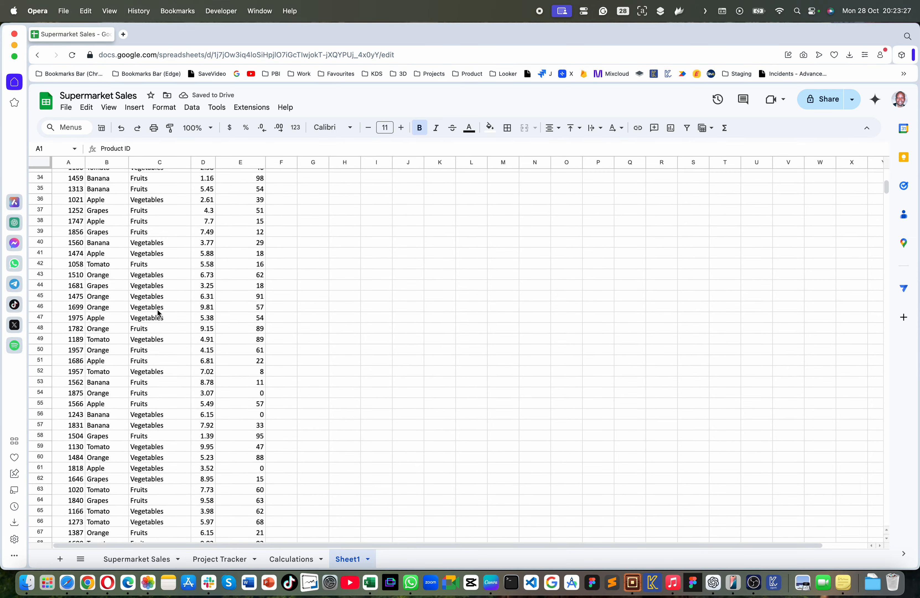
{"action": "scroll", "coordinate": [157, 310], "scroll_direction": "up", "scroll_amount": 15}
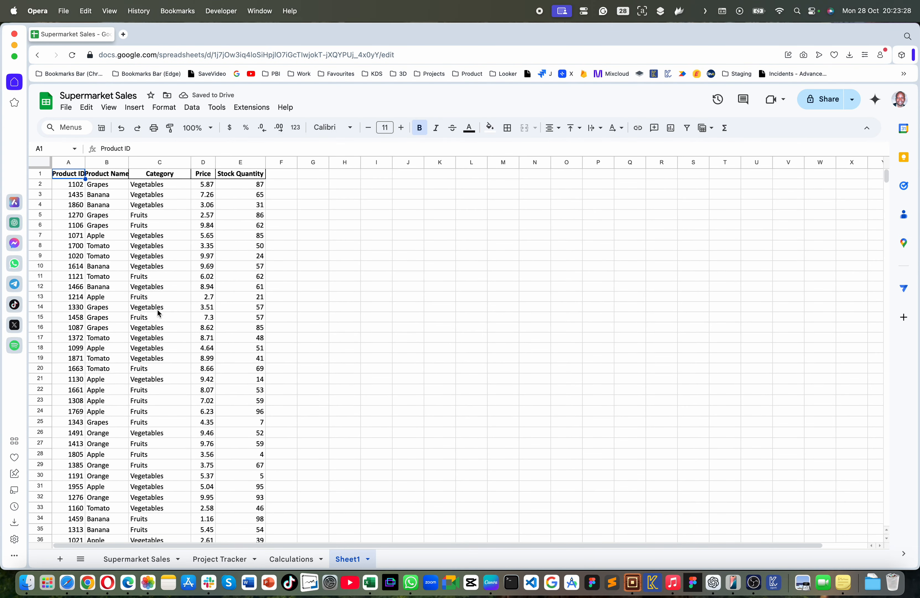
- Rename the imported sheet as New Dataset
{"action": "double_click", "coordinate": [349, 565]}
{"action": "type", "text": "Ne"}
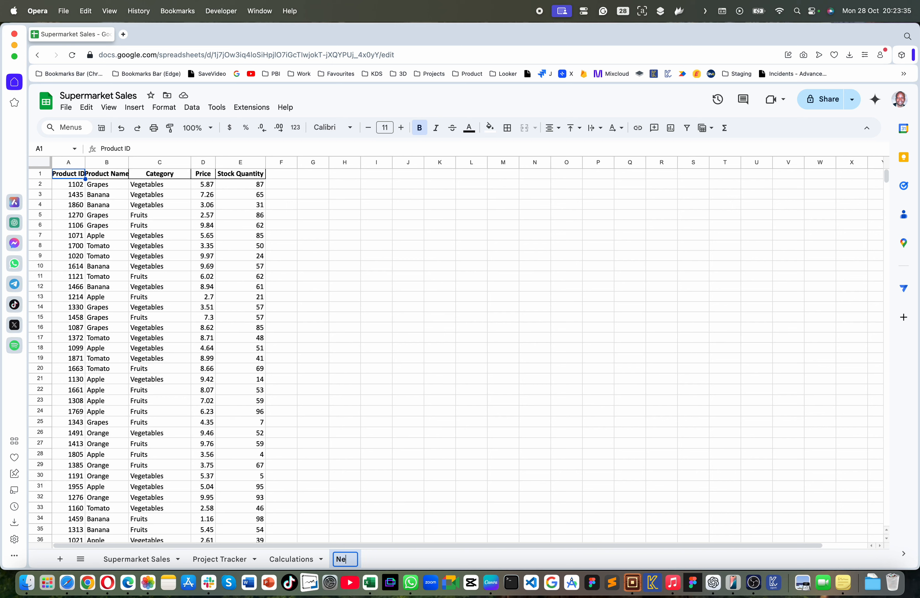
{"action": "type", "text": "w Data"}
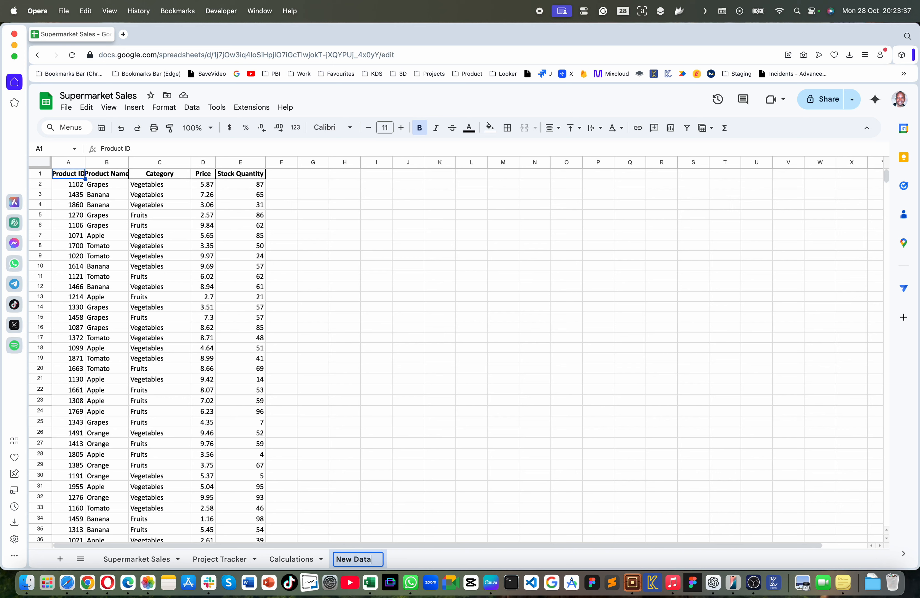
{"action": "type", "text": "set"}
{"action": "key", "text": "Return"}
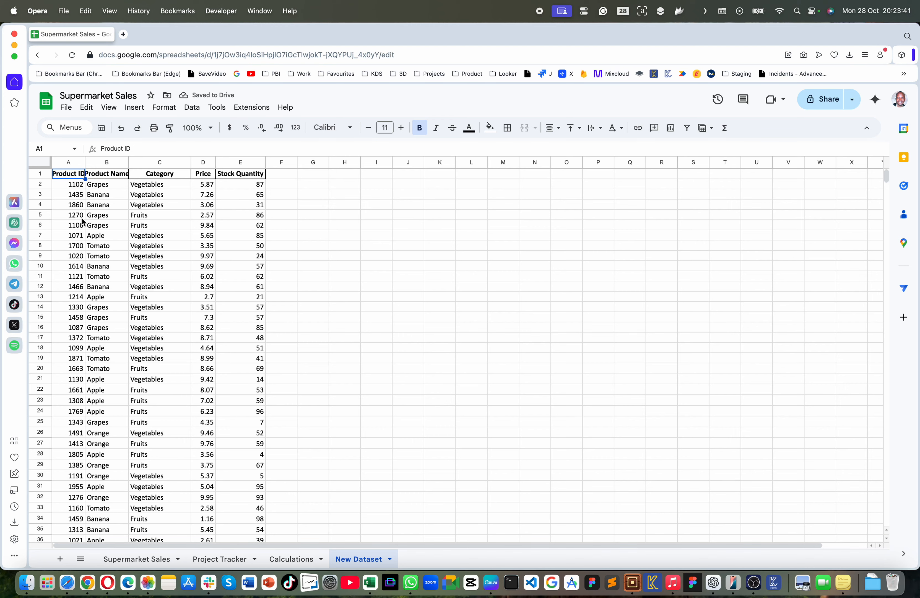
- Fit the widths of all columns in the New Dataset sheet to their contents and copy the sheet's cells
{"action": "left_click", "coordinate": [41, 163]}
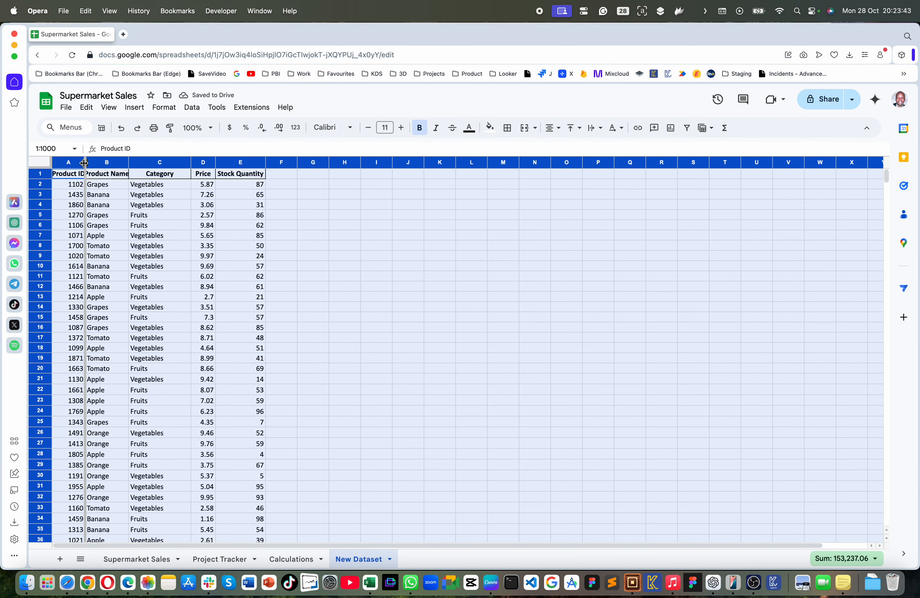
{"action": "double_click", "coordinate": [85, 162]}
{"action": "key", "text": "cmd+c"}
{"action": "left_click", "coordinate": [168, 249]}
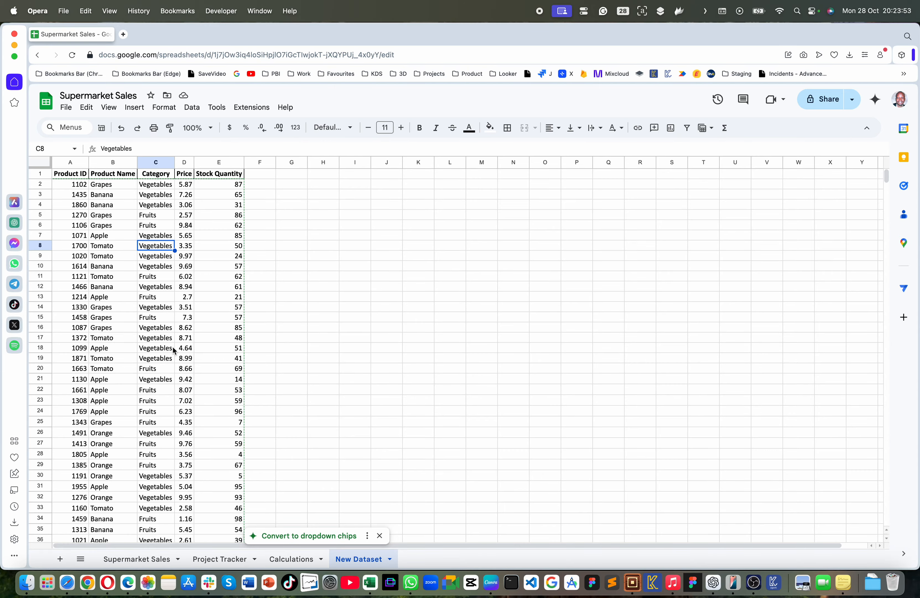
{"action": "left_click", "coordinate": [166, 196]}
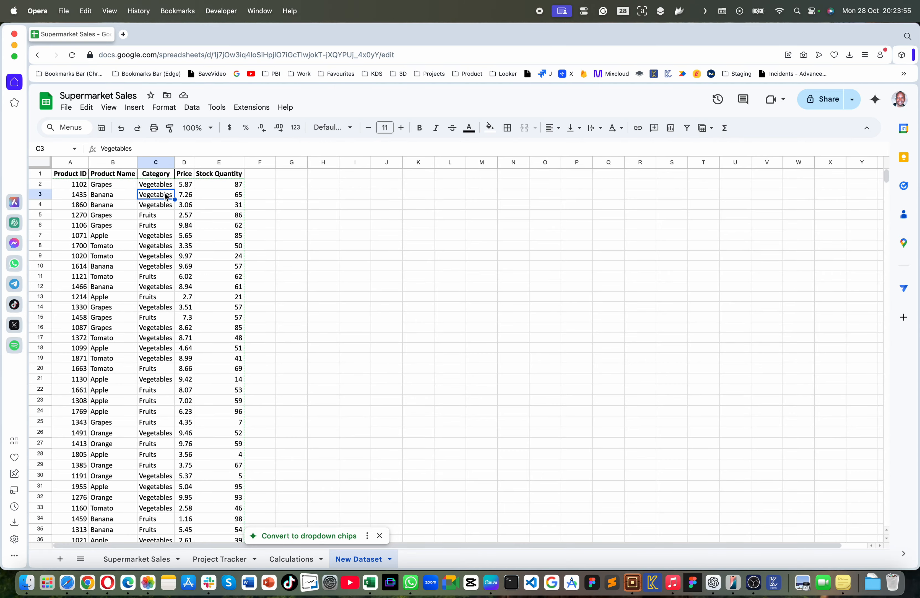
{"action": "scroll", "coordinate": [116, 232], "scroll_direction": "down", "scroll_amount": 20}
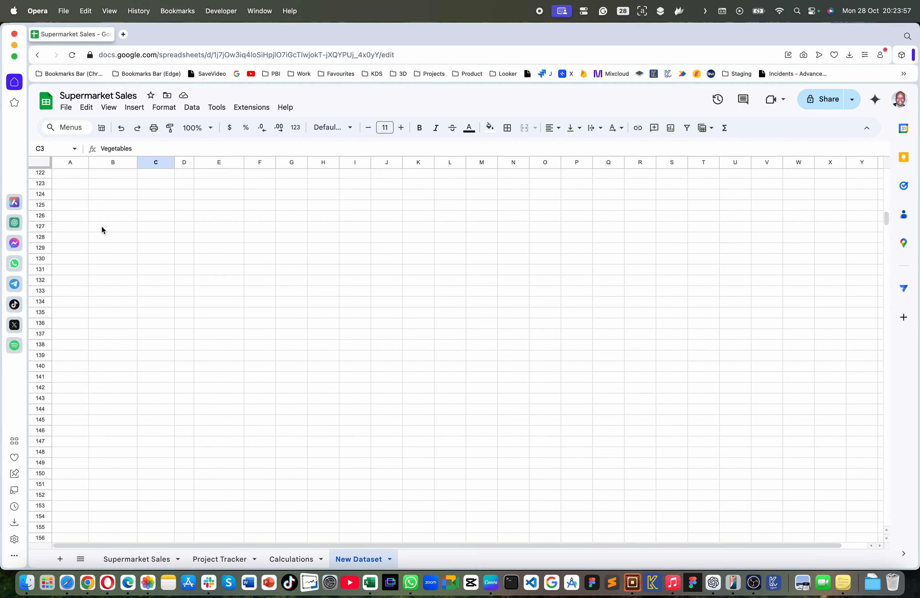
{"action": "scroll", "coordinate": [103, 229], "scroll_direction": "up", "scroll_amount": 20}
{"action": "left_click", "coordinate": [146, 231]}
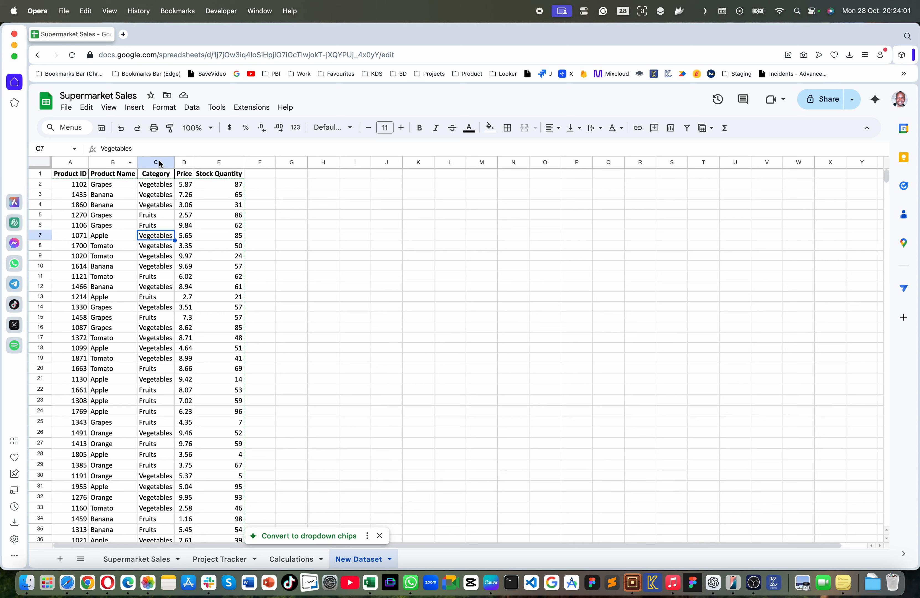
- Bring up the gallery of ready-made tables and look over the featured templates
{"action": "left_click", "coordinate": [134, 109]}
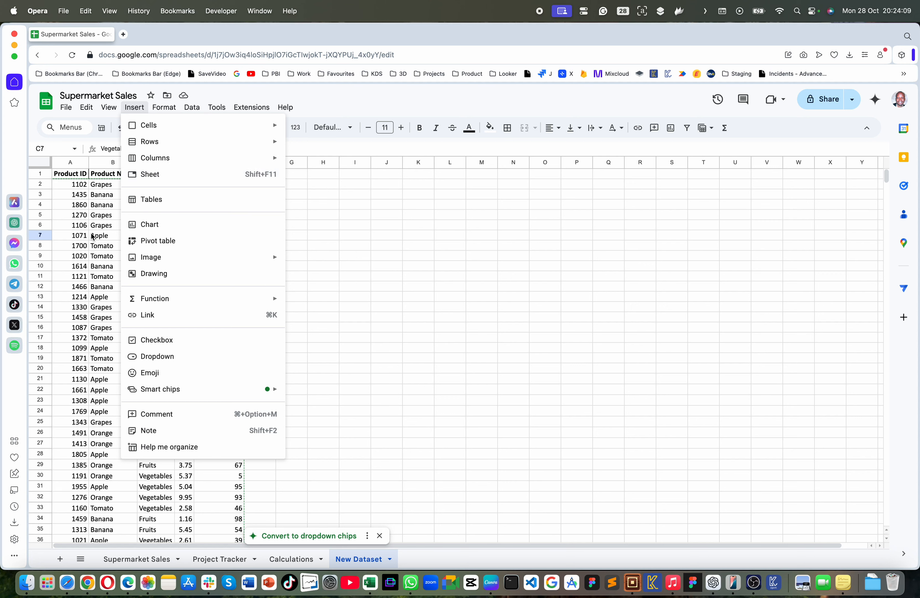
{"action": "left_click", "coordinate": [156, 200]}
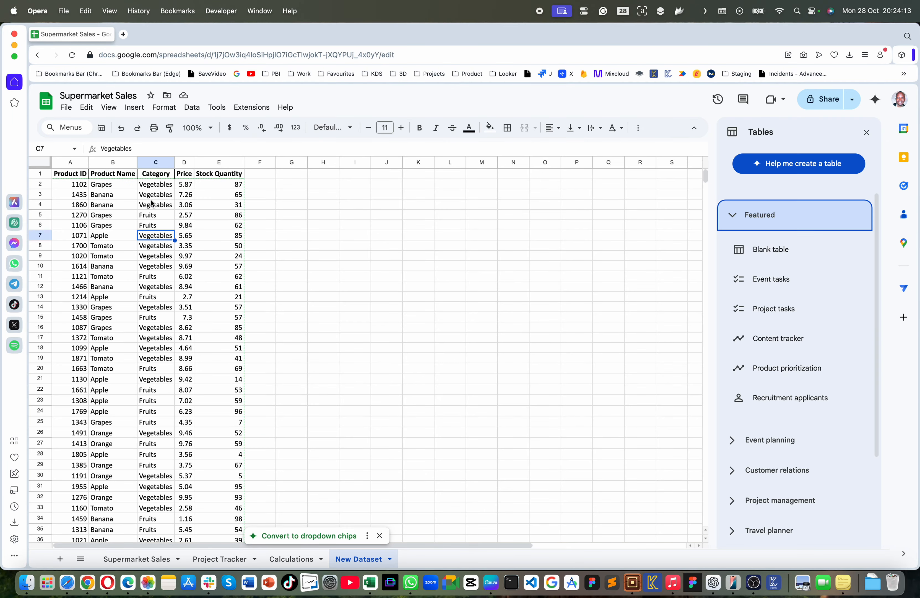
{"action": "mouse_move", "coordinate": [744, 338]}
{"action": "left_click", "coordinate": [146, 218]}
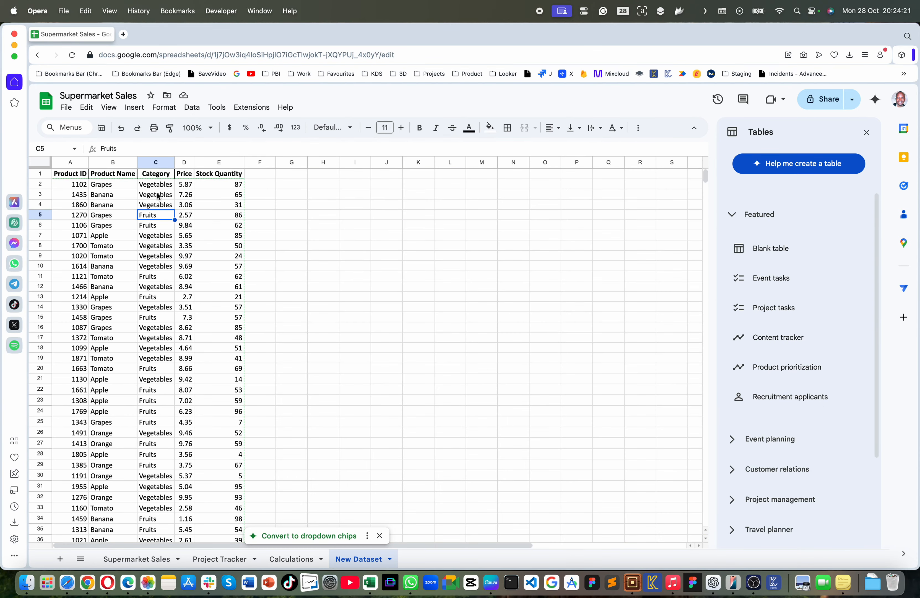
- Convert the data range in the New Dataset sheet to a table
{"action": "left_click", "coordinate": [192, 108]}
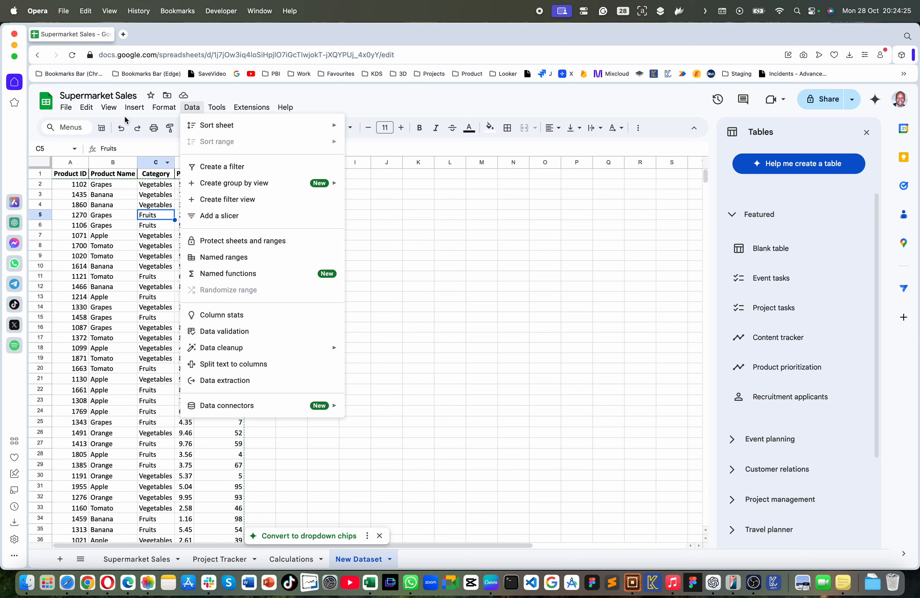
{"action": "mouse_move", "coordinate": [128, 108]}
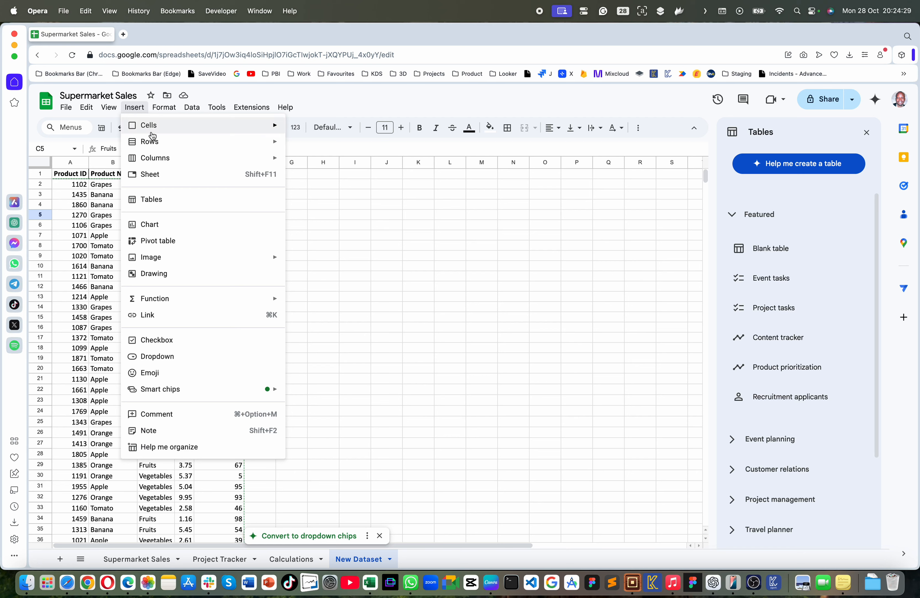
{"action": "mouse_move", "coordinate": [160, 110]}
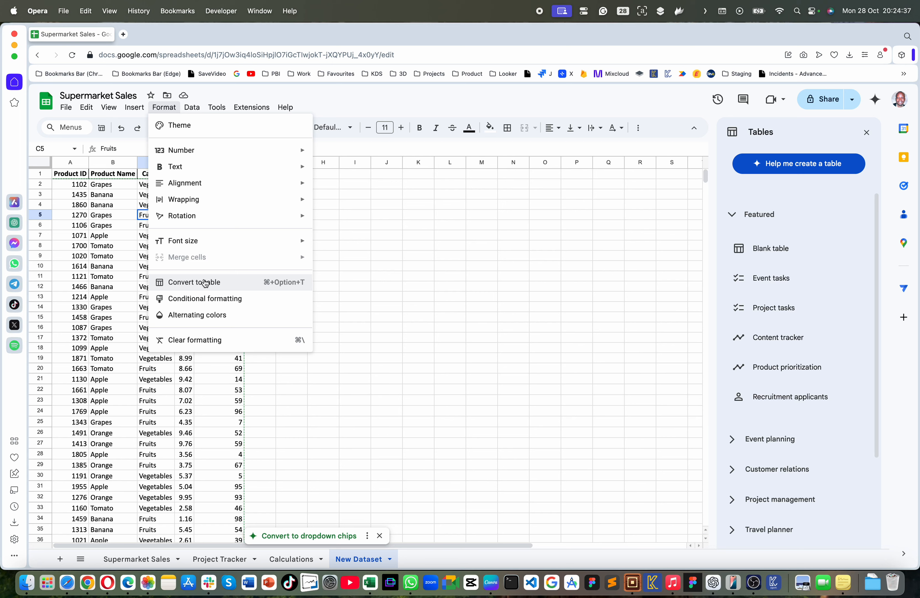
{"action": "left_click", "coordinate": [135, 225]}
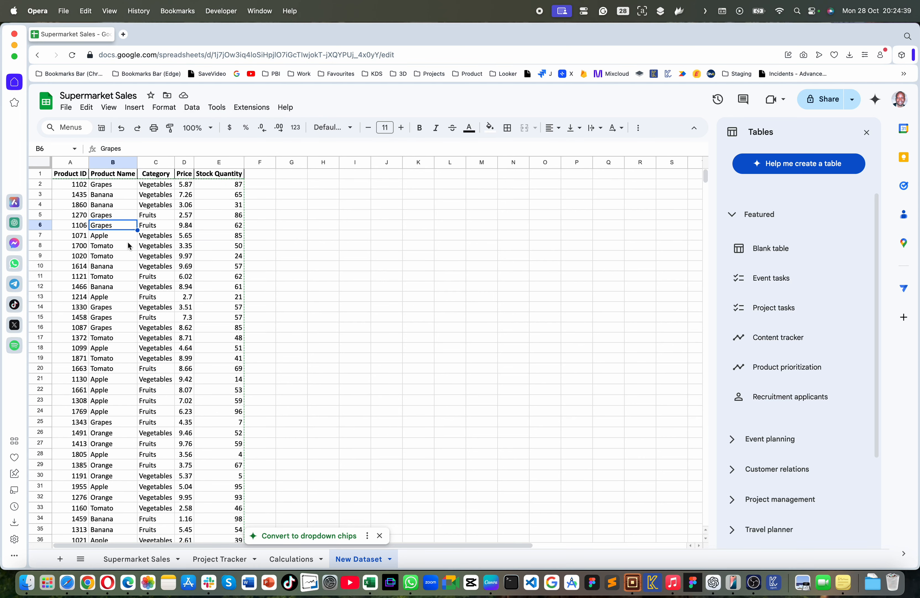
{"action": "left_click", "coordinate": [164, 107]}
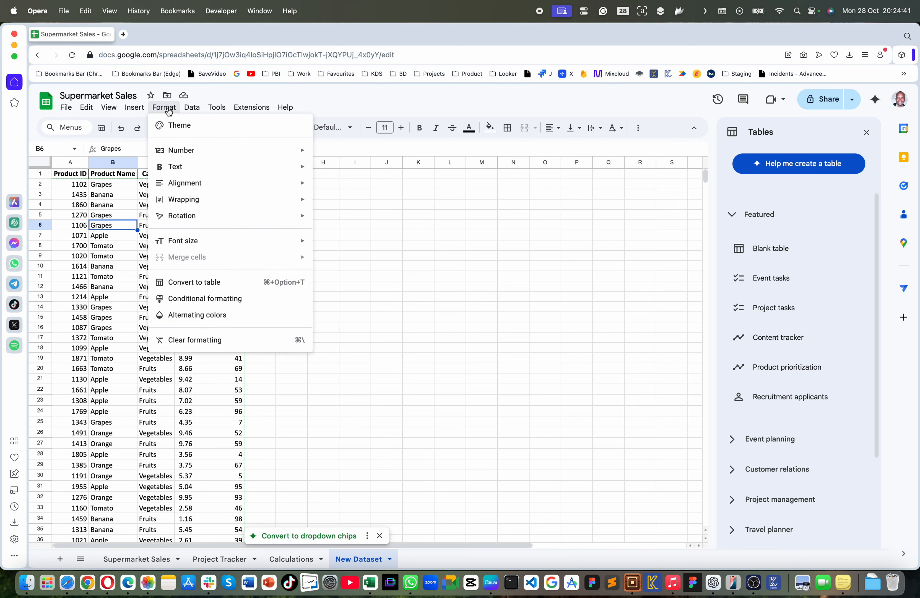
{"action": "left_click", "coordinate": [198, 282]}
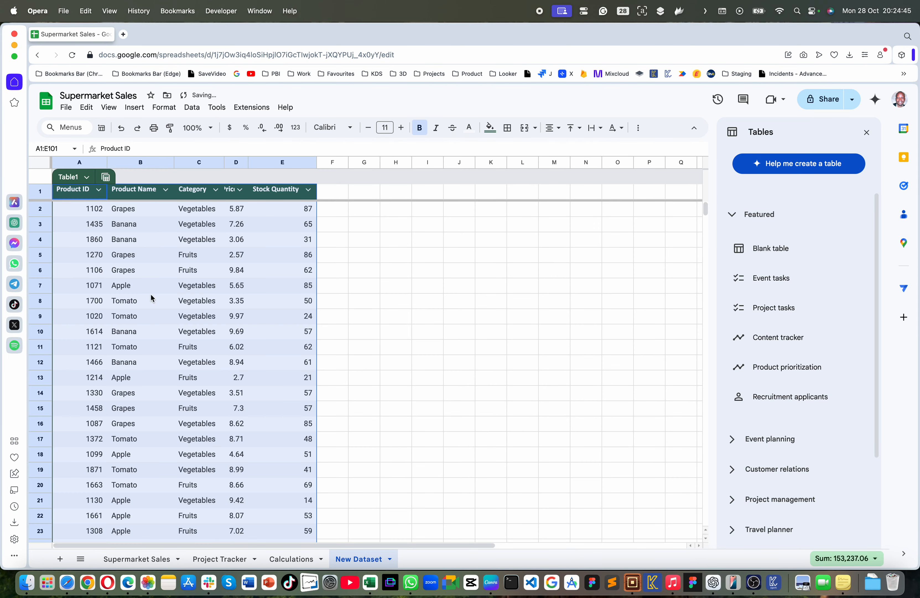
- Look through the converted table, select columns A to E and fit their widths to the contents
{"action": "scroll", "coordinate": [173, 303], "scroll_direction": "down", "scroll_amount": 20}
{"action": "scroll", "coordinate": [173, 302], "scroll_direction": "up", "scroll_amount": 20}
{"action": "left_click_drag", "start_coordinate": [88, 163], "coordinate": [295, 163]}
{"action": "double_click", "coordinate": [317, 161]}
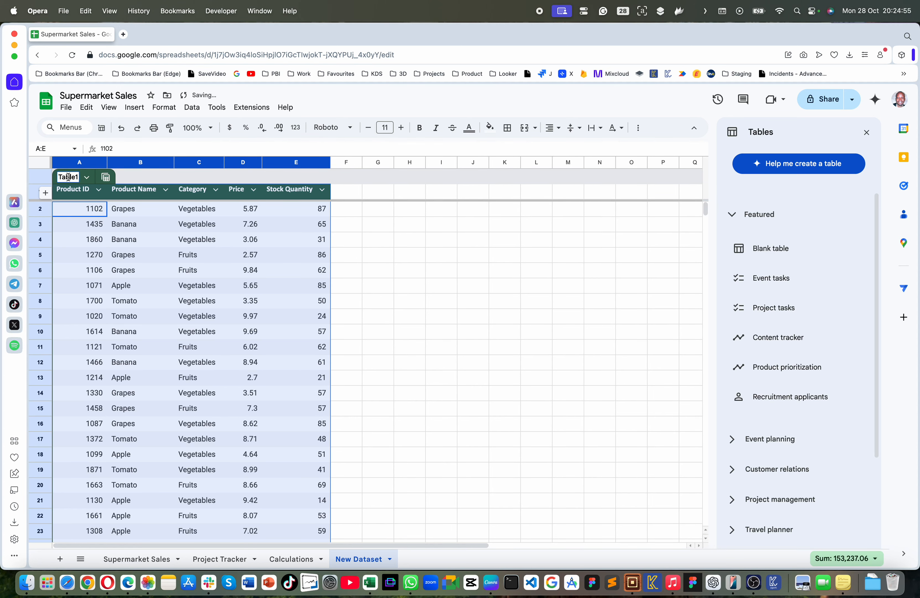
- Rename the table as New_Dataset
{"action": "left_click", "coordinate": [68, 177]}
{"action": "type", "text": "New"}
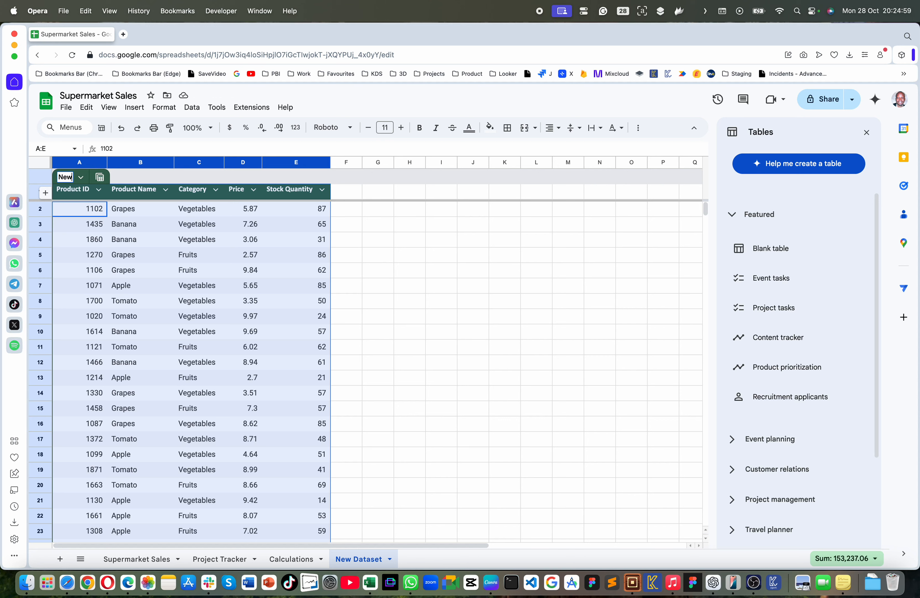
{"action": "type", "text": "_Data"}
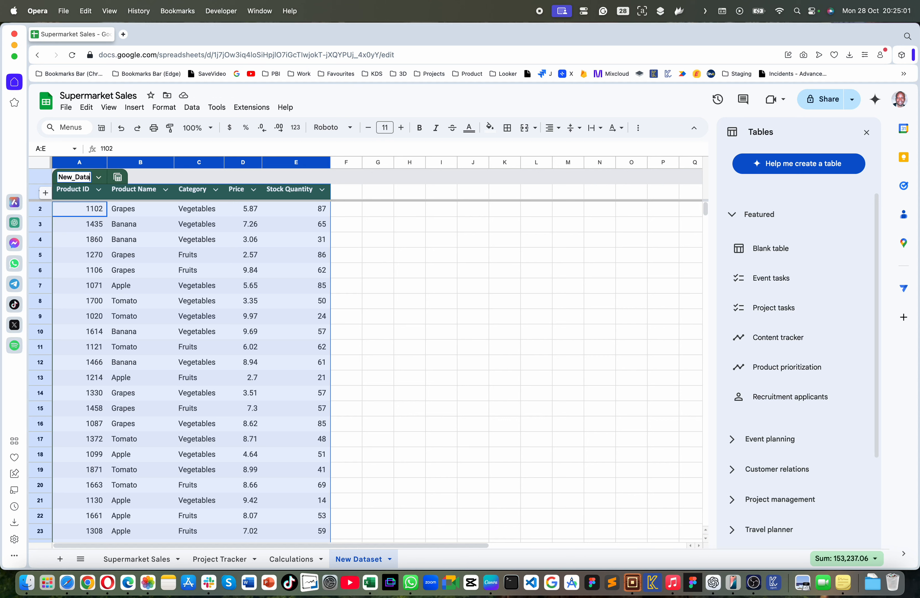
{"action": "type", "text": "set"}
{"action": "key", "text": "Return"}
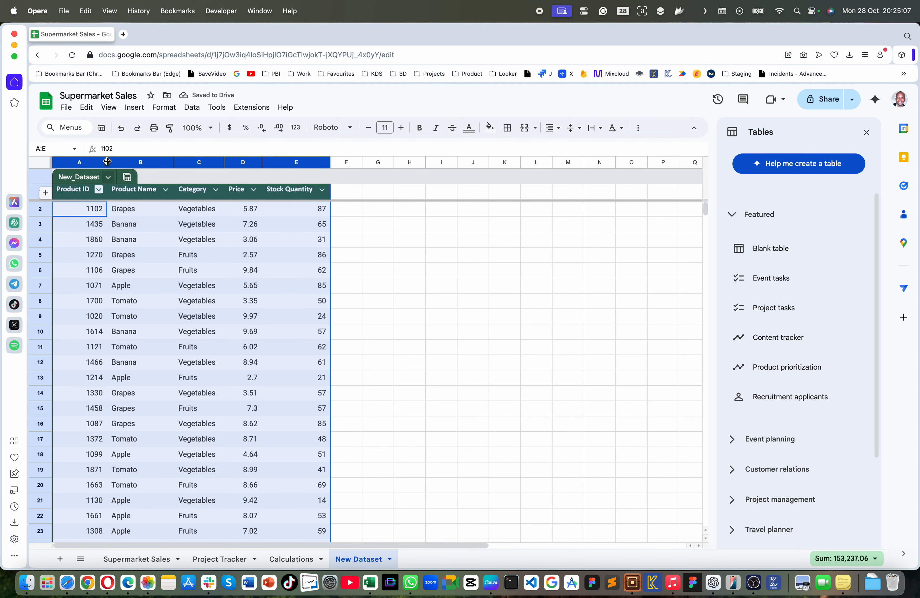
- Widen the selected columns A to E together to one equal width, and deselect them
{"action": "left_click_drag", "start_coordinate": [107, 162], "coordinate": [125, 162]}
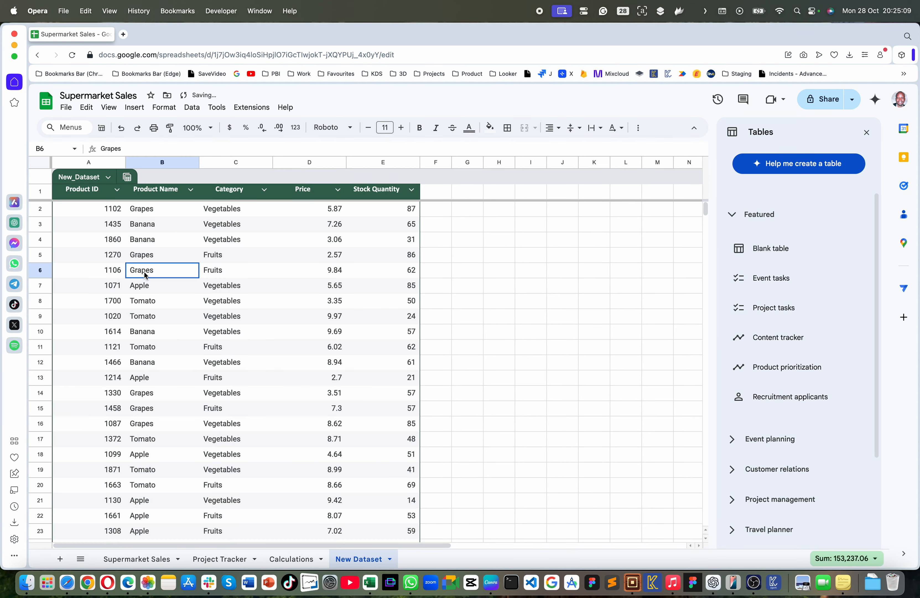
{"action": "left_click", "coordinate": [145, 271]}
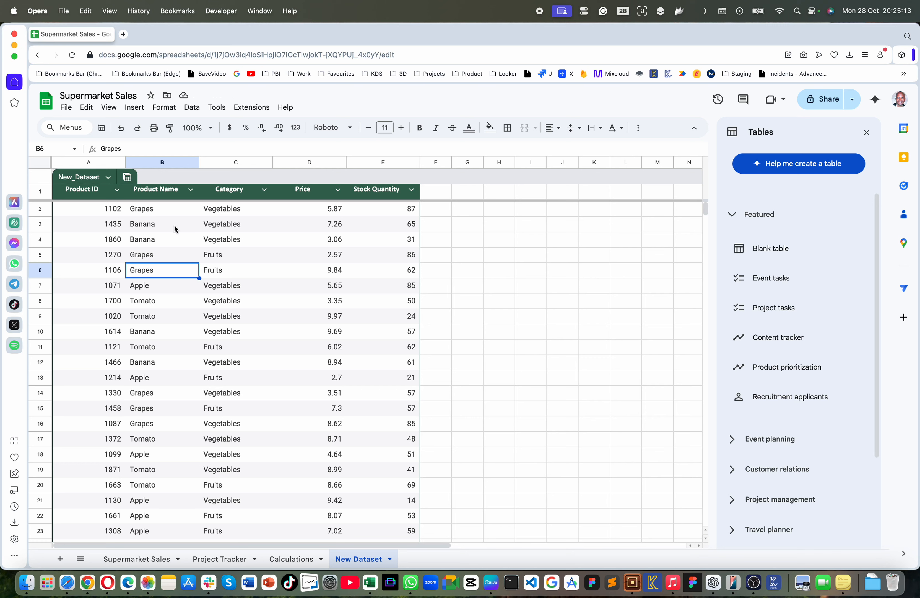
{"action": "left_click", "coordinate": [34, 194]}
{"action": "left_click", "coordinate": [123, 240]}
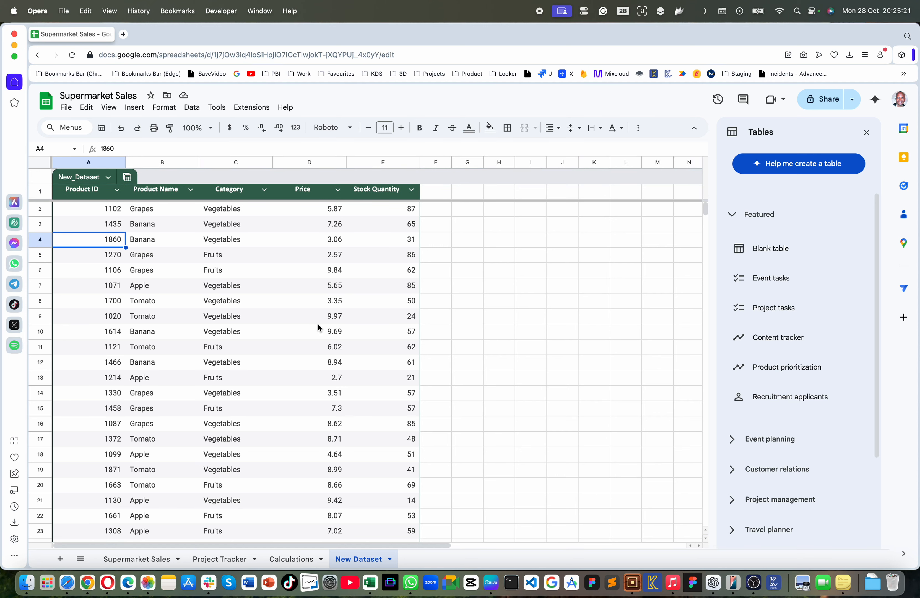
- Examine the values in the Price and Stock Quantity columns to judge which column type suits them
{"action": "left_click_drag", "start_coordinate": [331, 212], "coordinate": [341, 470]}
{"action": "left_click_drag", "start_coordinate": [392, 214], "coordinate": [386, 468]}
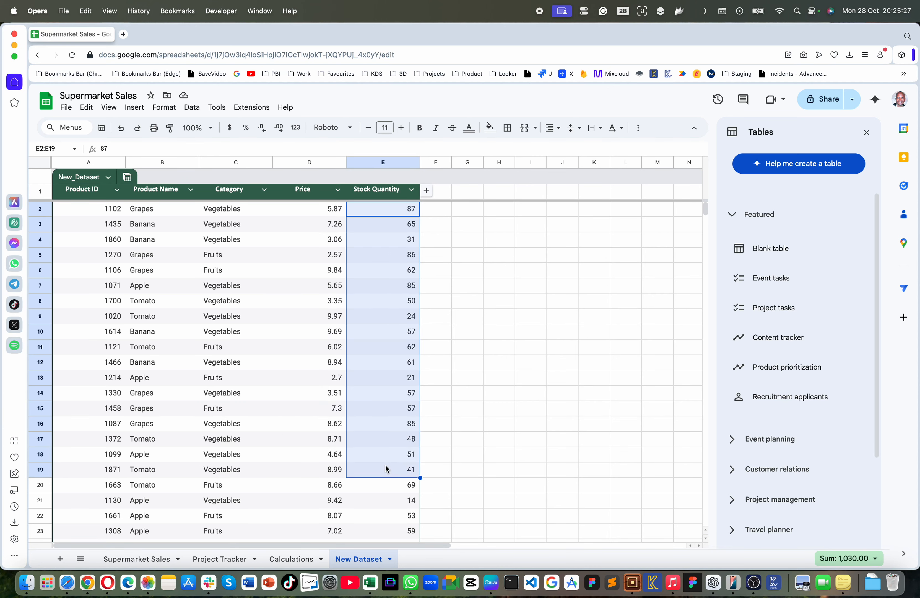
{"action": "left_click_drag", "start_coordinate": [329, 209], "coordinate": [338, 455]}
{"action": "left_click_drag", "start_coordinate": [396, 213], "coordinate": [390, 470]}
{"action": "left_click", "coordinate": [320, 163]}
{"action": "left_click", "coordinate": [366, 163]}
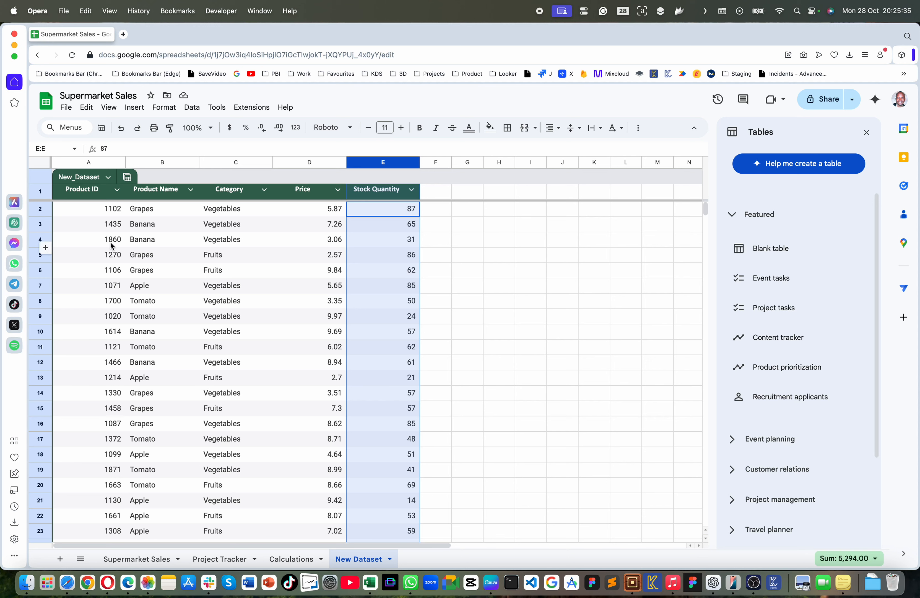
- Set the column type of Stock Quantity to Number
{"action": "left_click", "coordinate": [410, 191]}
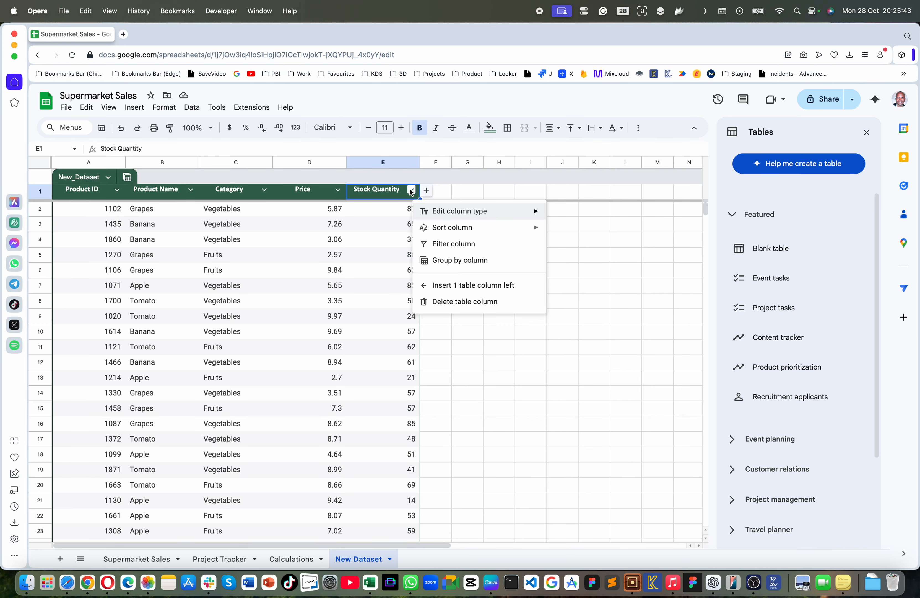
{"action": "mouse_move", "coordinate": [461, 214]}
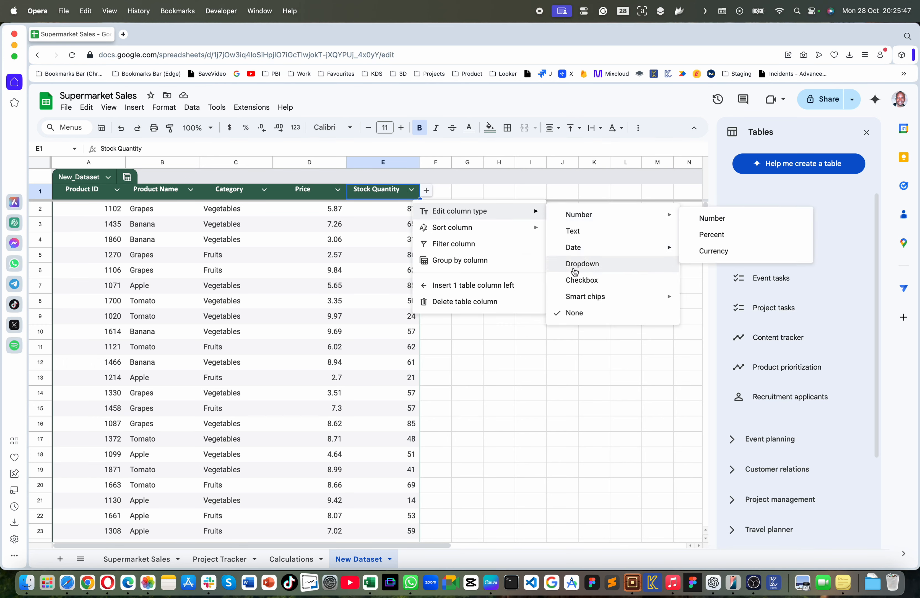
{"action": "mouse_move", "coordinate": [586, 219]}
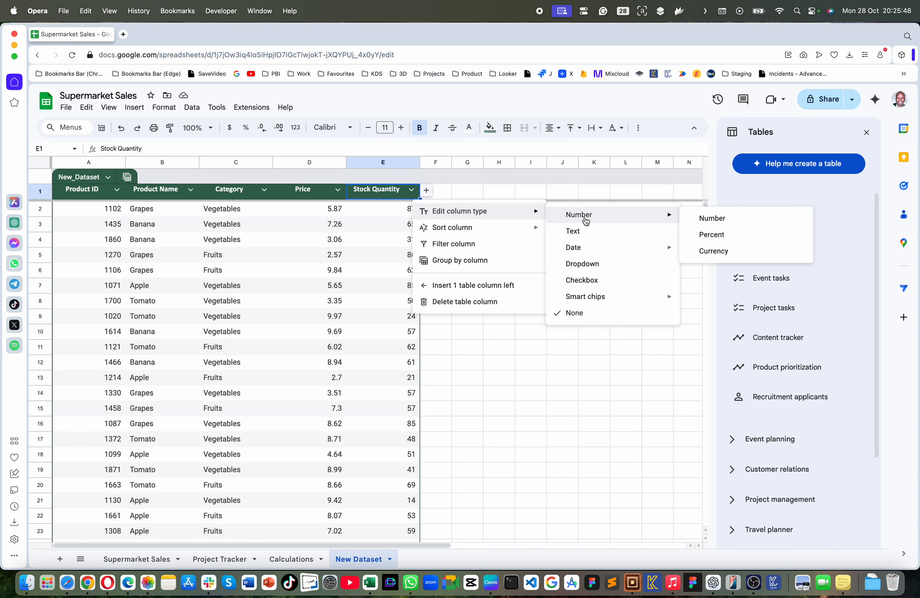
{"action": "left_click", "coordinate": [713, 219]}
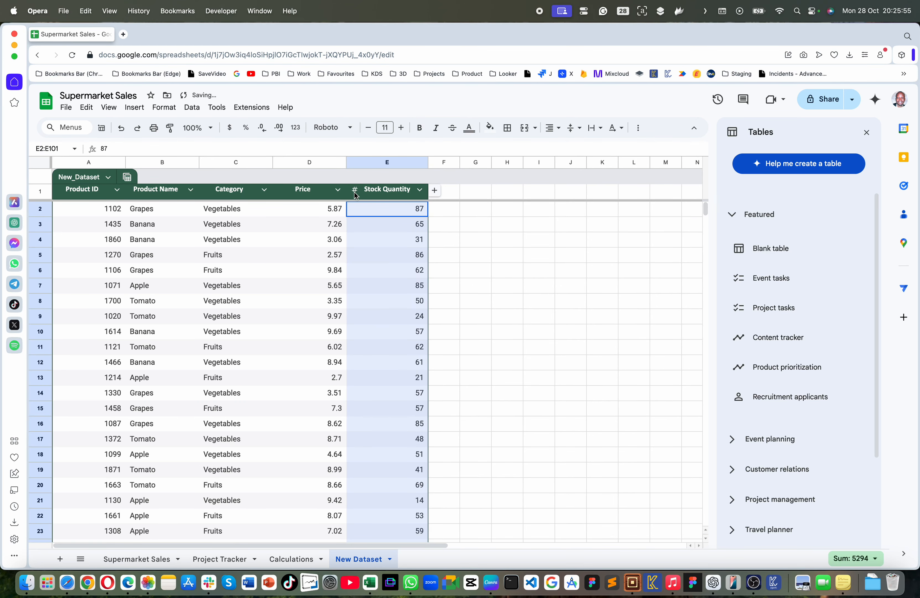
{"action": "left_click", "coordinate": [383, 260]}
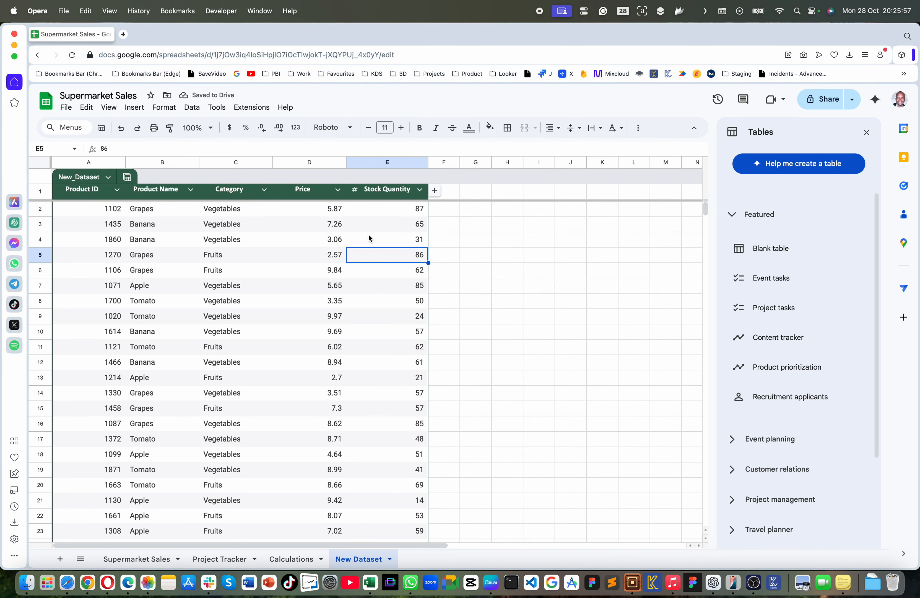
- Set the column type of Price to Number
{"action": "left_click", "coordinate": [337, 190]}
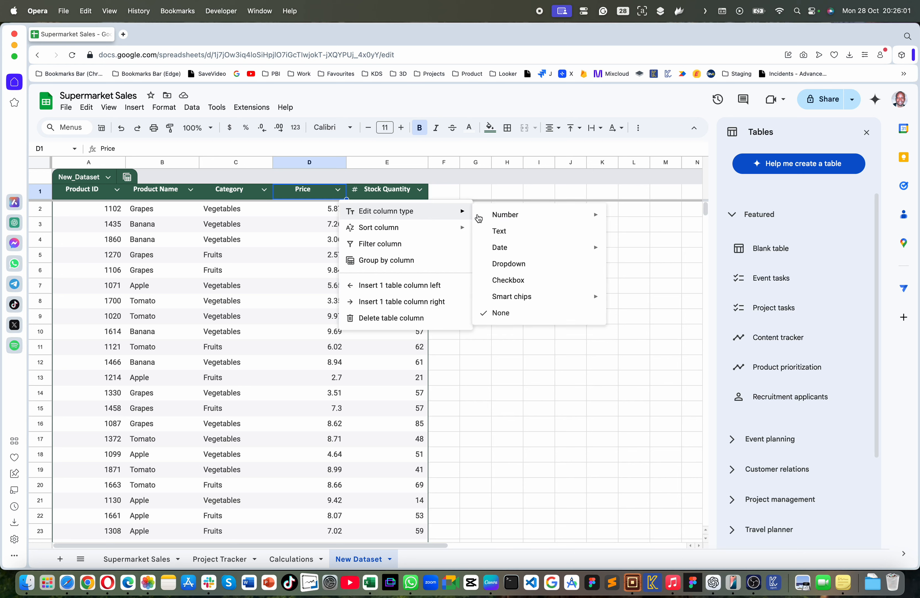
{"action": "mouse_move", "coordinate": [504, 214]}
{"action": "left_click", "coordinate": [636, 217]}
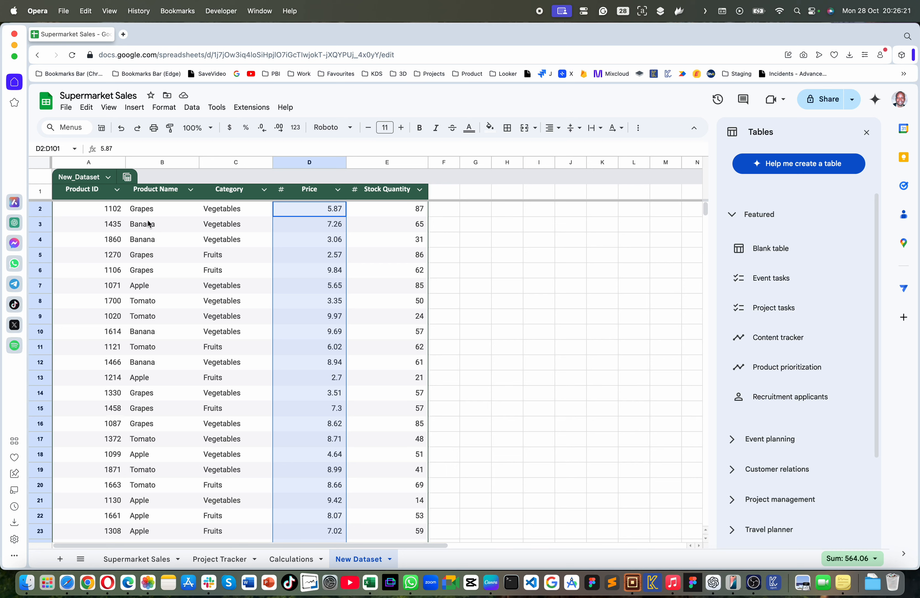
{"action": "left_click", "coordinate": [327, 271]}
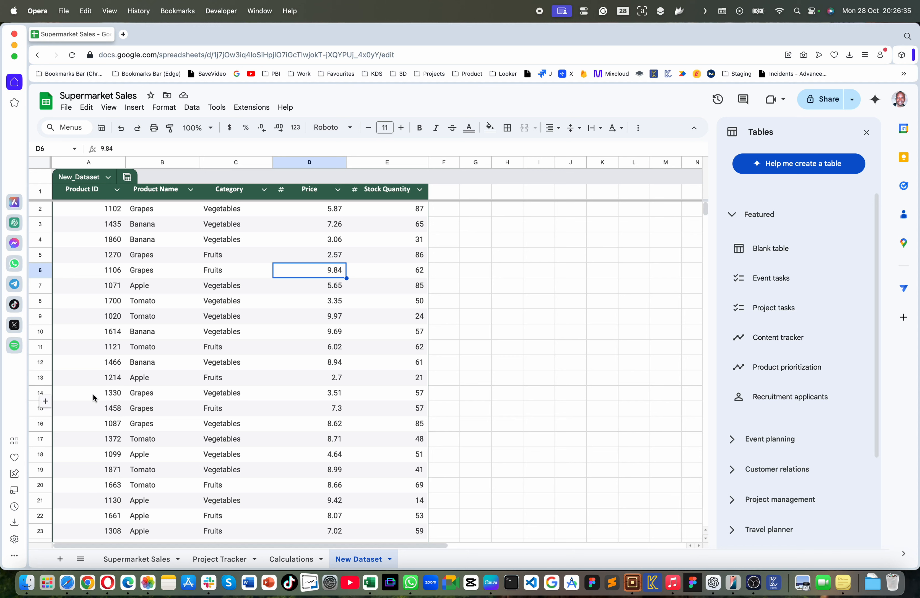
{"action": "left_click", "coordinate": [186, 244]}
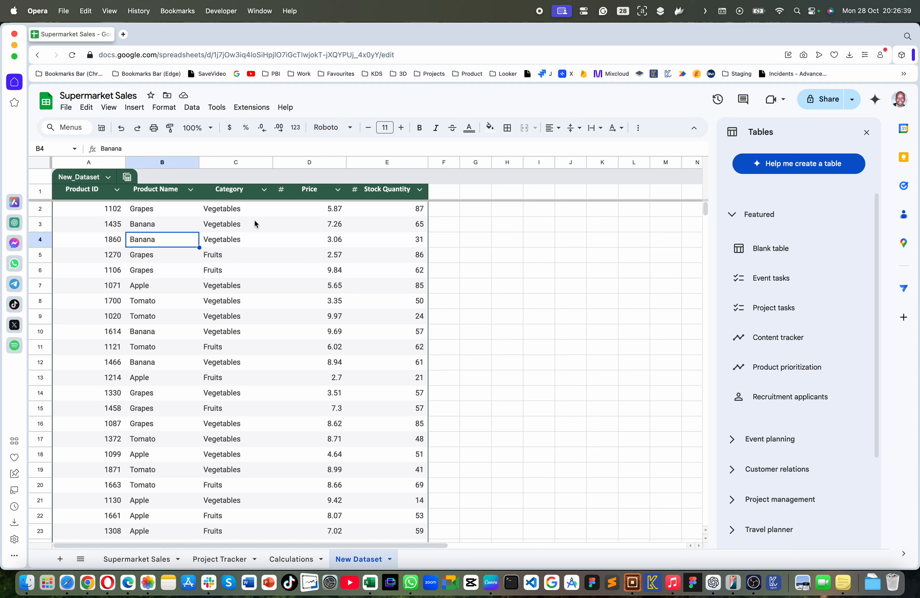
- Look at the filter options of the Category column, and close them without applying a filter
{"action": "left_click", "coordinate": [262, 189]}
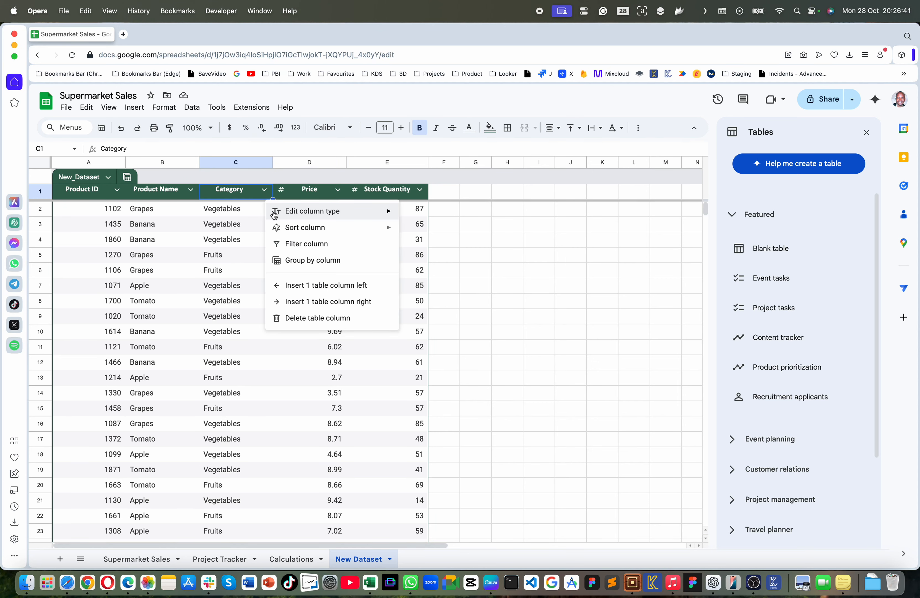
{"action": "left_click", "coordinate": [307, 243]}
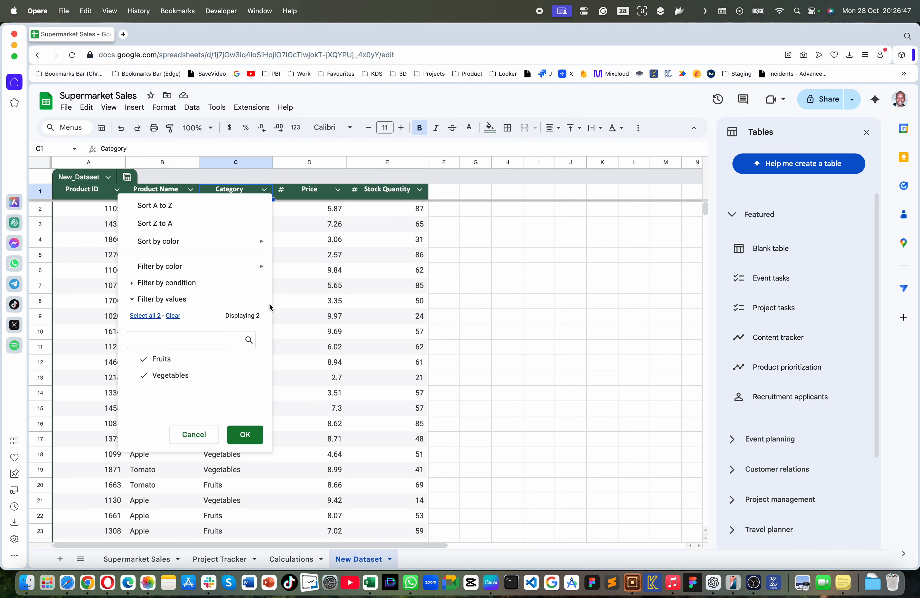
{"action": "left_click", "coordinate": [296, 280]}
{"action": "left_click", "coordinate": [212, 256]}
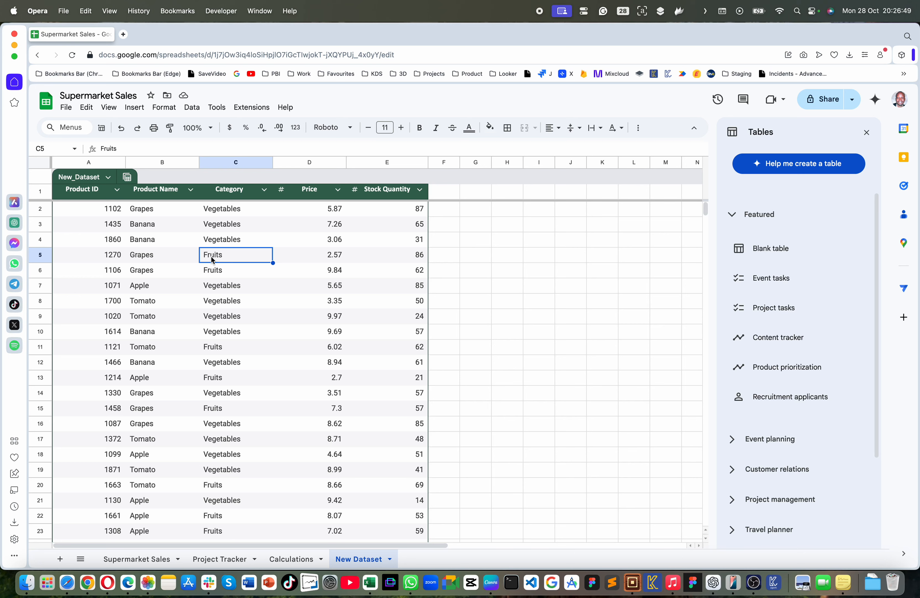
- Filter the table by the Category cell value Fruits and scan the filtered rows
{"action": "right_click", "coordinate": [211, 256]}
{"action": "left_click", "coordinate": [202, 259]}
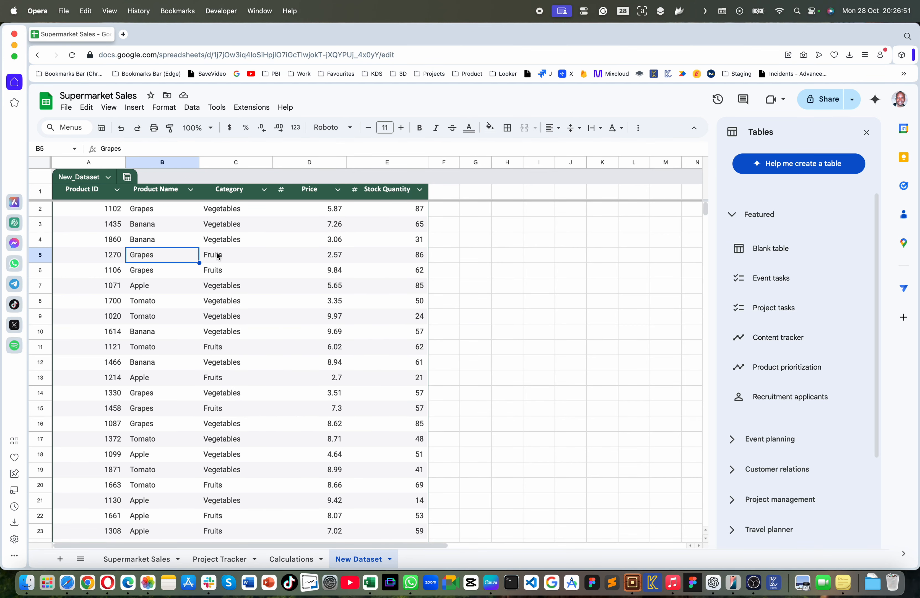
{"action": "right_click", "coordinate": [218, 256]}
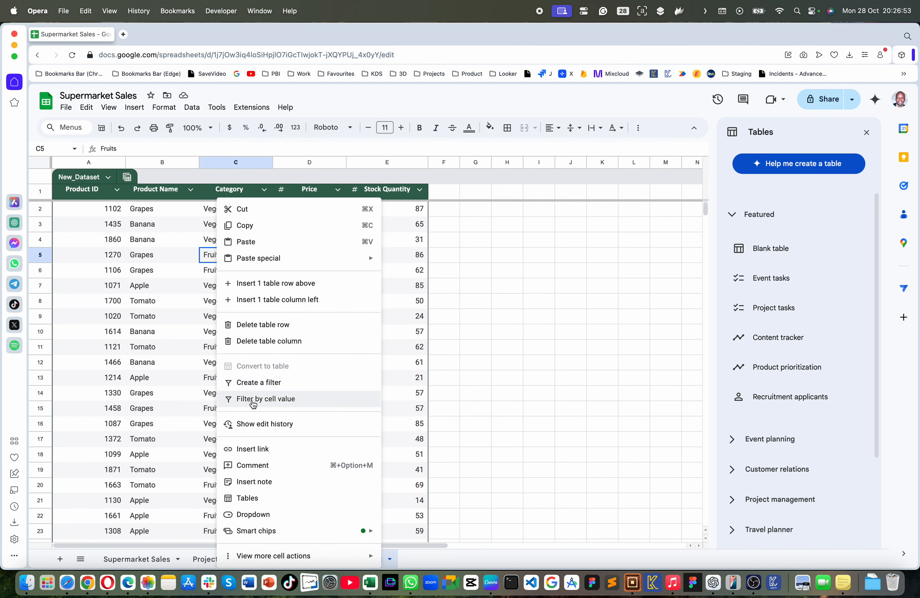
{"action": "left_click", "coordinate": [275, 404]}
{"action": "scroll", "coordinate": [248, 325], "scroll_direction": "down", "scroll_amount": 15}
{"action": "scroll", "coordinate": [248, 325], "scroll_direction": "up", "scroll_amount": 15}
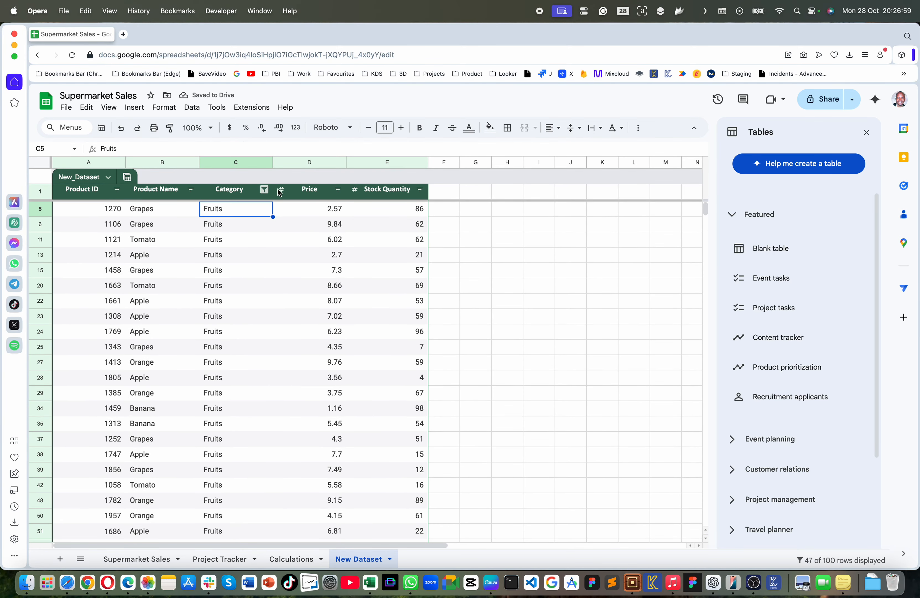
- Clear the Category filter by selecting all its values again
{"action": "left_click", "coordinate": [264, 189]}
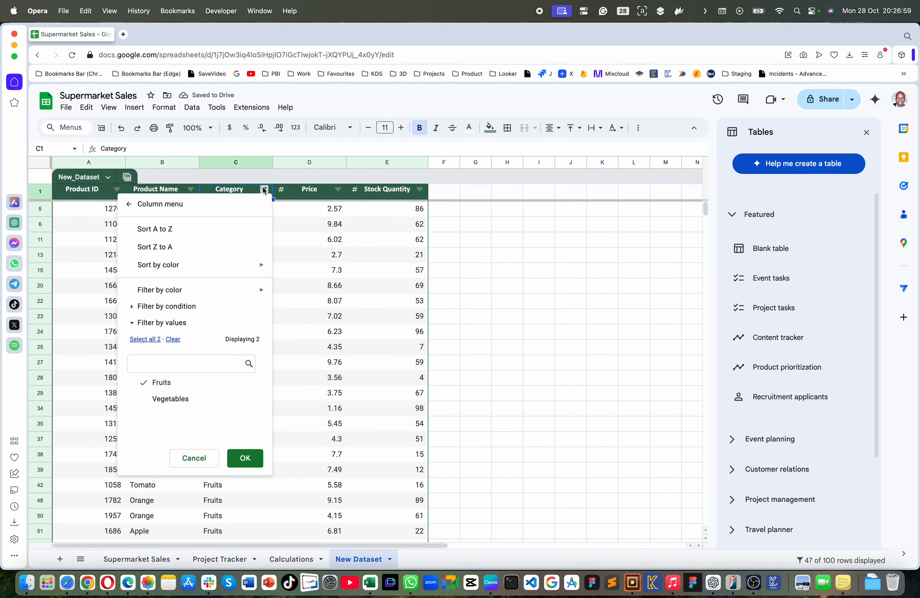
{"action": "left_click", "coordinate": [152, 338]}
{"action": "left_click", "coordinate": [245, 458]}
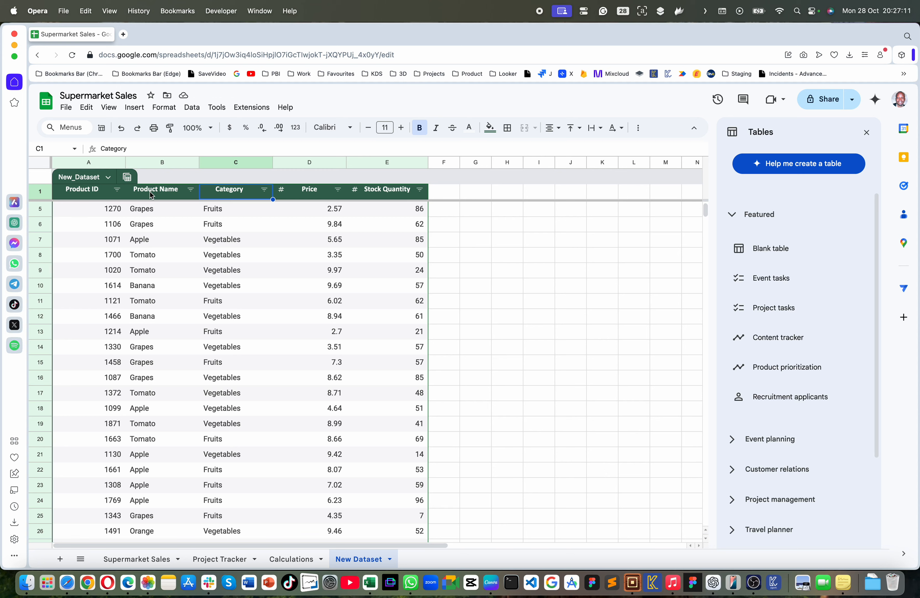
- Extend the New_Dataset table range to 'New Dataset'!A1:E200 and check the table's new last row
{"action": "left_click", "coordinate": [109, 179]}
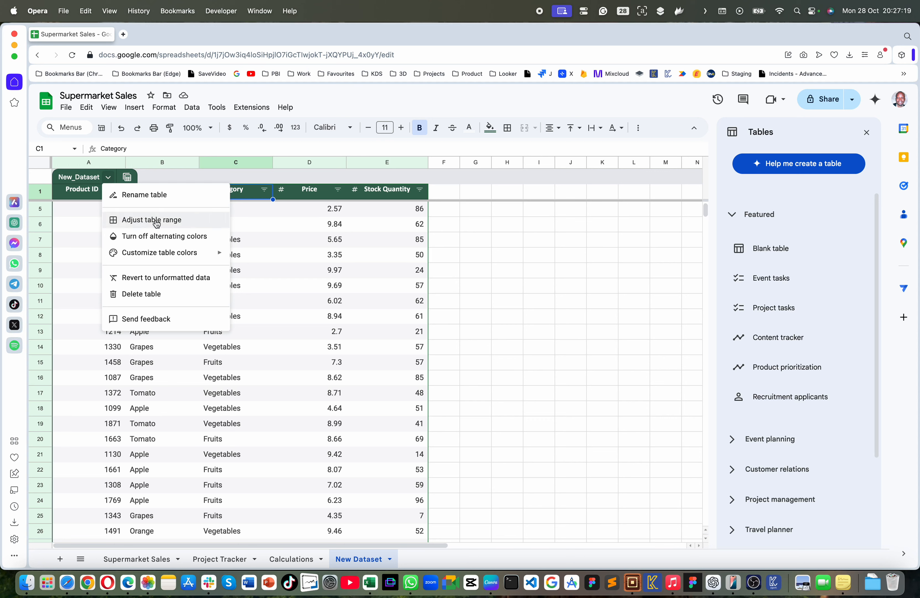
{"action": "left_click", "coordinate": [269, 254]}
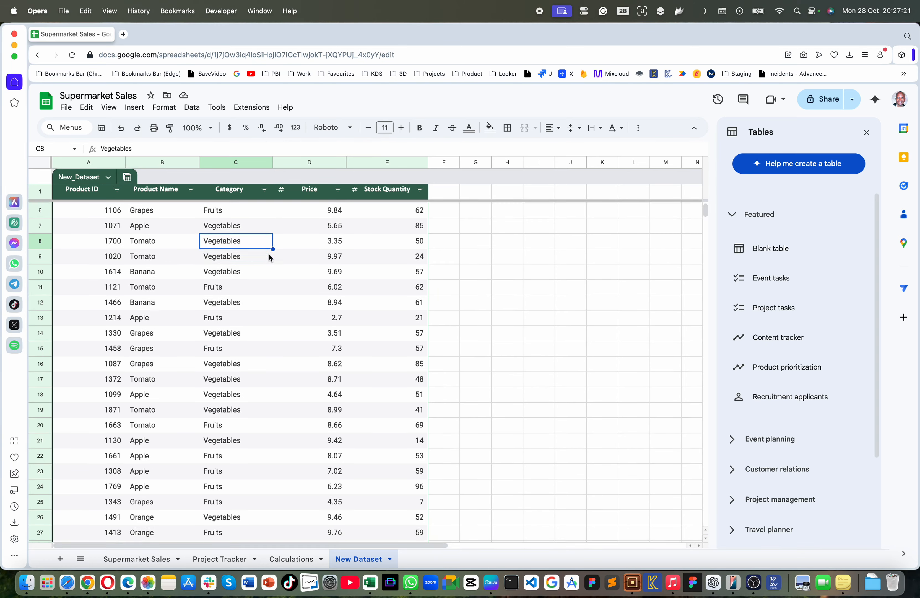
{"action": "scroll", "coordinate": [269, 253], "scroll_direction": "down", "scroll_amount": 20}
{"action": "scroll", "coordinate": [142, 230], "scroll_direction": "up", "scroll_amount": 2}
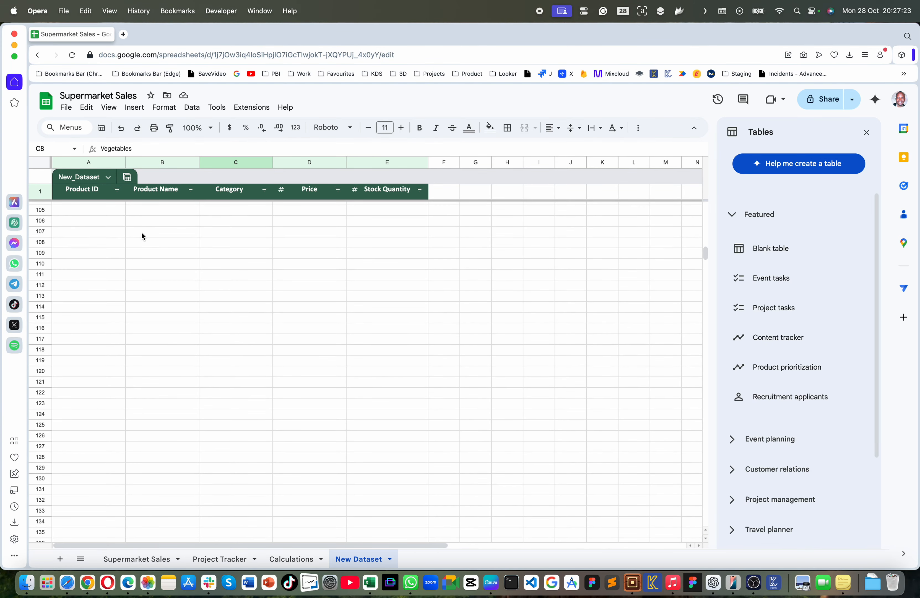
{"action": "scroll", "coordinate": [100, 257], "scroll_direction": "up", "scroll_amount": 3}
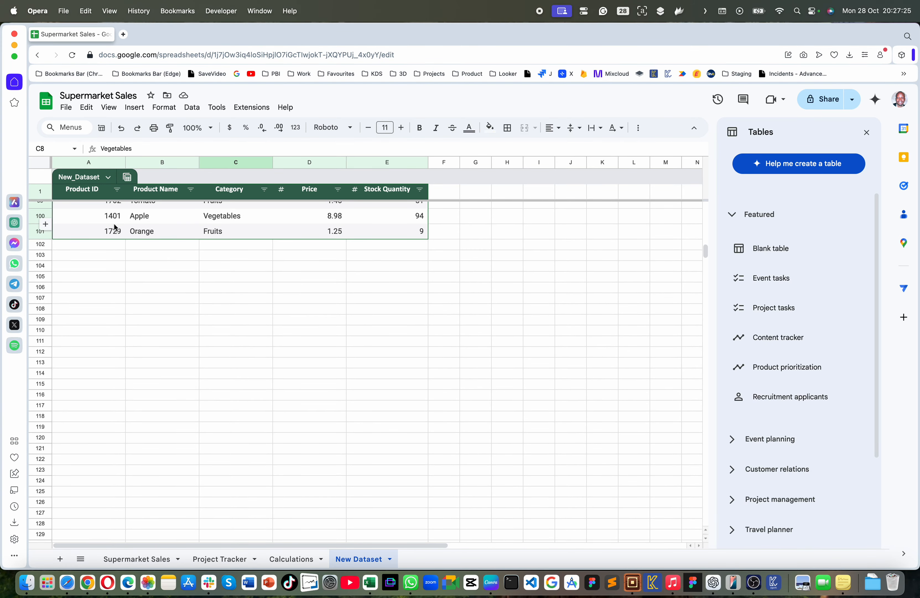
{"action": "left_click", "coordinate": [108, 177]}
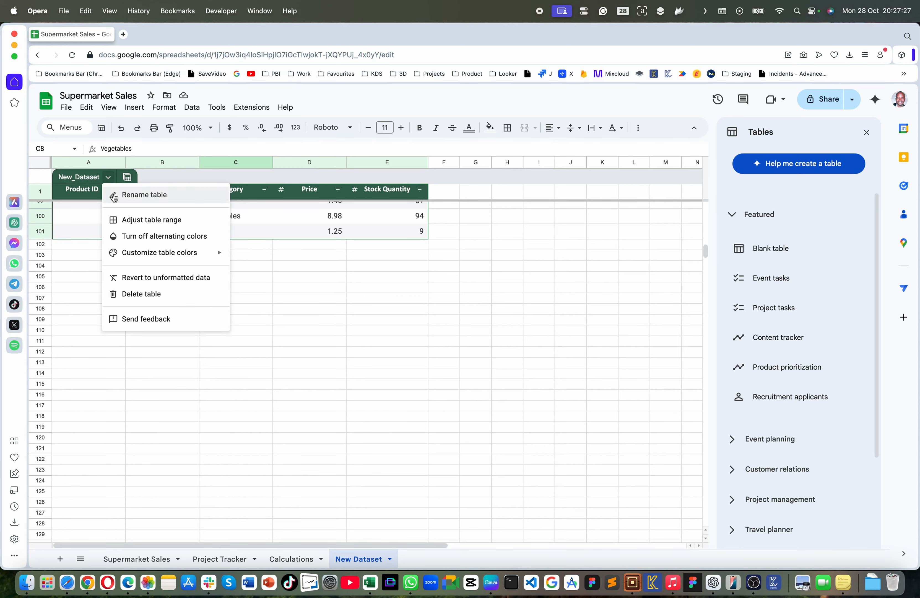
{"action": "left_click", "coordinate": [153, 220]}
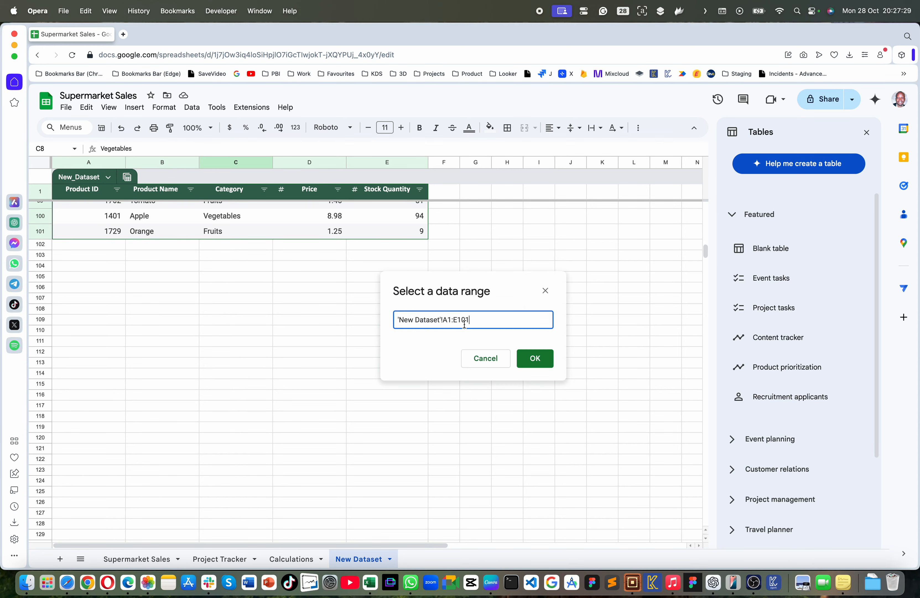
{"action": "left_click_drag", "start_coordinate": [460, 319], "coordinate": [475, 319]}
{"action": "key", "text": "BackSpace"}
{"action": "key", "text": "BackSpace"}
{"action": "type", "text": "200"}
{"action": "key", "text": "Return"}
{"action": "scroll", "coordinate": [253, 342], "scroll_direction": "down", "scroll_amount": 15}
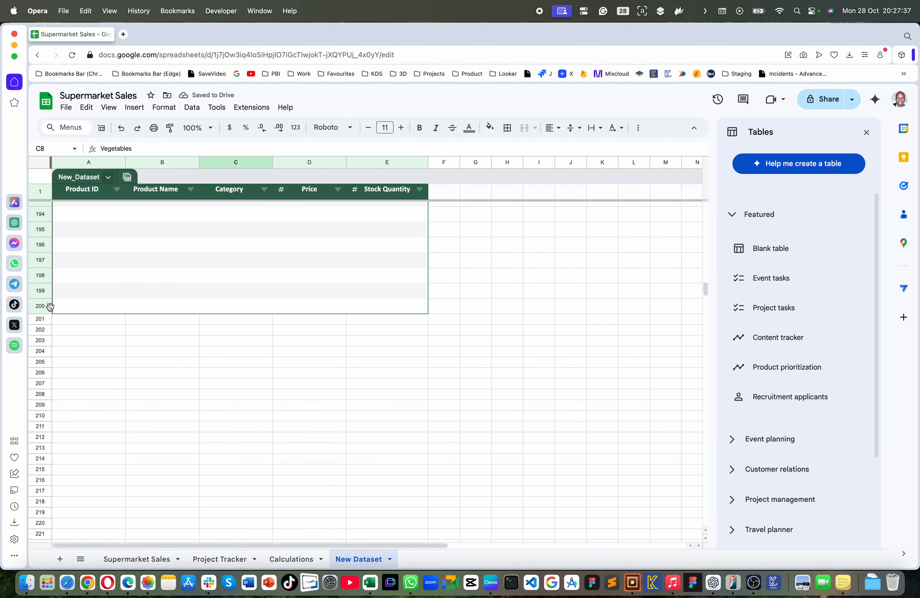
{"action": "scroll", "coordinate": [129, 304], "scroll_direction": "up", "scroll_amount": 15}
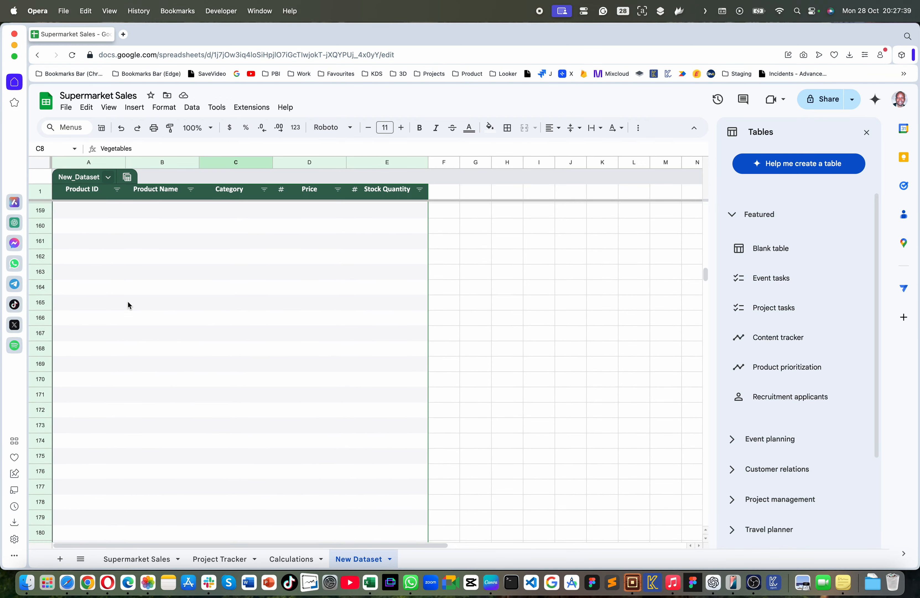
{"action": "scroll", "coordinate": [129, 301], "scroll_direction": "up", "scroll_amount": 20}
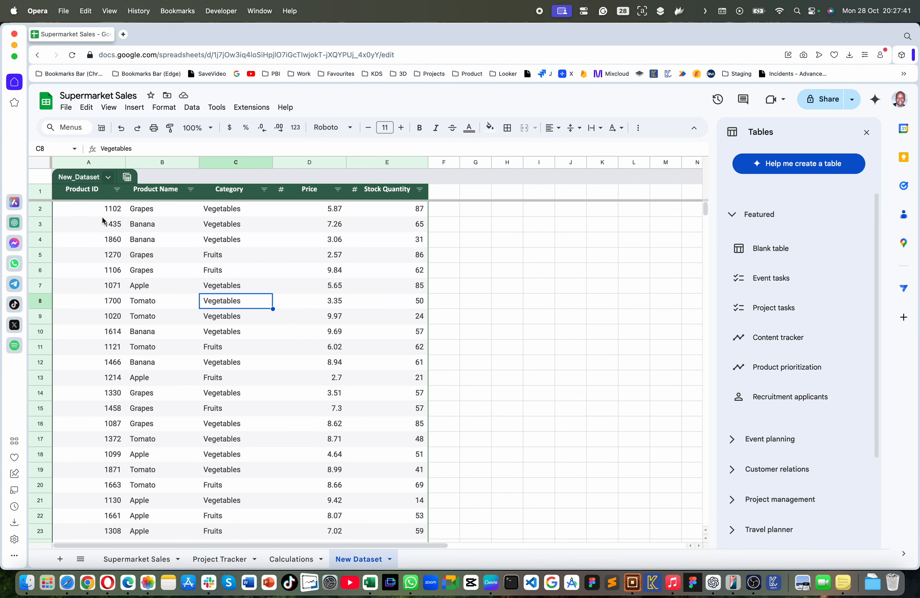
- Look at the table's alternating colors option and examine the banded rows without changing them
{"action": "left_click", "coordinate": [108, 178]}
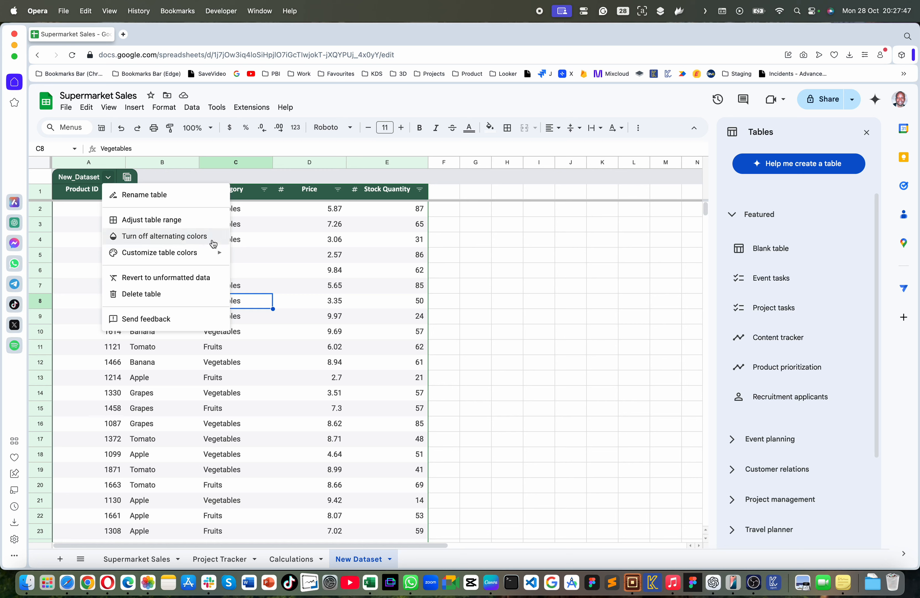
{"action": "left_click", "coordinate": [335, 274]}
{"action": "left_click", "coordinate": [45, 255]}
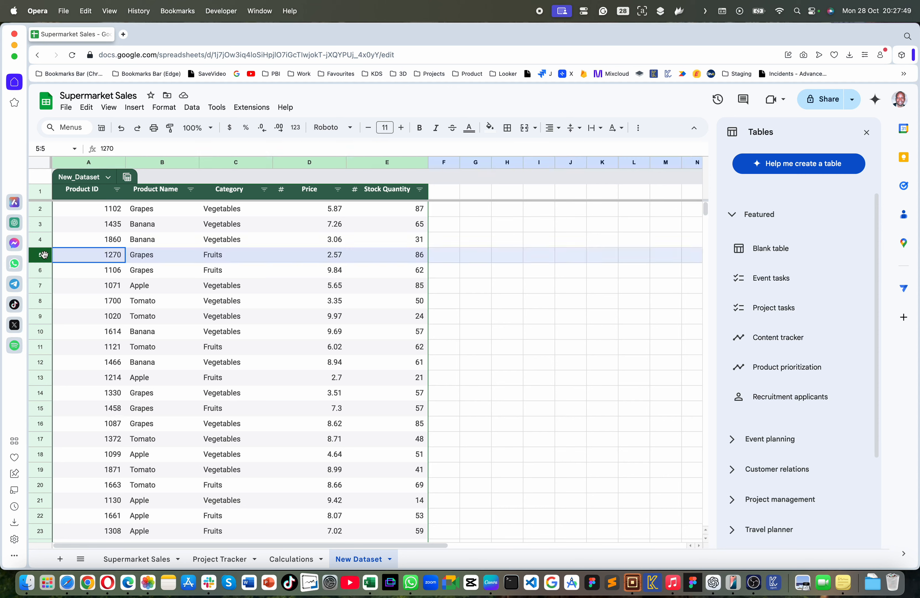
{"action": "left_click", "coordinate": [163, 273]}
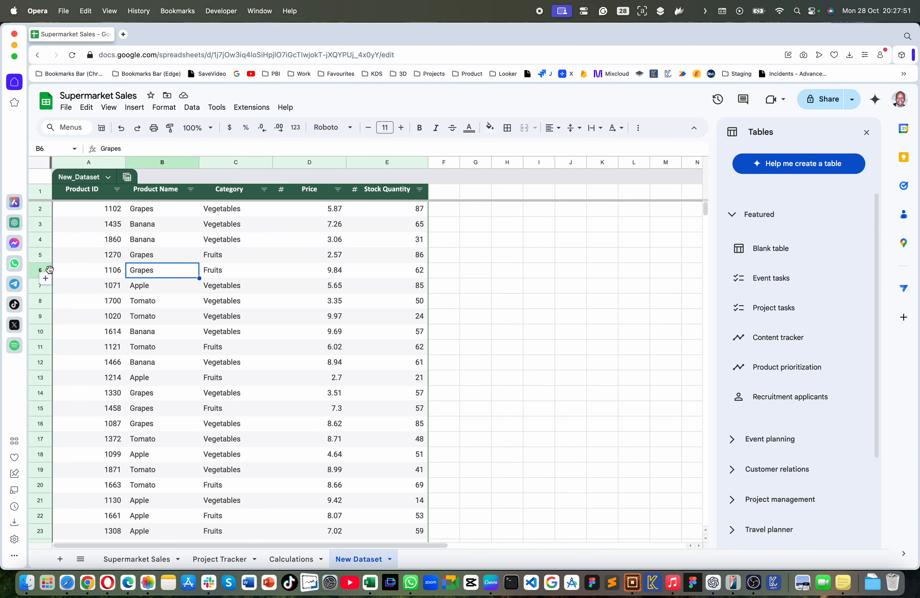
{"action": "scroll", "coordinate": [249, 404], "scroll_direction": "down", "scroll_amount": 10}
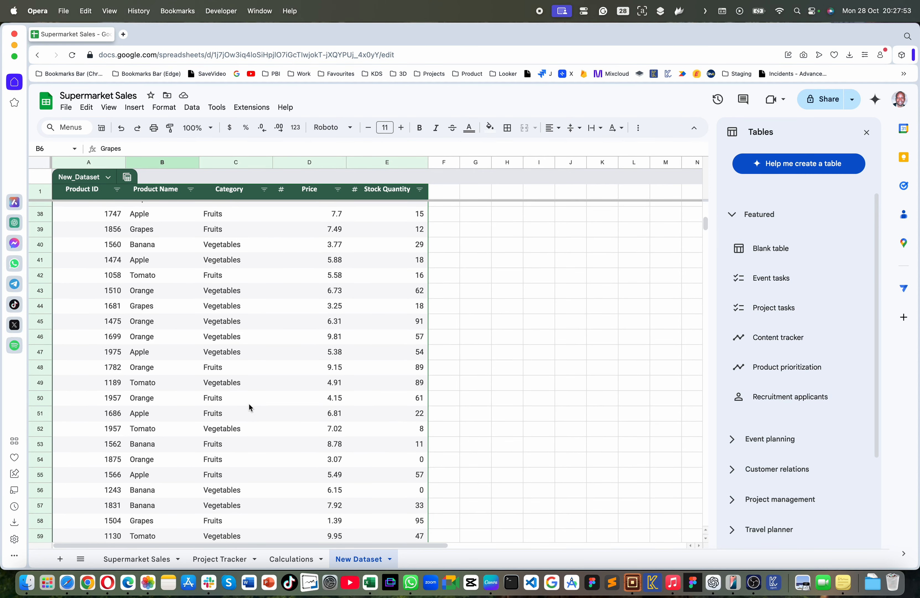
{"action": "scroll", "coordinate": [249, 404], "scroll_direction": "up", "scroll_amount": 10}
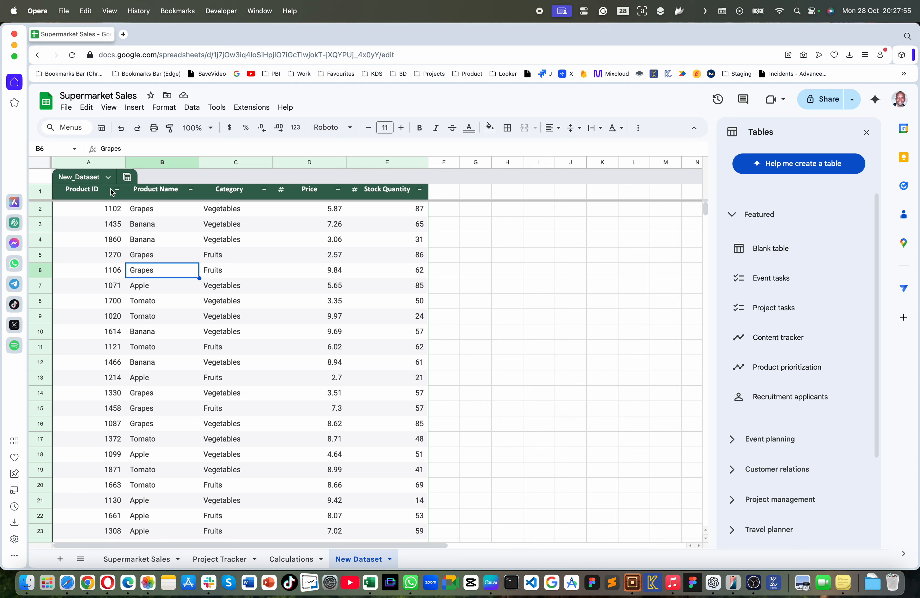
- Change the New_Dataset table color to a custom saturated blue and look over the recolored table
{"action": "left_click", "coordinate": [109, 177]}
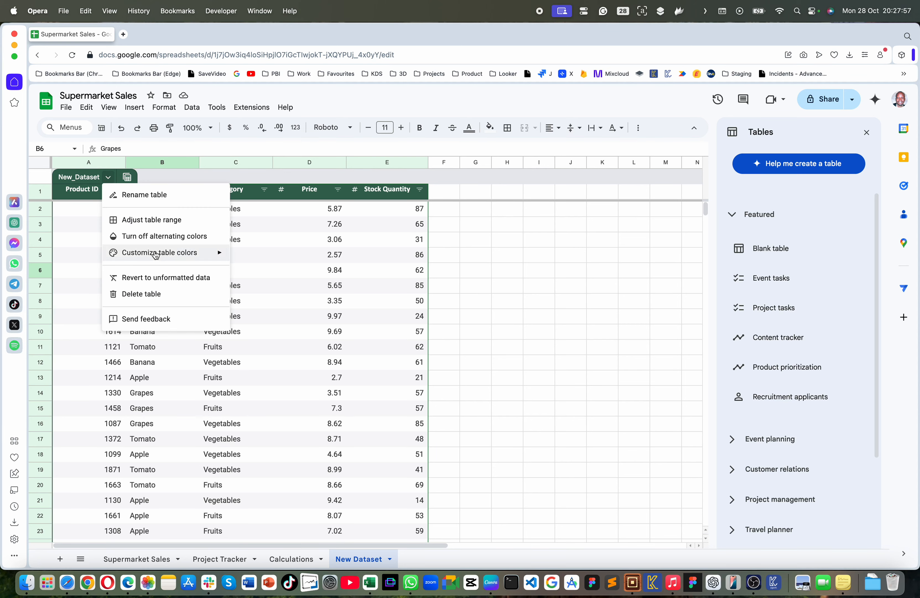
{"action": "mouse_move", "coordinate": [158, 253]}
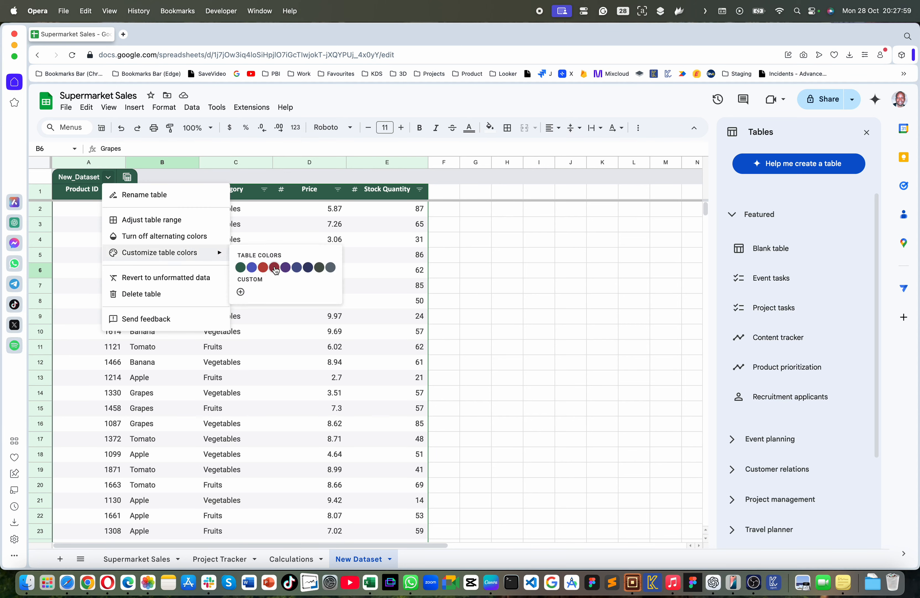
{"action": "left_click", "coordinate": [242, 290]}
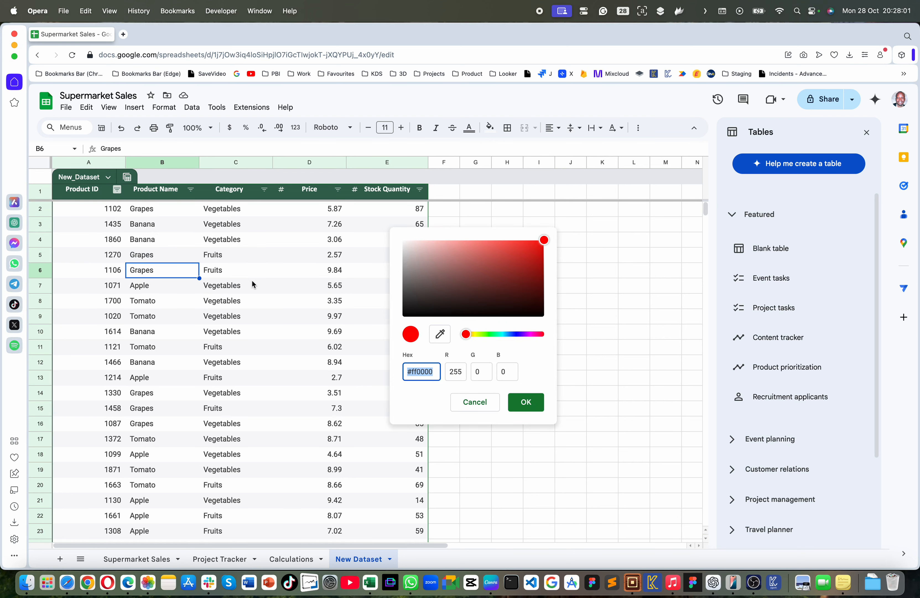
{"action": "left_click_drag", "start_coordinate": [490, 334], "coordinate": [514, 334]}
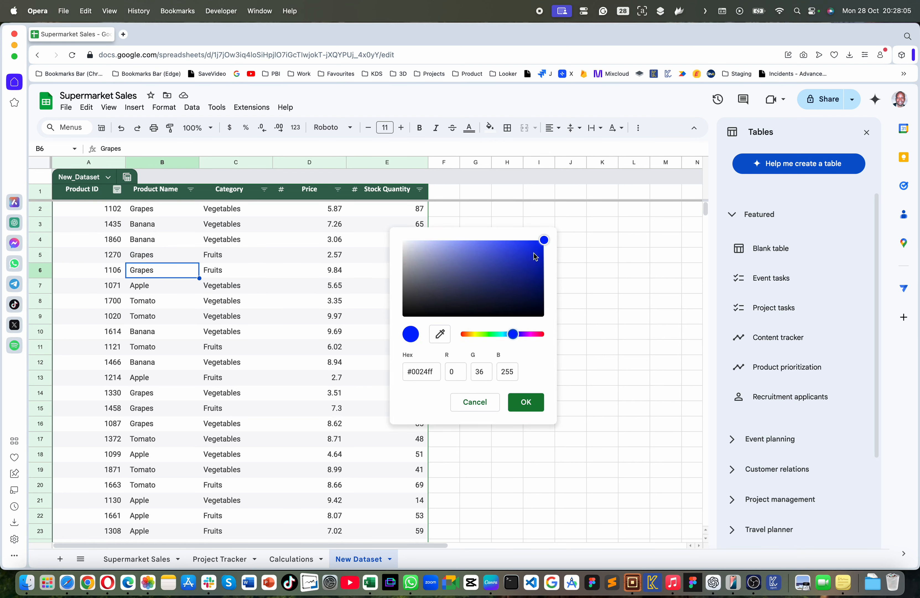
{"action": "left_click", "coordinate": [543, 251]}
{"action": "left_click", "coordinate": [525, 401]}
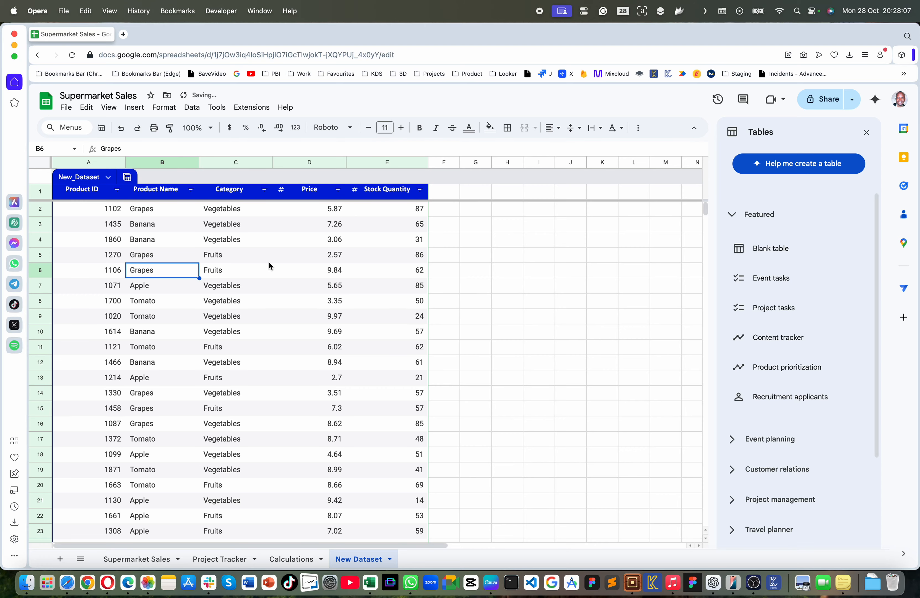
{"action": "scroll", "coordinate": [174, 253], "scroll_direction": "down", "scroll_amount": 5}
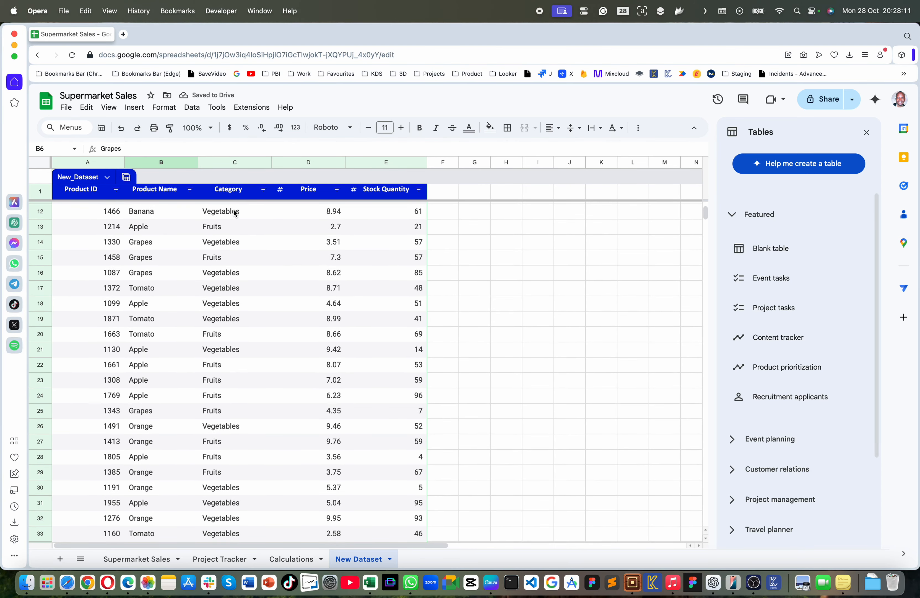
{"action": "scroll", "coordinate": [190, 301], "scroll_direction": "down", "scroll_amount": 20}
{"action": "scroll", "coordinate": [190, 300], "scroll_direction": "up", "scroll_amount": 20}
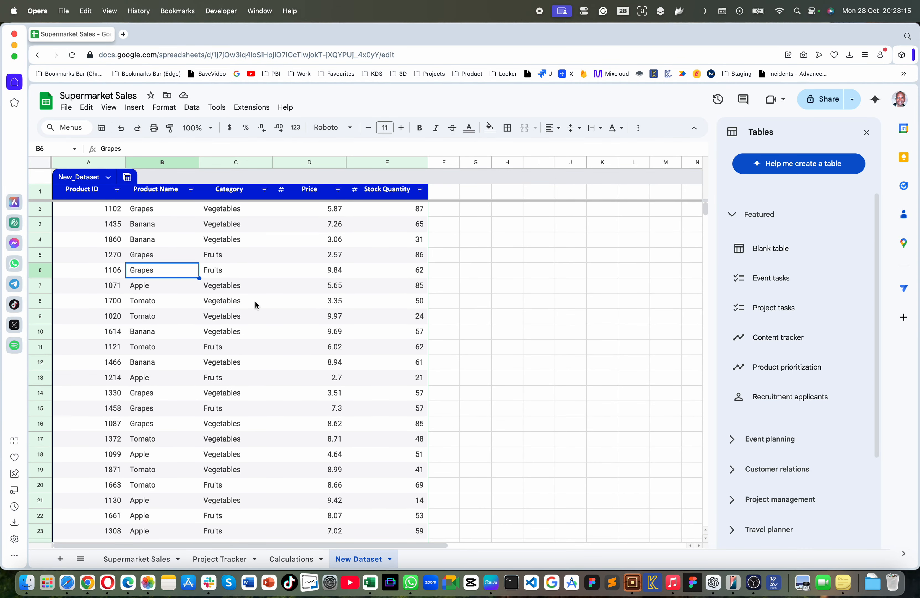
- Examine the Price and Stock Quantity columns as input for a calculation on the table
{"action": "scroll", "coordinate": [255, 301], "scroll_direction": "right", "scroll_amount": 2}
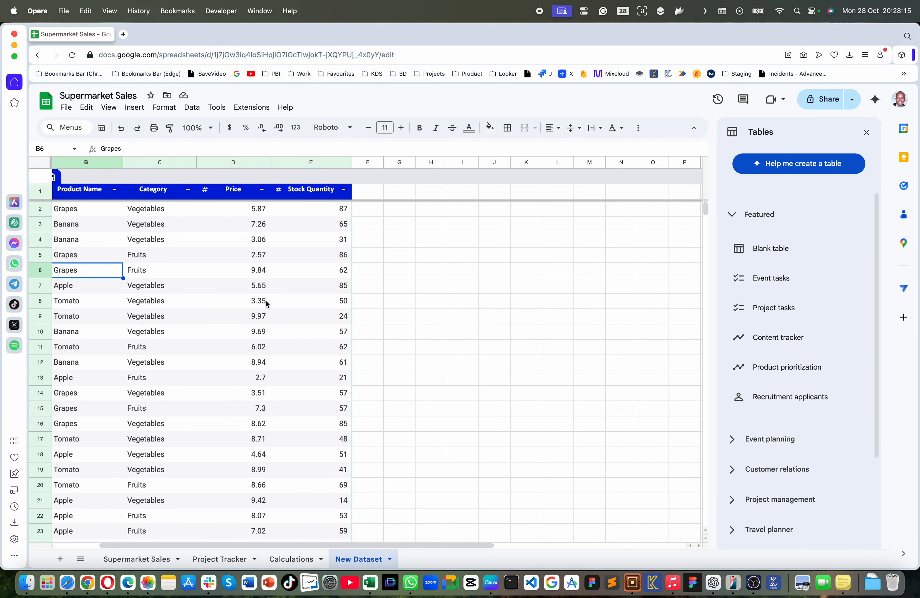
{"action": "left_click", "coordinate": [239, 227]}
{"action": "left_click", "coordinate": [353, 243]}
{"action": "left_click", "coordinate": [318, 241]}
{"action": "scroll", "coordinate": [318, 241], "scroll_direction": "left", "scroll_amount": 2}
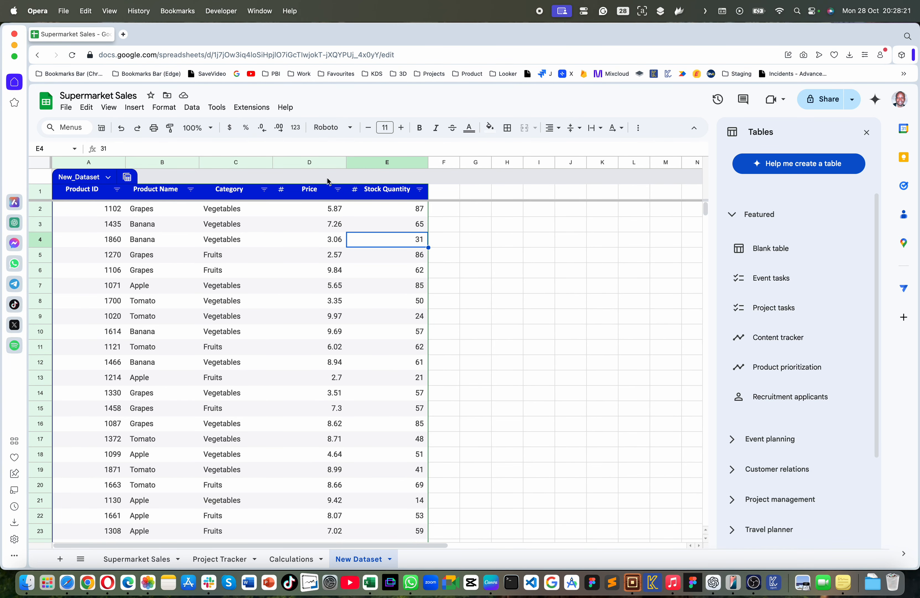
{"action": "left_click", "coordinate": [310, 161]}
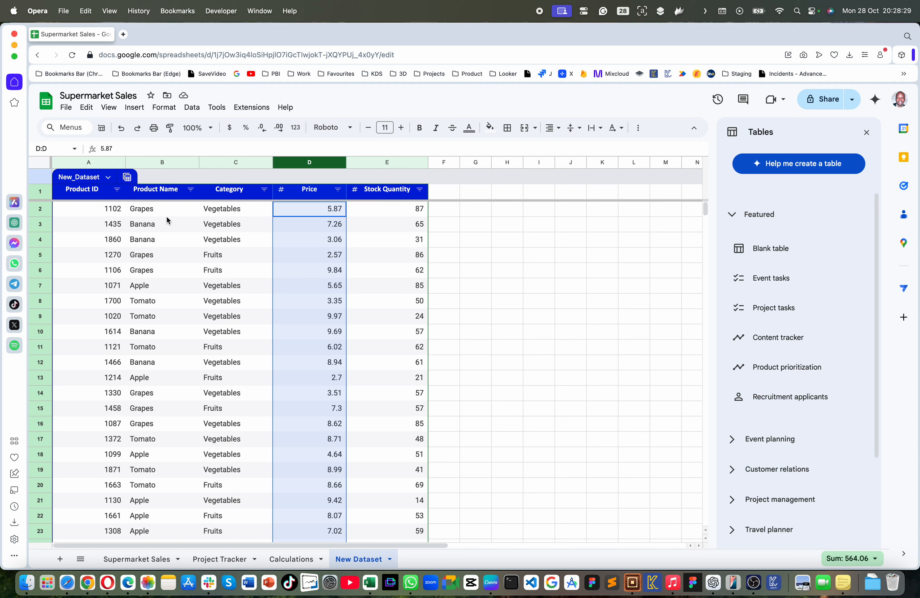
{"action": "left_click", "coordinate": [313, 245]}
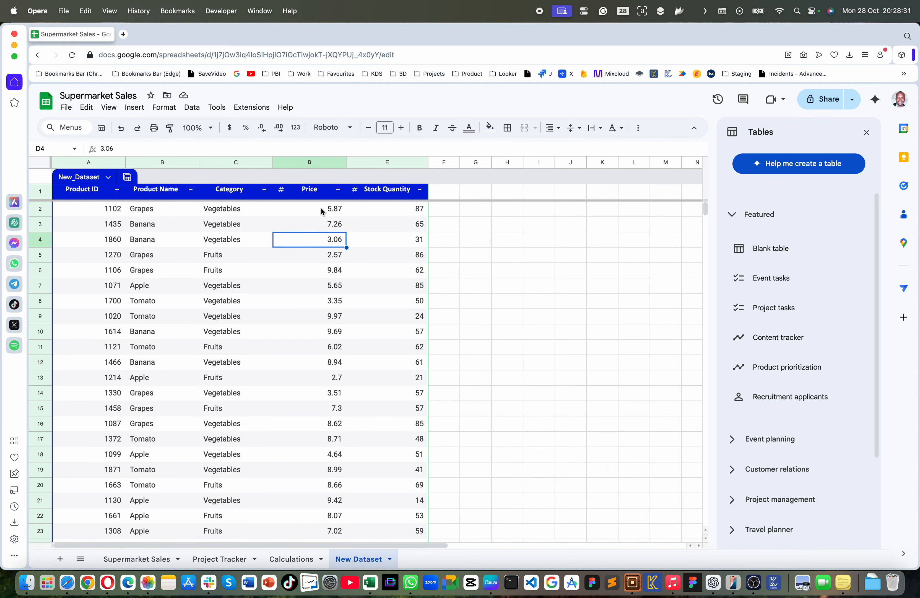
{"action": "left_click", "coordinate": [310, 205]}
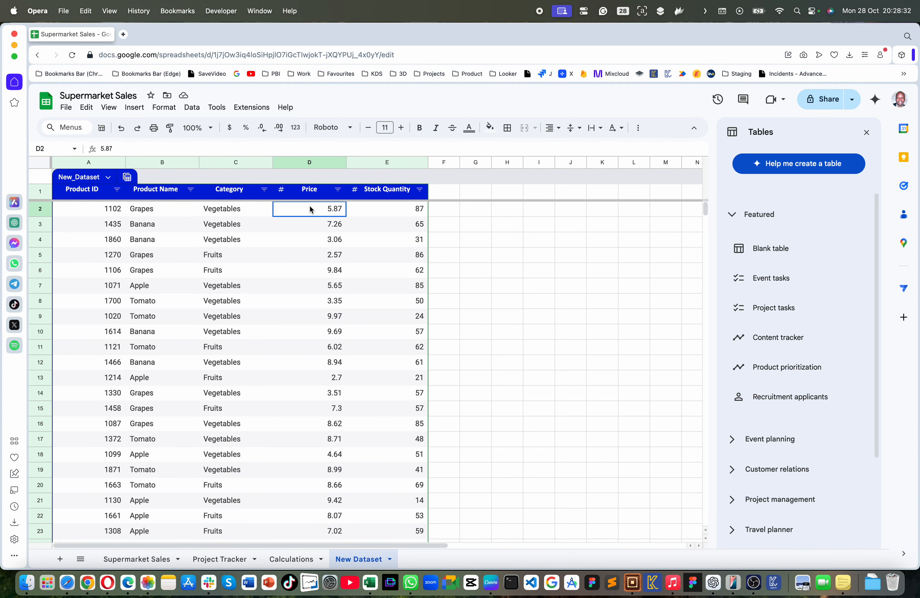
{"action": "left_click", "coordinate": [399, 210]}
{"action": "scroll", "coordinate": [417, 263], "scroll_direction": "right", "scroll_amount": 3}
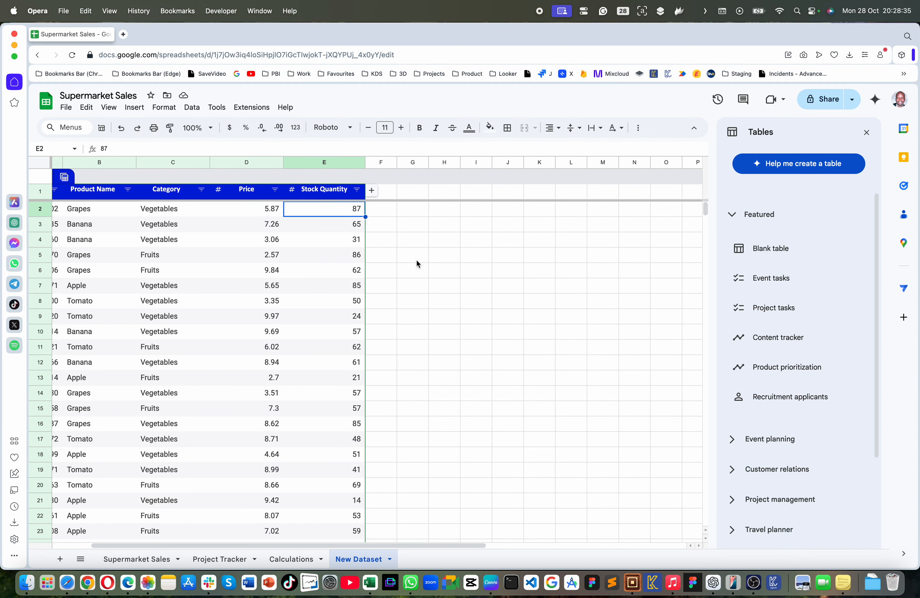
- Widen the empty column J beside the table and select cell J2
{"action": "left_click", "coordinate": [500, 212]}
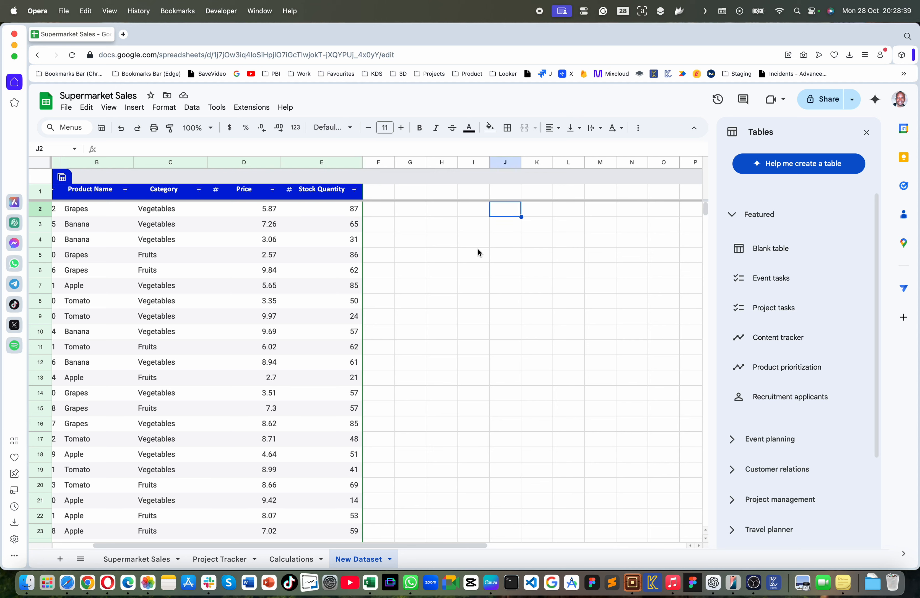
{"action": "left_click", "coordinate": [504, 225]}
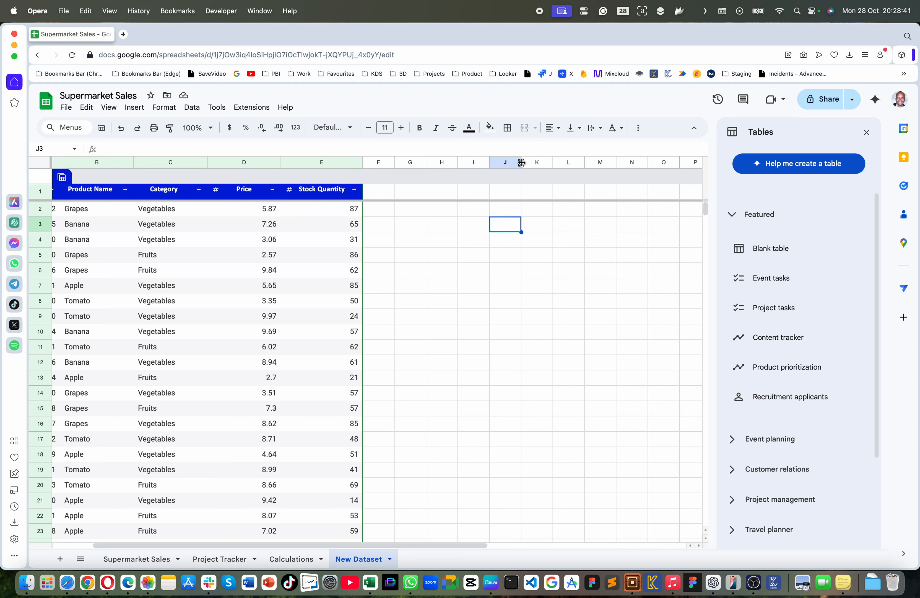
{"action": "left_click_drag", "start_coordinate": [521, 162], "coordinate": [653, 177]}
{"action": "left_click", "coordinate": [514, 212]}
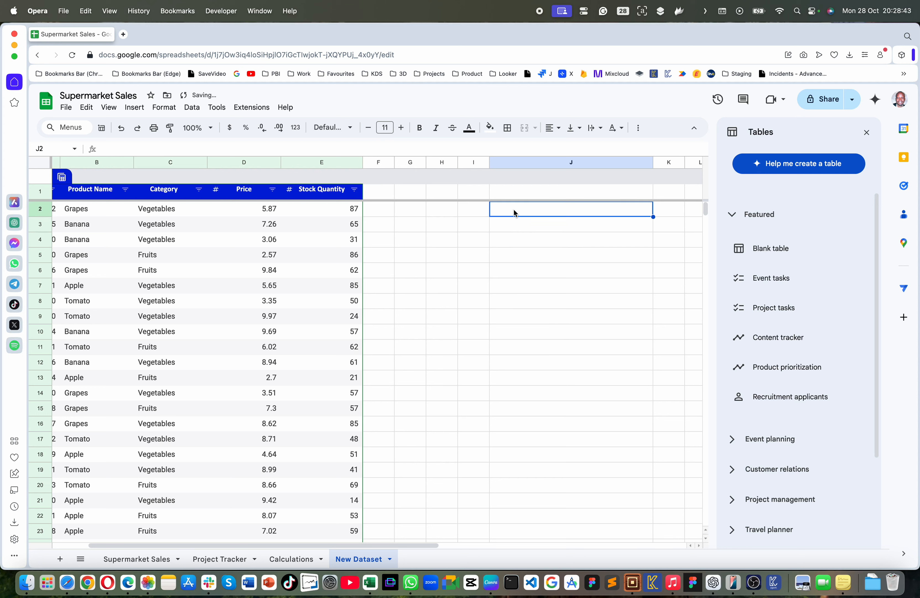
- Enter the label Total Sales in cell J2
{"action": "type", "text": "To"}
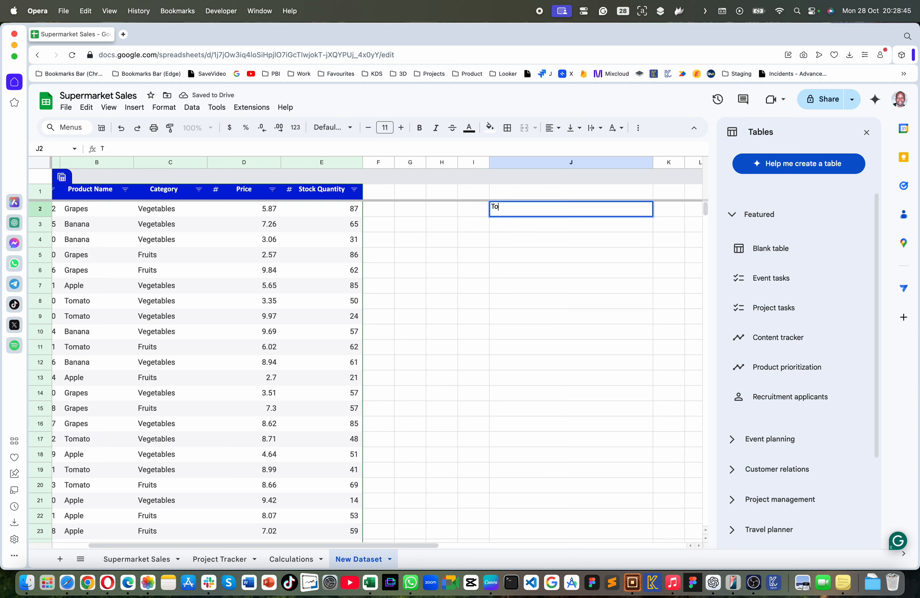
{"action": "type", "text": "tal Sales"}
{"action": "key", "text": "Return"}
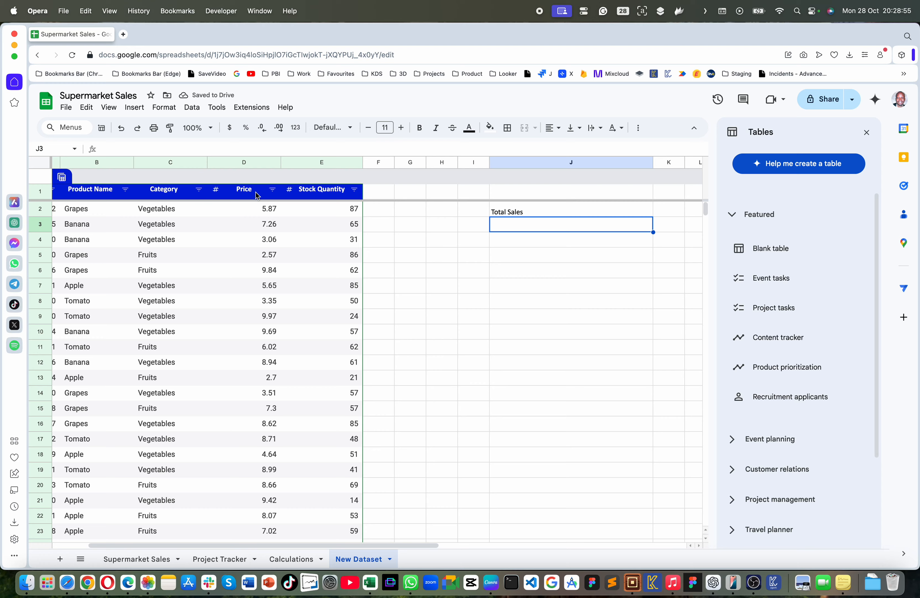
{"action": "scroll", "coordinate": [256, 194], "scroll_direction": "left", "scroll_amount": 3}
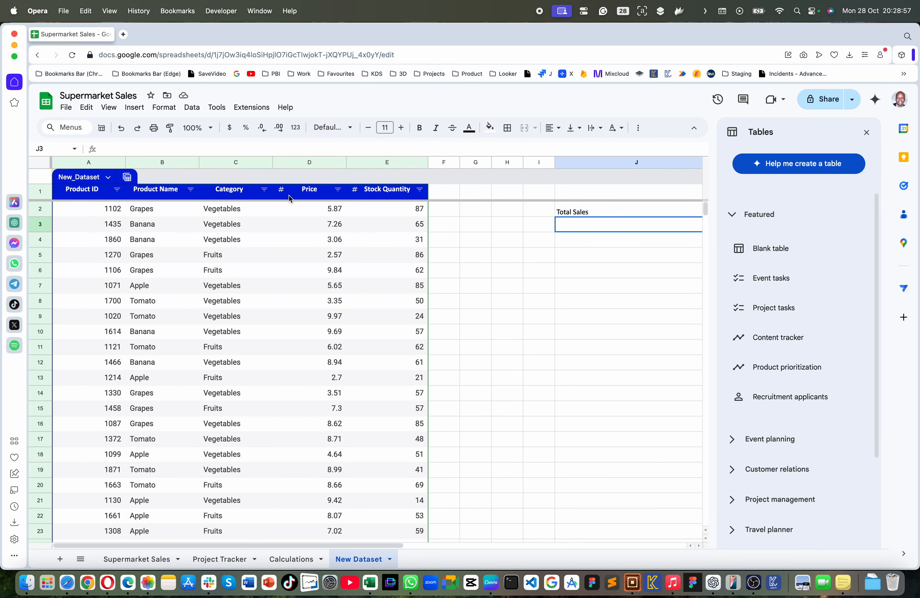
{"action": "scroll", "coordinate": [407, 244], "scroll_direction": "right", "scroll_amount": 3}
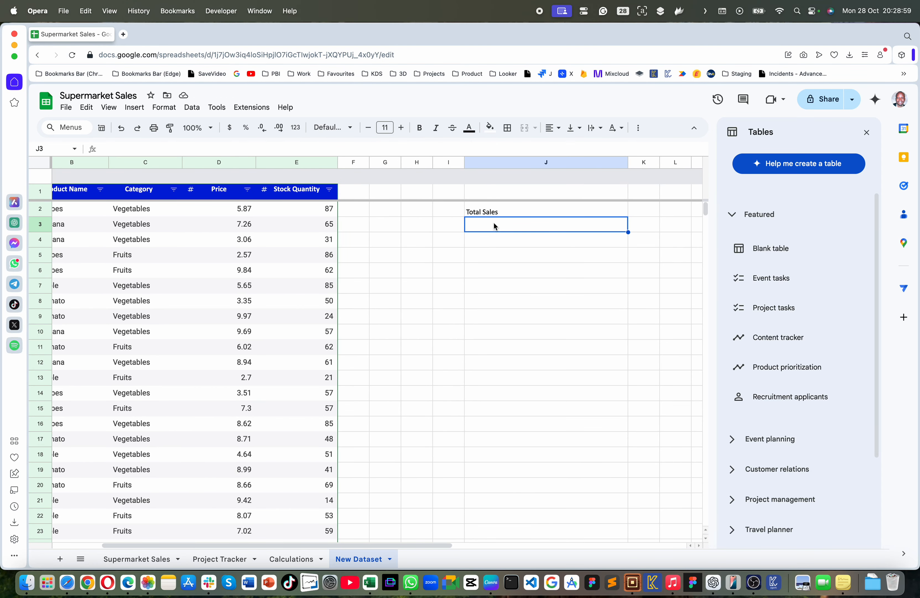
{"action": "type", "text": "=su"}
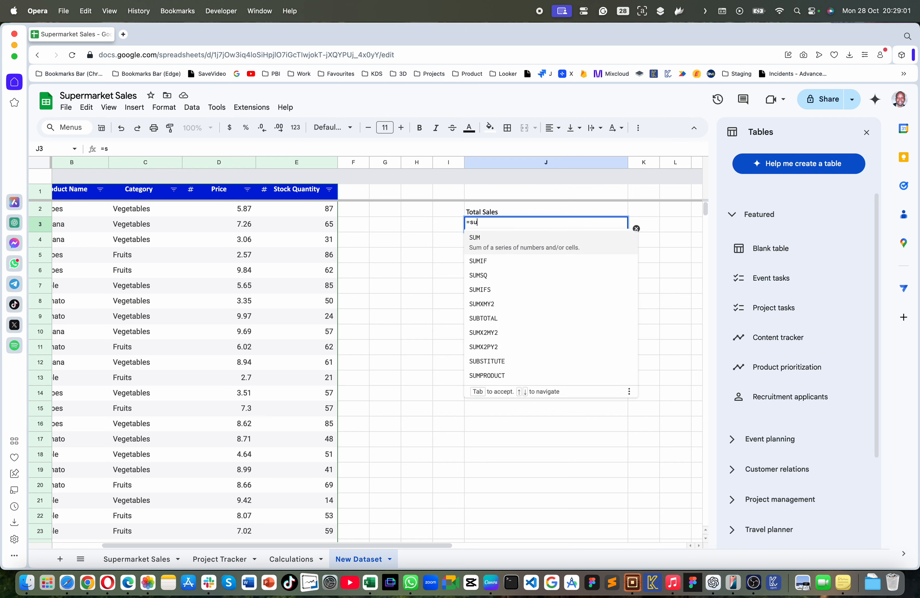
{"action": "type", "text": "mp"}
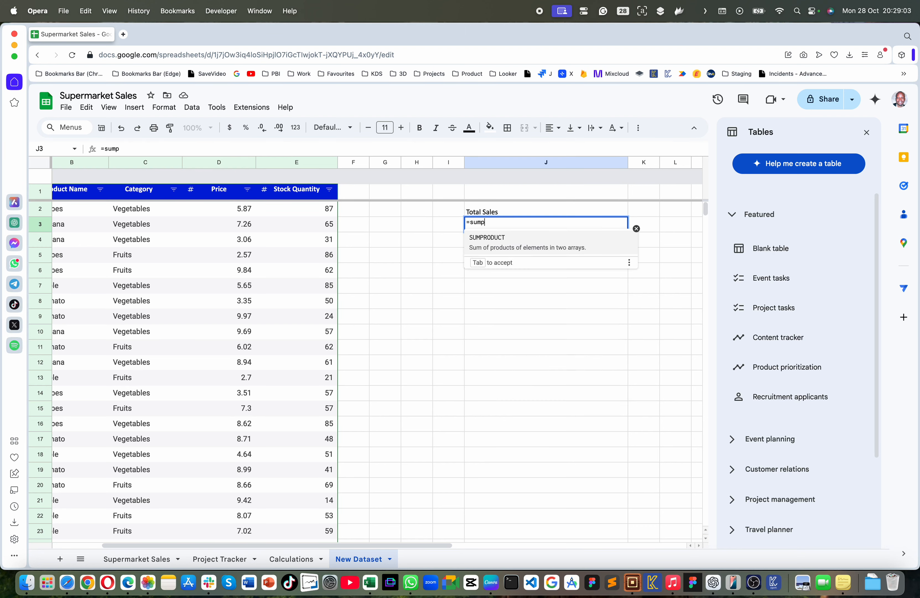
{"action": "type", "text": "r"}
{"action": "key", "text": "Tab"}
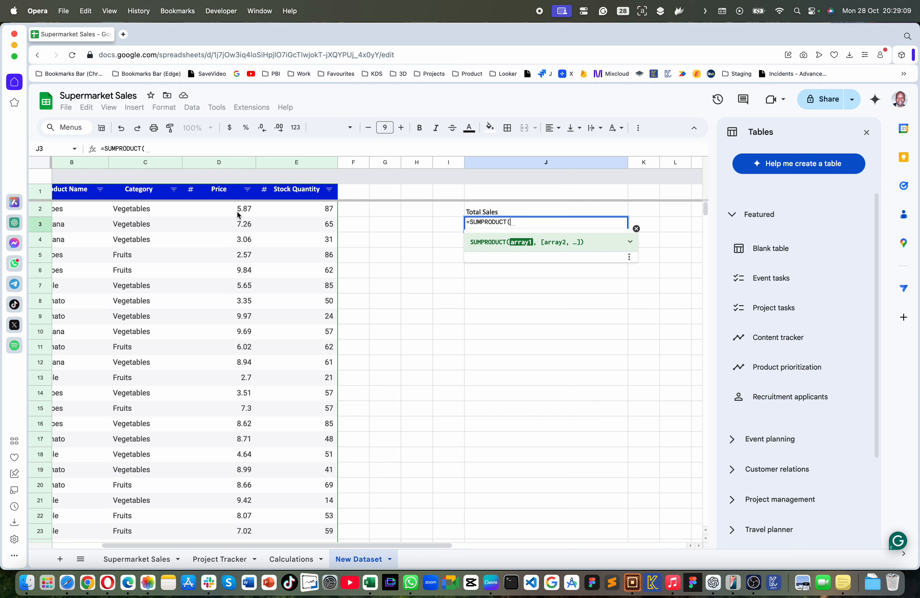
{"action": "left_click_drag", "start_coordinate": [232, 209], "coordinate": [241, 532]}
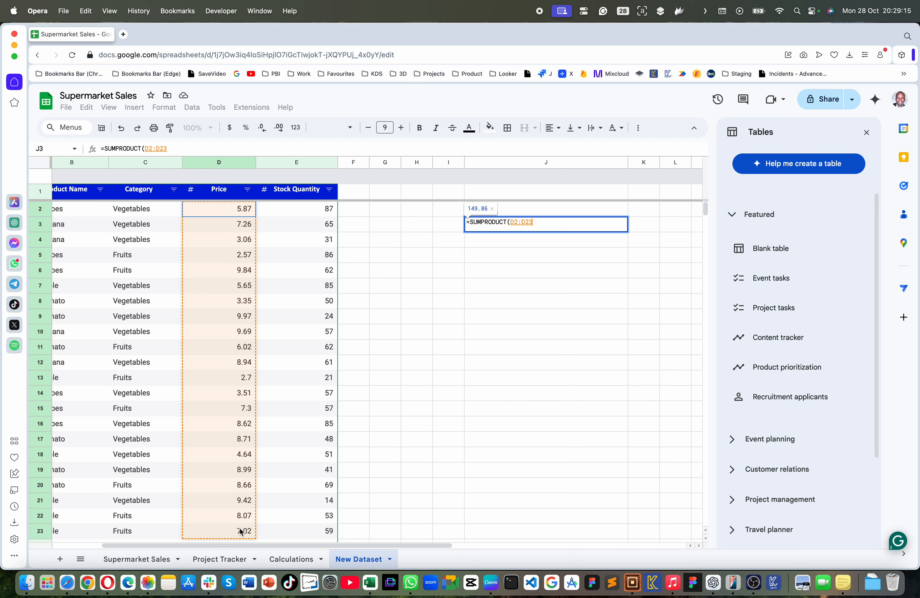
{"action": "key", "text": "Escape"}
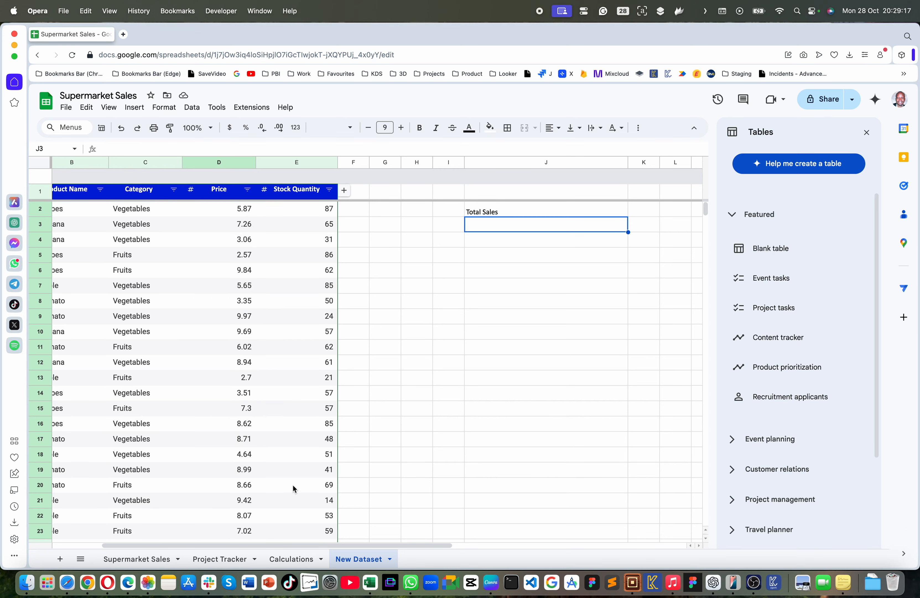
- Calculate total sales in J3 with =SUMPRODUCT(New_Dataset[Price],New_Dataset[Stock Quantity]), using the table's column references
{"action": "type", "text": "=sum"}
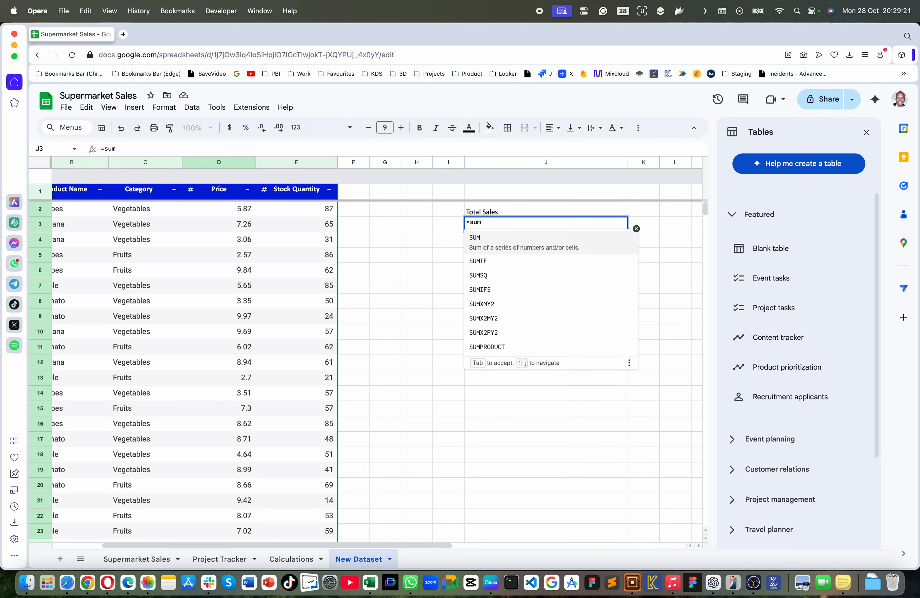
{"action": "type", "text": "prod"}
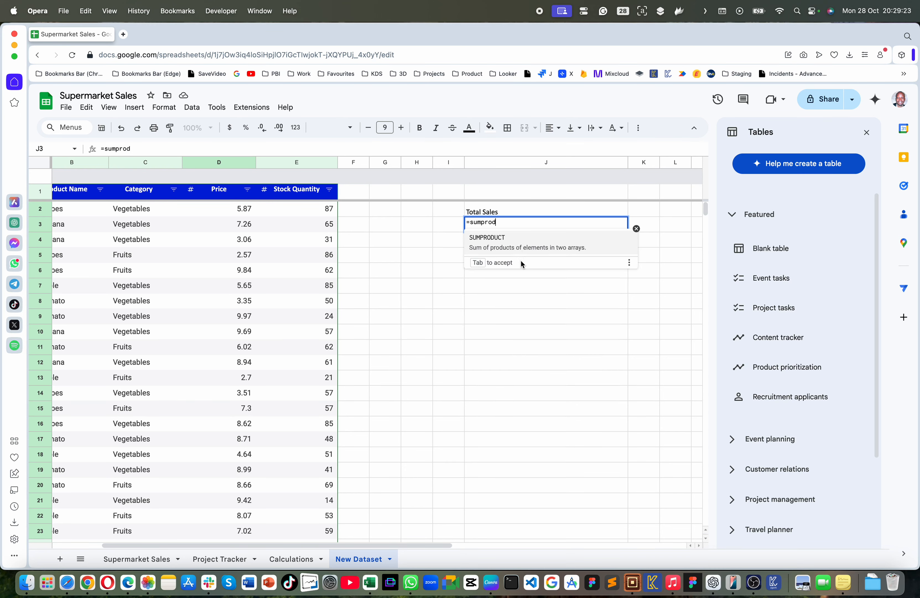
{"action": "key", "text": "Tab"}
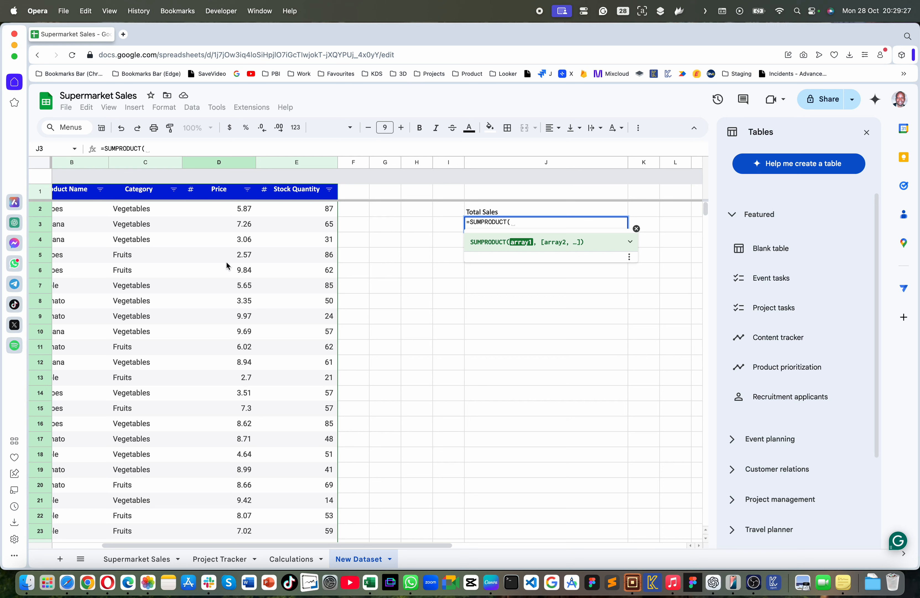
{"action": "type", "text": "pri"}
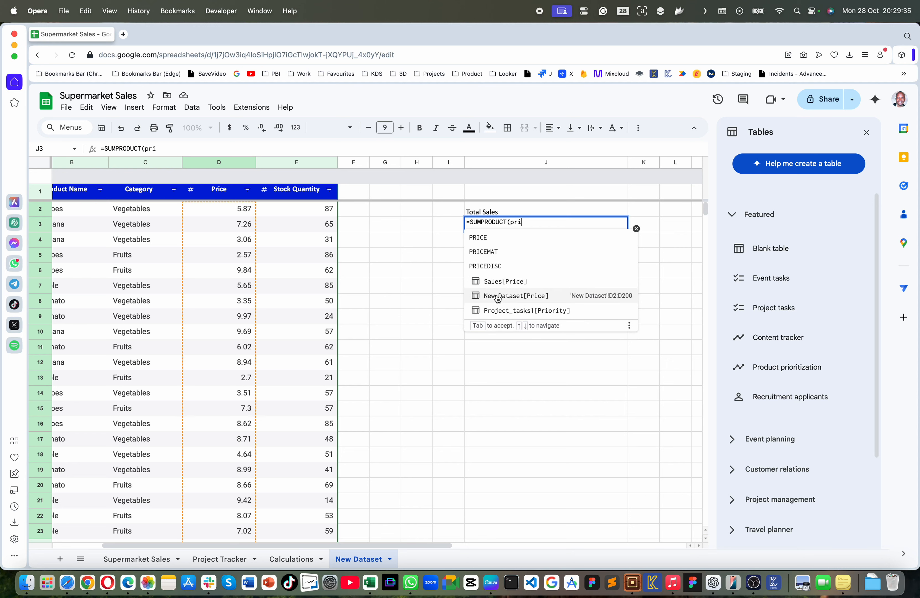
{"action": "left_click", "coordinate": [515, 296]}
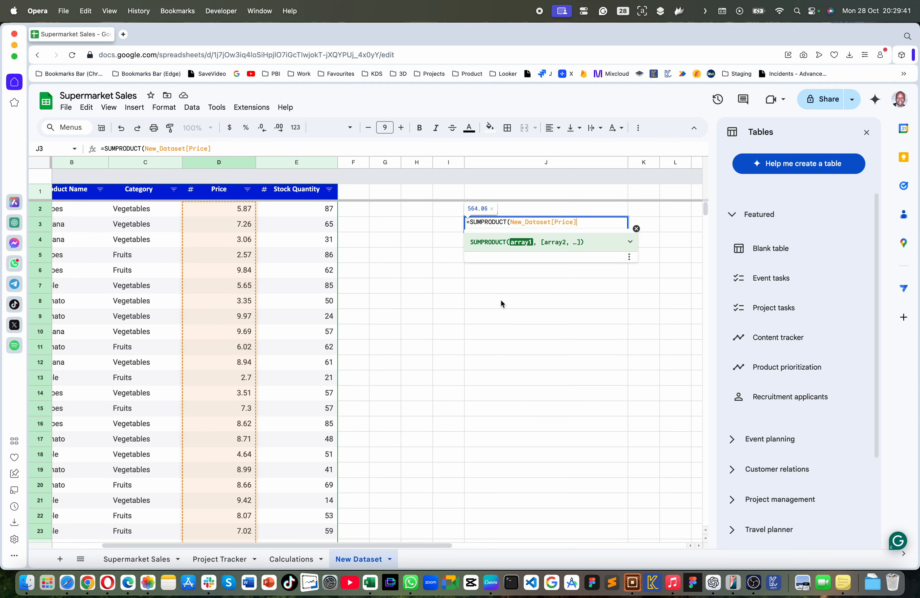
{"action": "type", "text": ","}
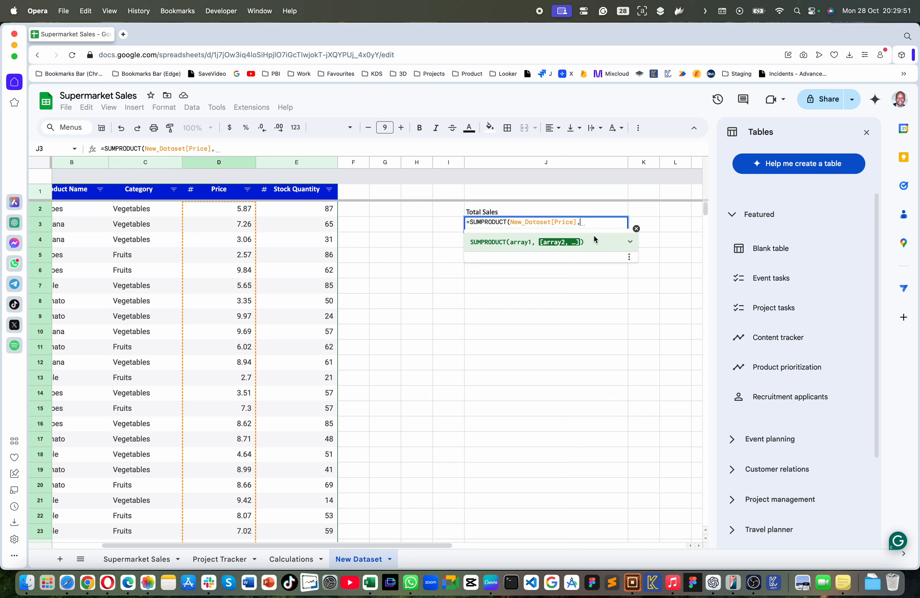
{"action": "type", "text": "new"}
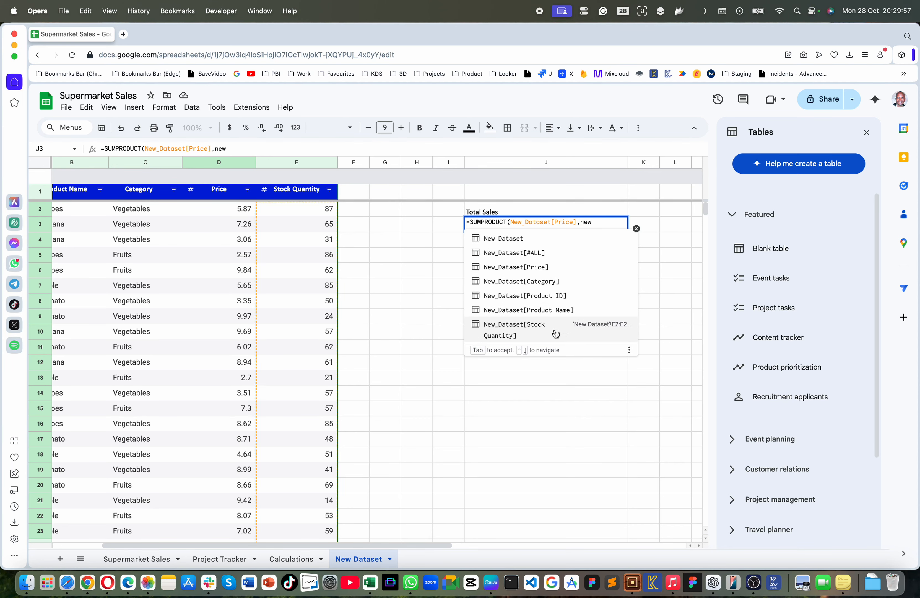
{"action": "left_click", "coordinate": [545, 329]}
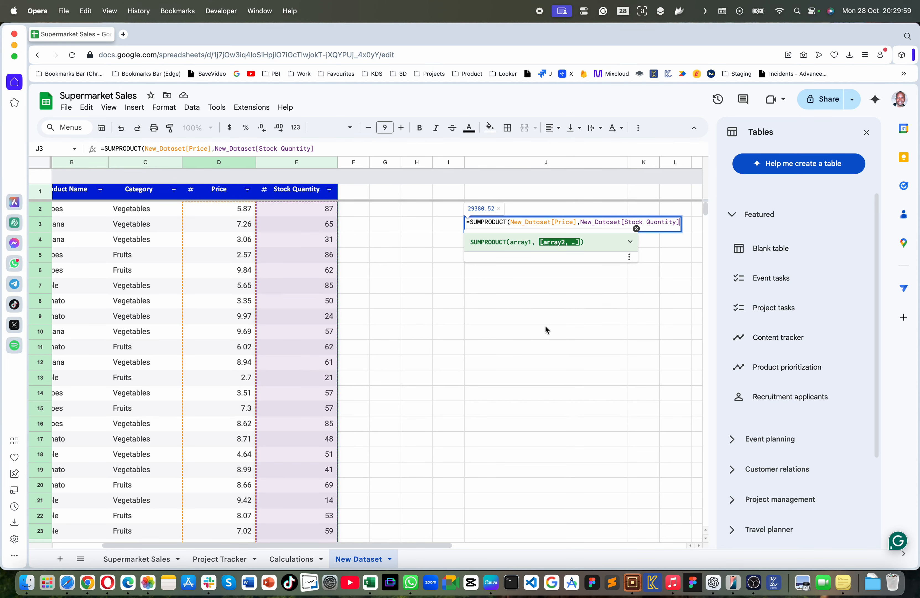
{"action": "key", "text": "Return"}
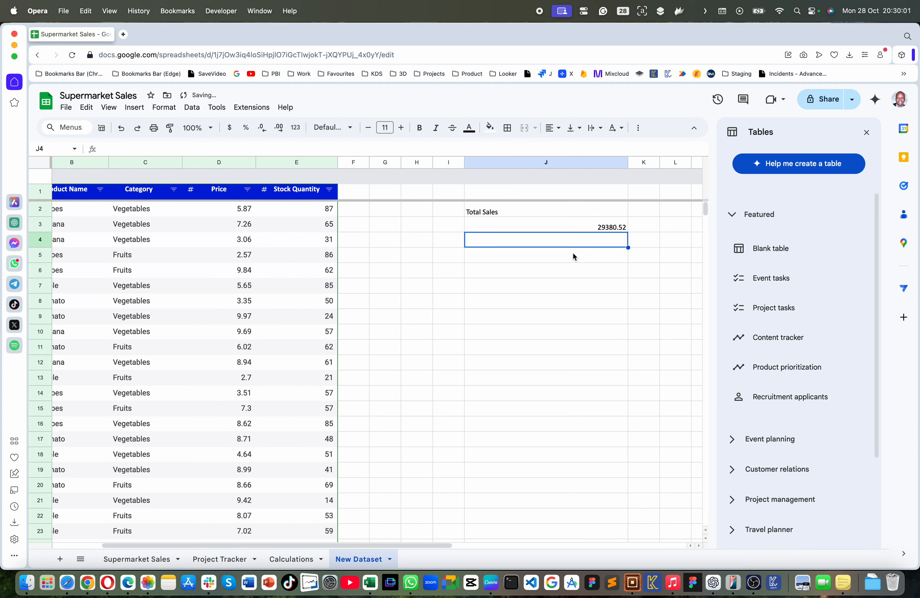
- Apply the Number format to the total sales result in J3
{"action": "left_click", "coordinate": [567, 223]}
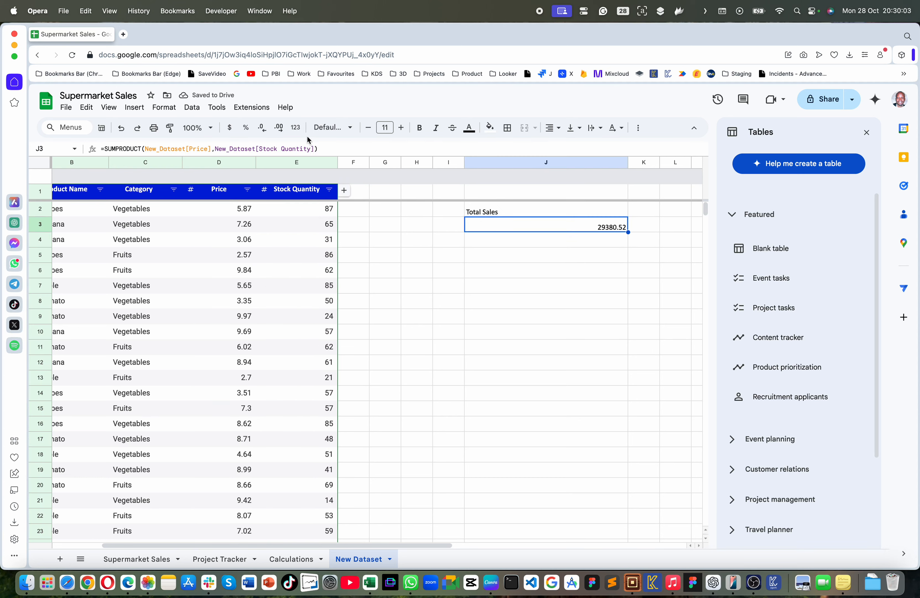
{"action": "left_click", "coordinate": [295, 128]}
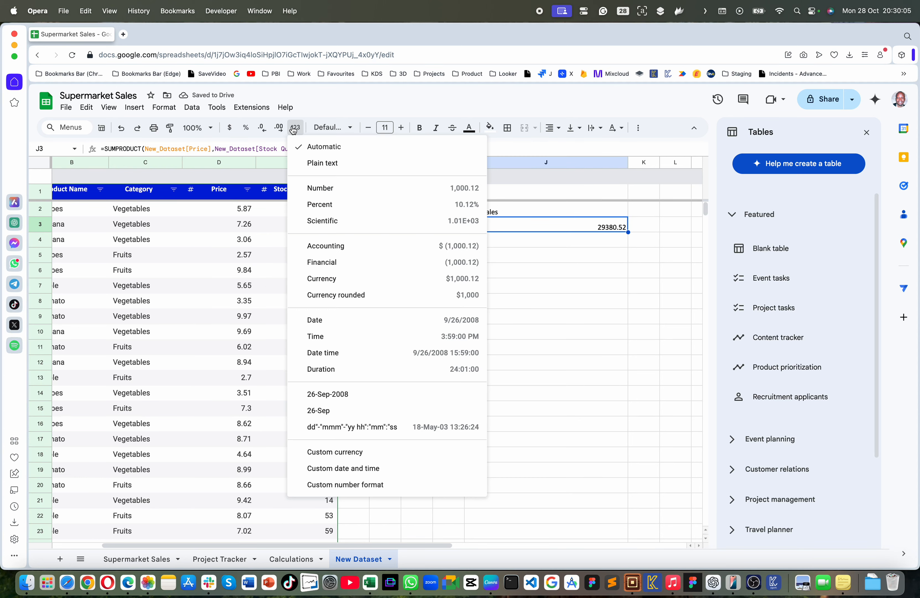
{"action": "left_click", "coordinate": [346, 188]}
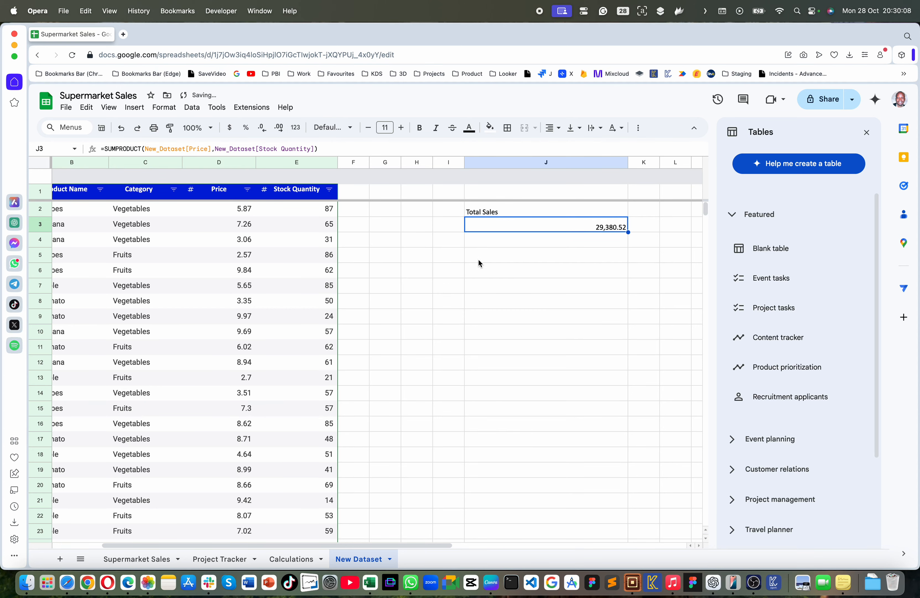
{"action": "left_click", "coordinate": [640, 268]}
- Review the Price and Stock Quantity columns and widen the empty column F directly beside the table
{"action": "scroll", "coordinate": [196, 259], "scroll_direction": "left", "scroll_amount": 3}
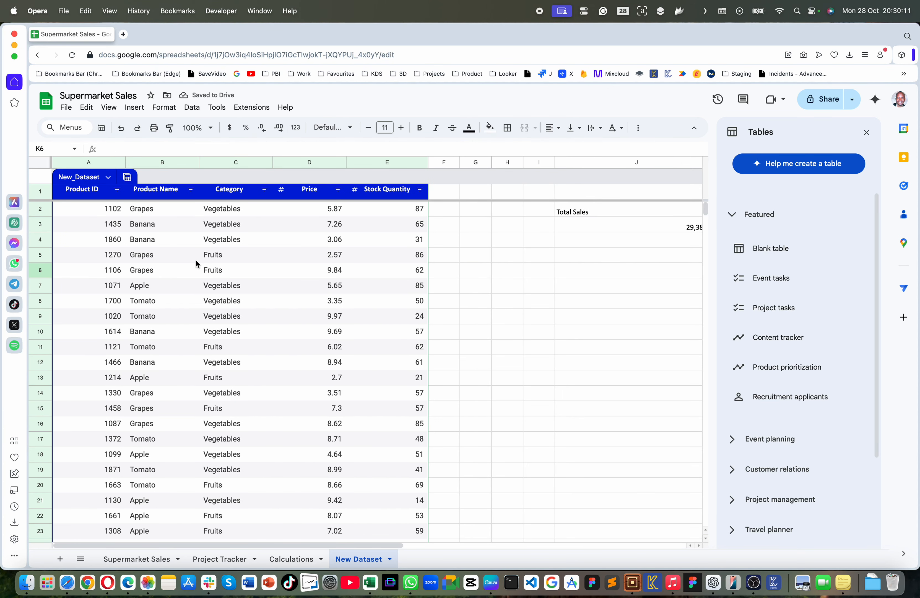
{"action": "left_click", "coordinate": [310, 163]}
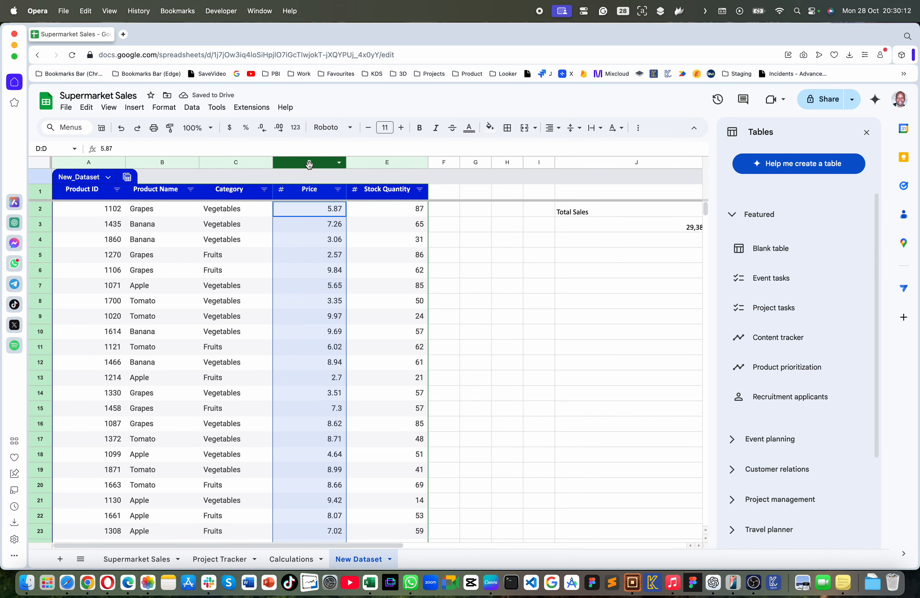
{"action": "left_click", "coordinate": [391, 163]}
{"action": "scroll", "coordinate": [429, 288], "scroll_direction": "right", "scroll_amount": 5}
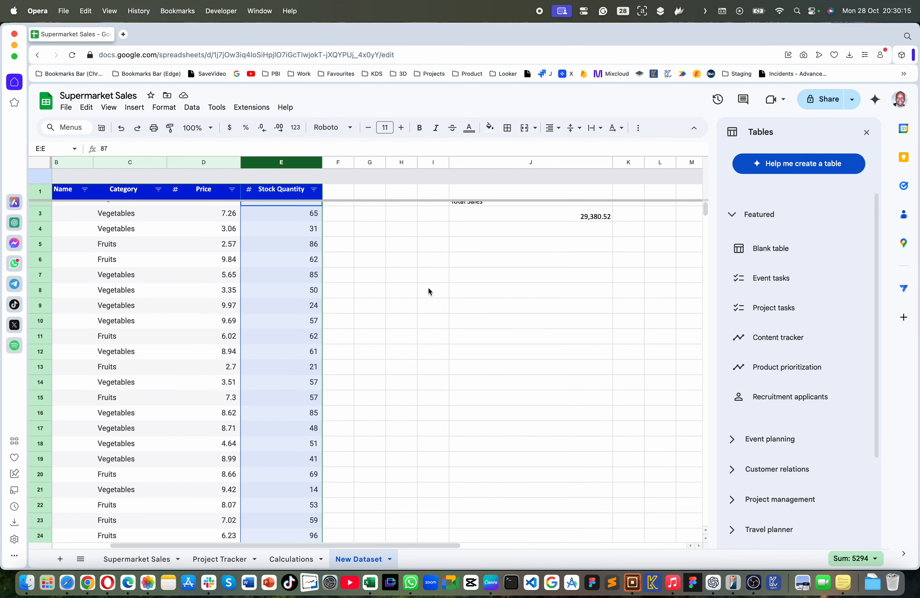
{"action": "scroll", "coordinate": [433, 302], "scroll_direction": "left", "scroll_amount": 3}
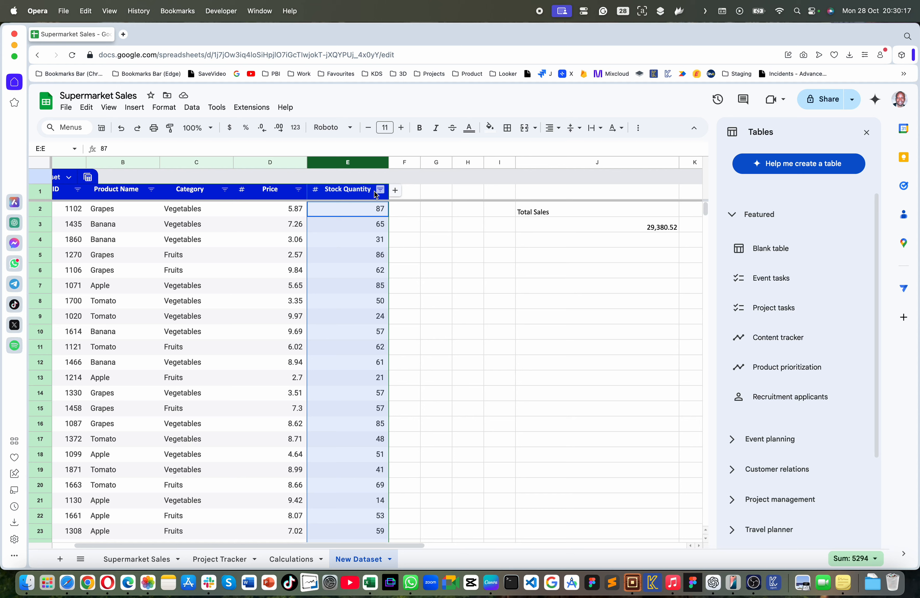
{"action": "left_click", "coordinate": [409, 213]}
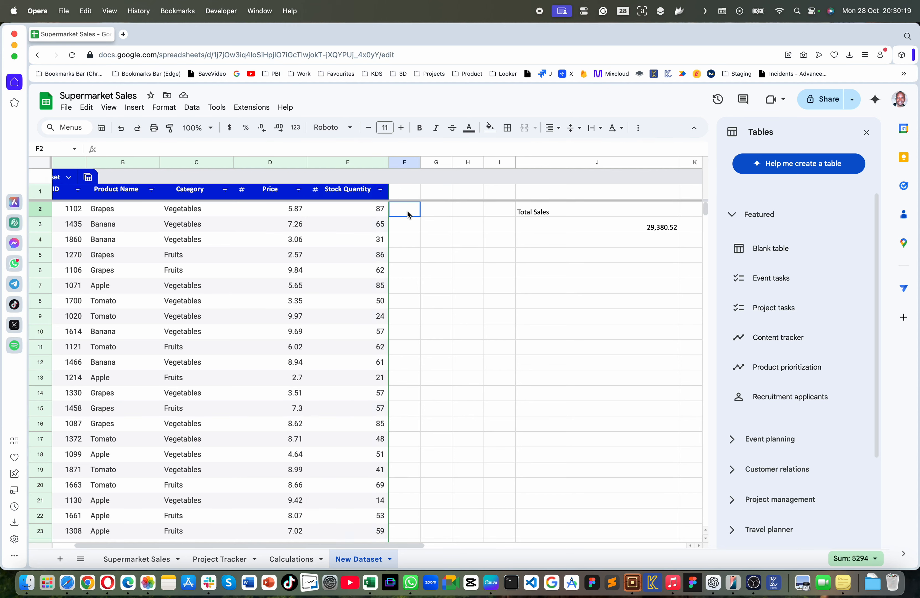
{"action": "left_click_drag", "start_coordinate": [422, 162], "coordinate": [453, 162]}
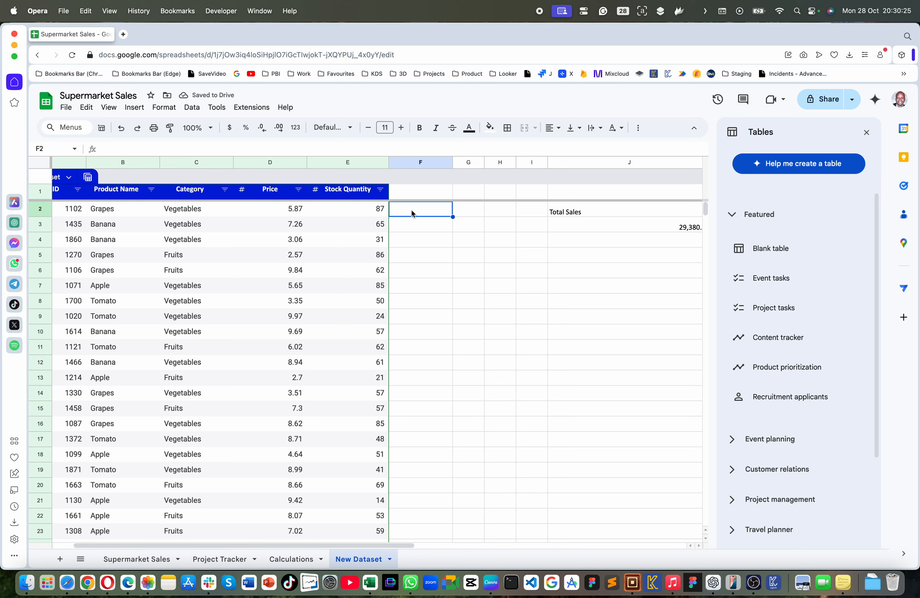
- Multiply price by stock quantity with =D2*E2 in F2 and accept the suggested autofill for the remaining rows
{"action": "type", "text": "=D2"}
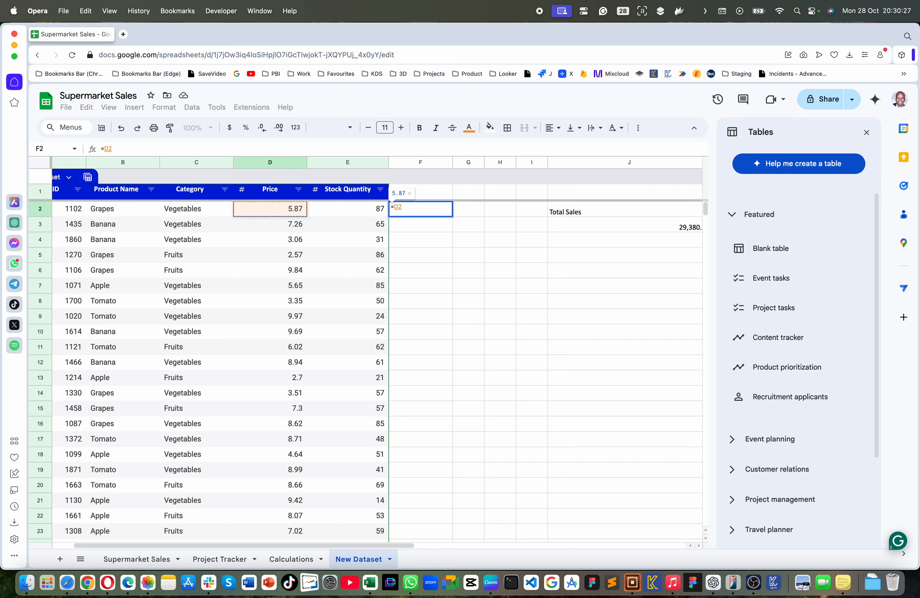
{"action": "type", "text": "*E2"}
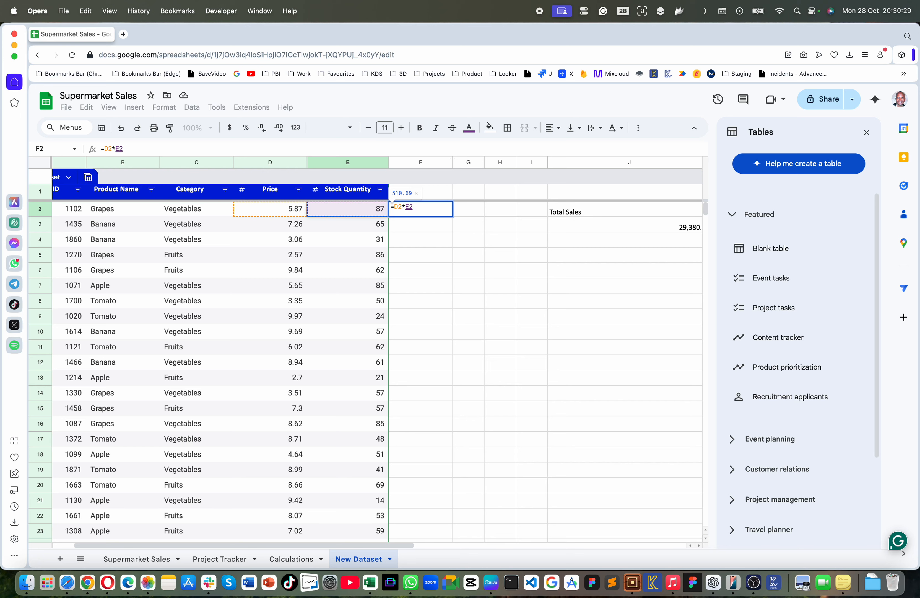
{"action": "key", "text": "Return"}
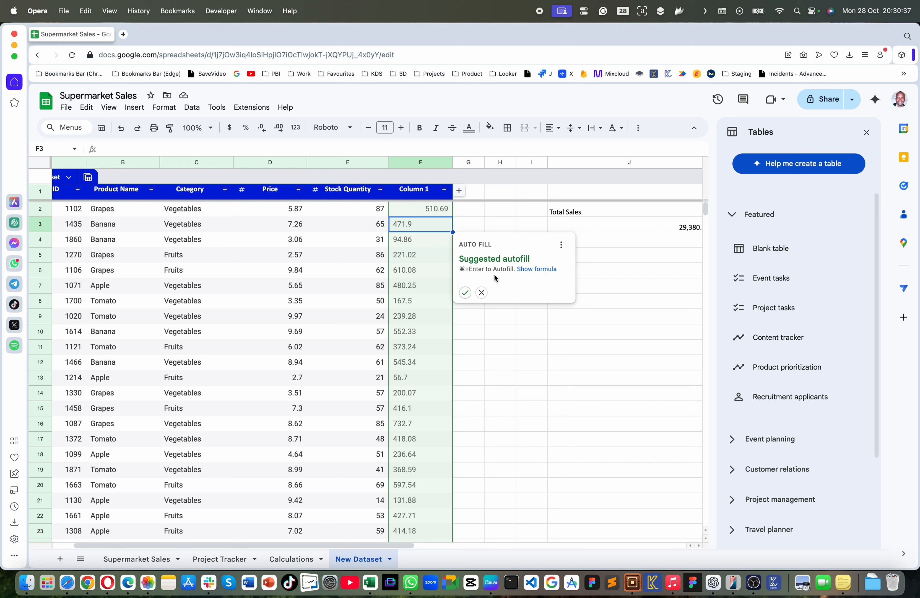
{"action": "left_click", "coordinate": [466, 293]}
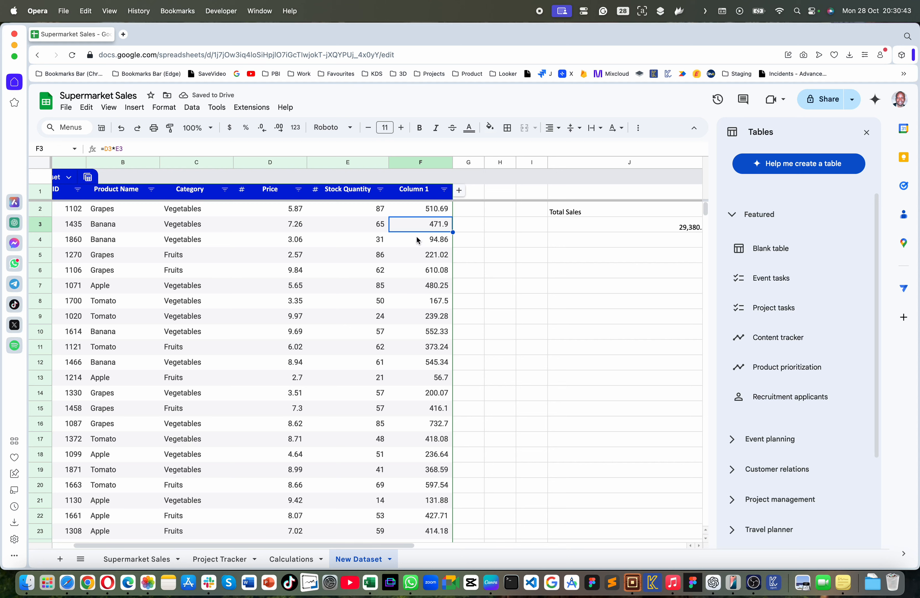
- Rename the header of the new calculated table column as Revenue
{"action": "left_click", "coordinate": [408, 190]}
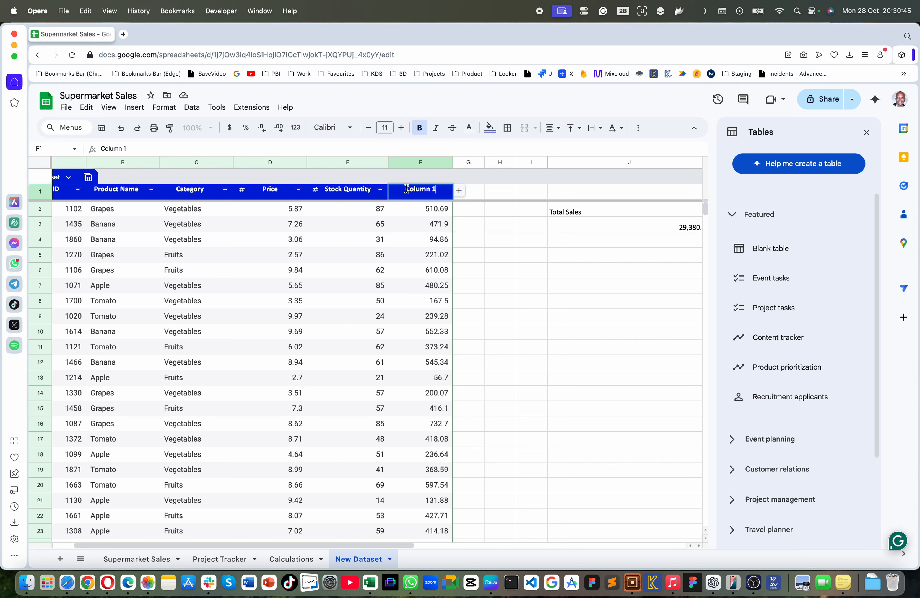
{"action": "triple_click", "coordinate": [406, 189]}
{"action": "type", "text": "Revenue"}
{"action": "key", "text": "Return"}
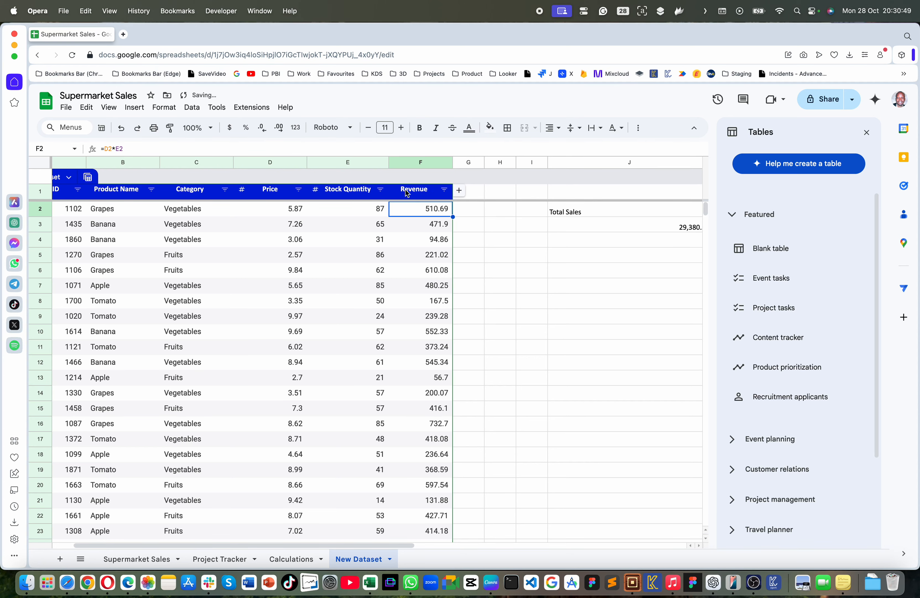
- Total the Revenue column in J5 with =SUM(New_Dataset[Revenue])
{"action": "scroll", "coordinate": [437, 273], "scroll_direction": "right", "scroll_amount": 3}
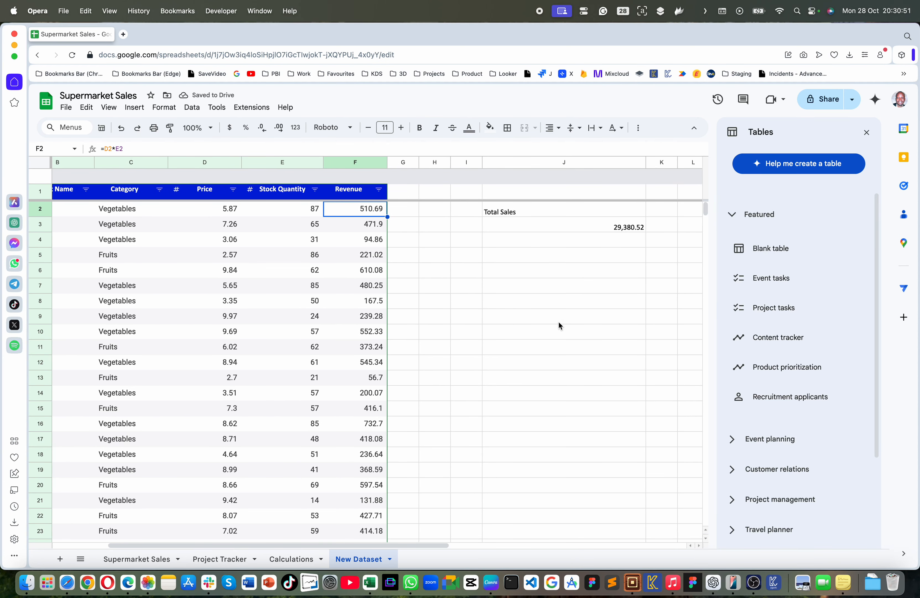
{"action": "left_click", "coordinate": [530, 256]}
{"action": "type", "text": "="}
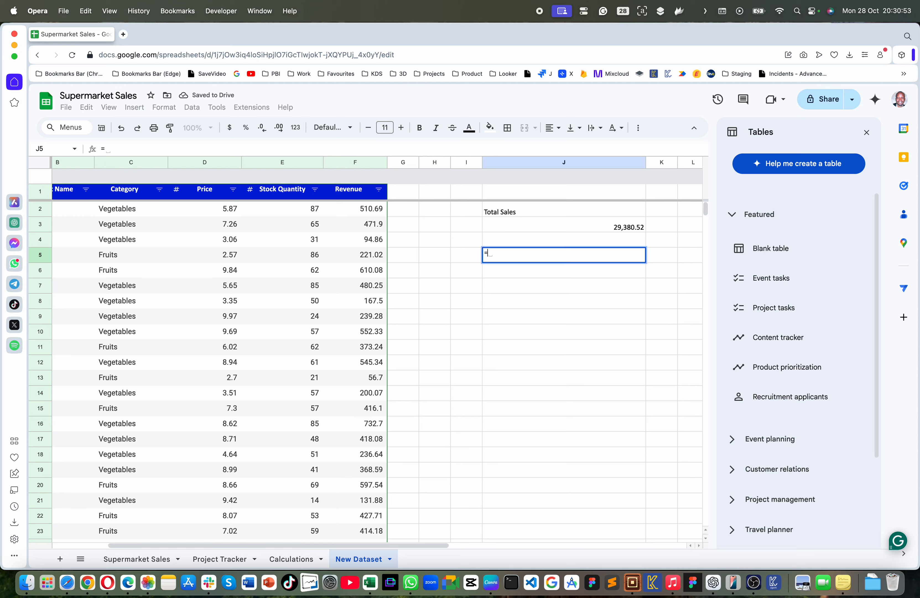
{"action": "type", "text": "sum"}
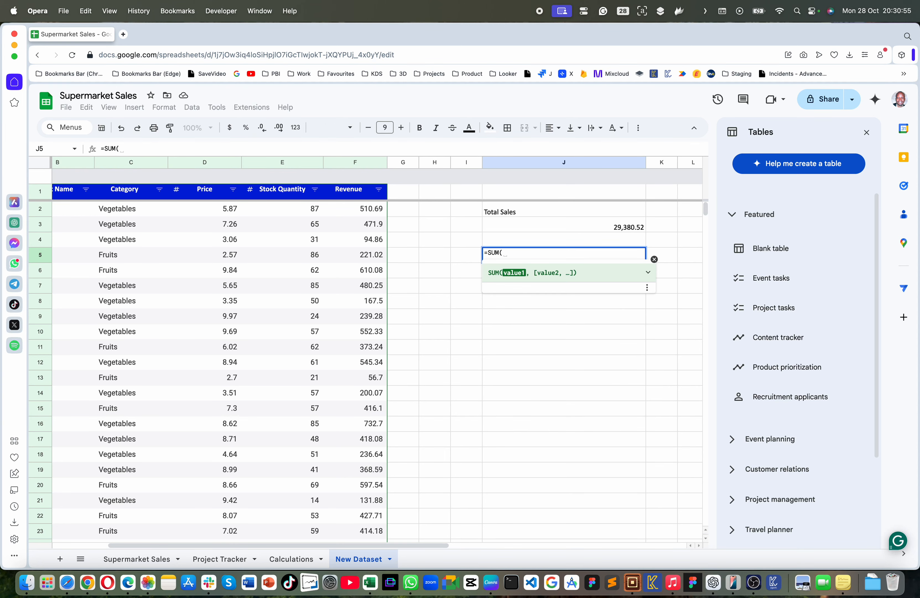
{"action": "type", "text": "reve"}
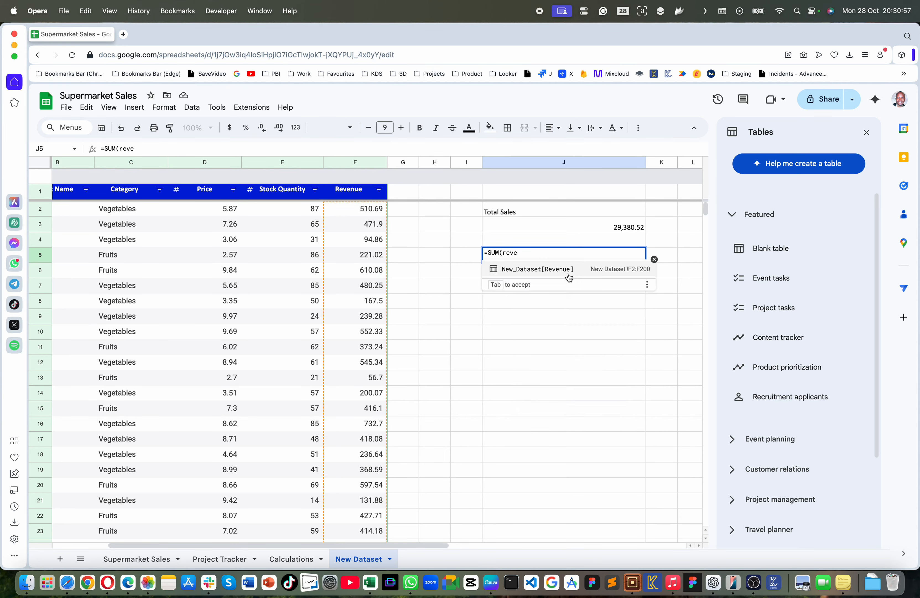
{"action": "left_click", "coordinate": [564, 276]}
{"action": "key", "text": "Return"}
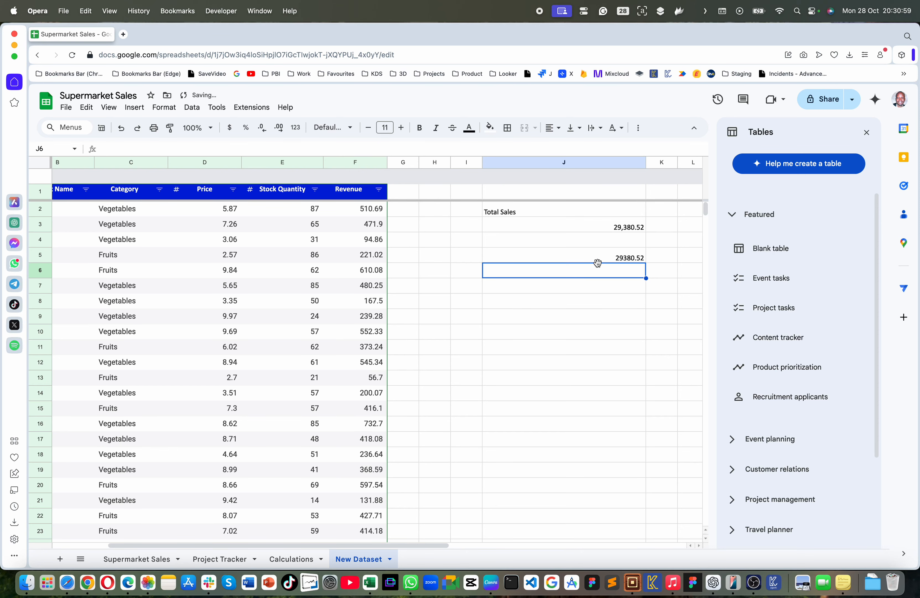
- Compare the total sales results in J3 and J5 with the selection sum of the Revenue column
{"action": "left_click", "coordinate": [614, 256]}
{"action": "left_click", "coordinate": [628, 230]}
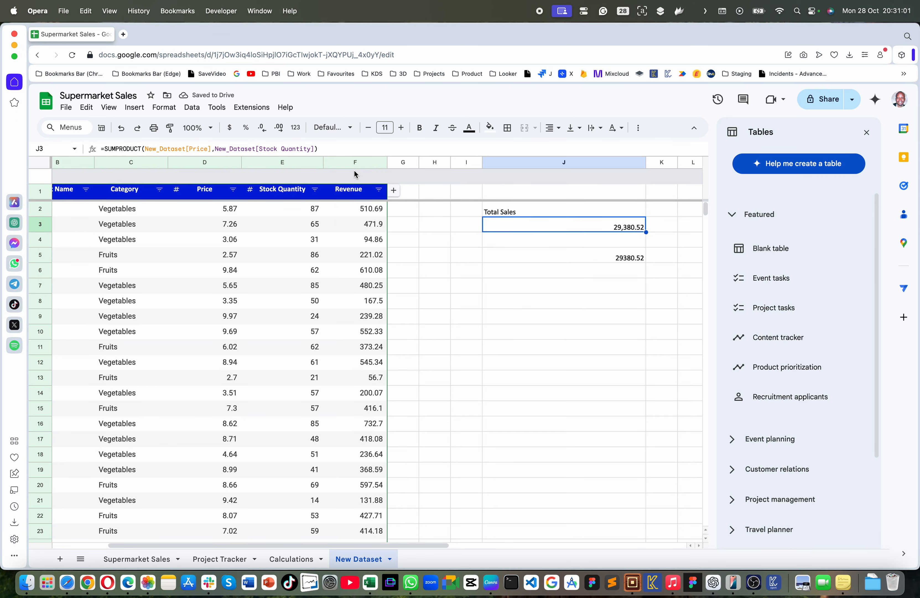
{"action": "left_click", "coordinate": [350, 162]}
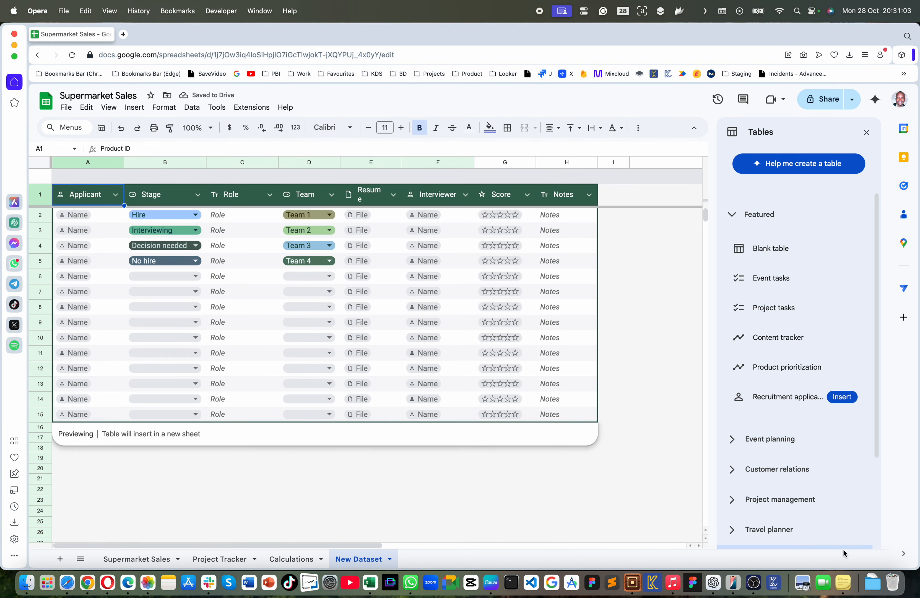
{"action": "left_click", "coordinate": [460, 167]}
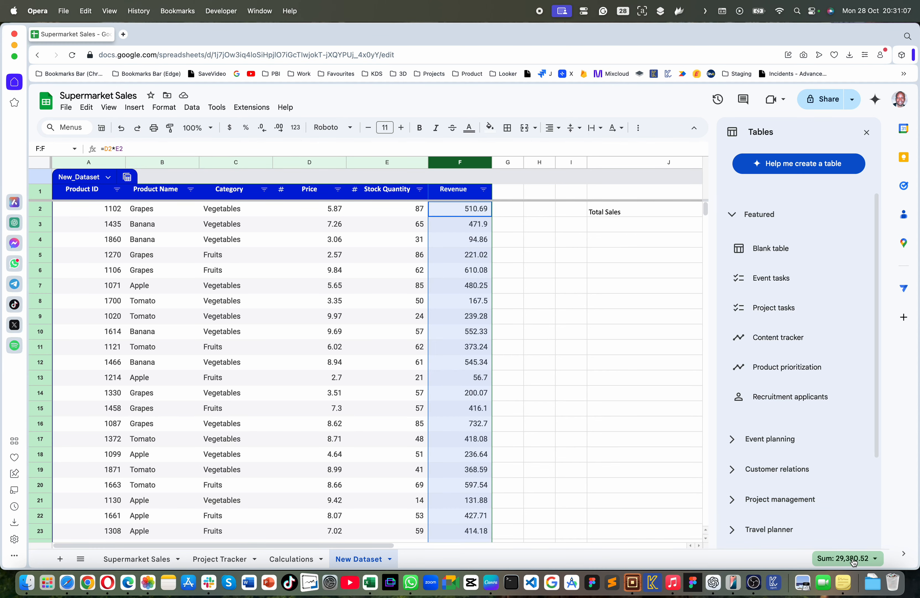
{"action": "left_click", "coordinate": [645, 294]}
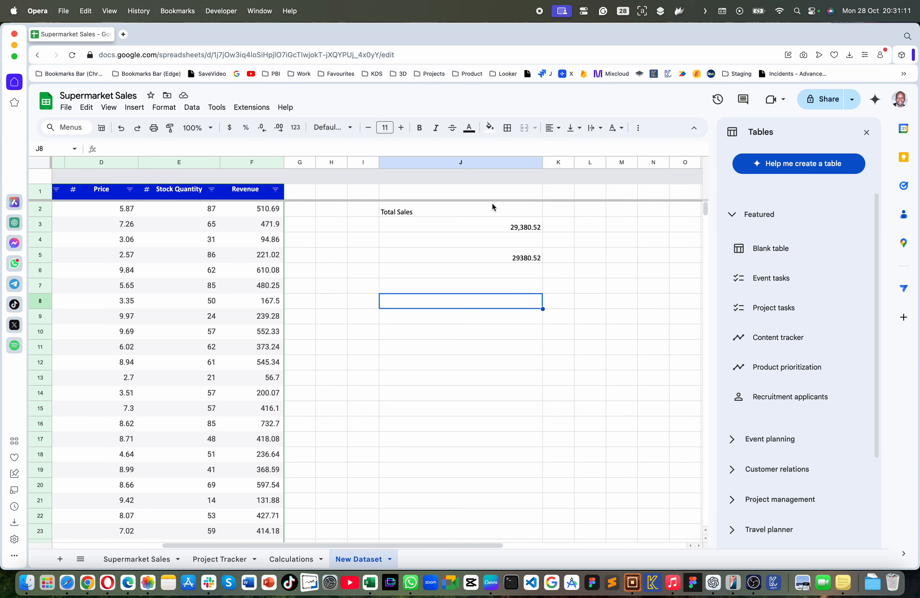
{"action": "left_click_drag", "start_coordinate": [492, 207], "coordinate": [514, 252]}
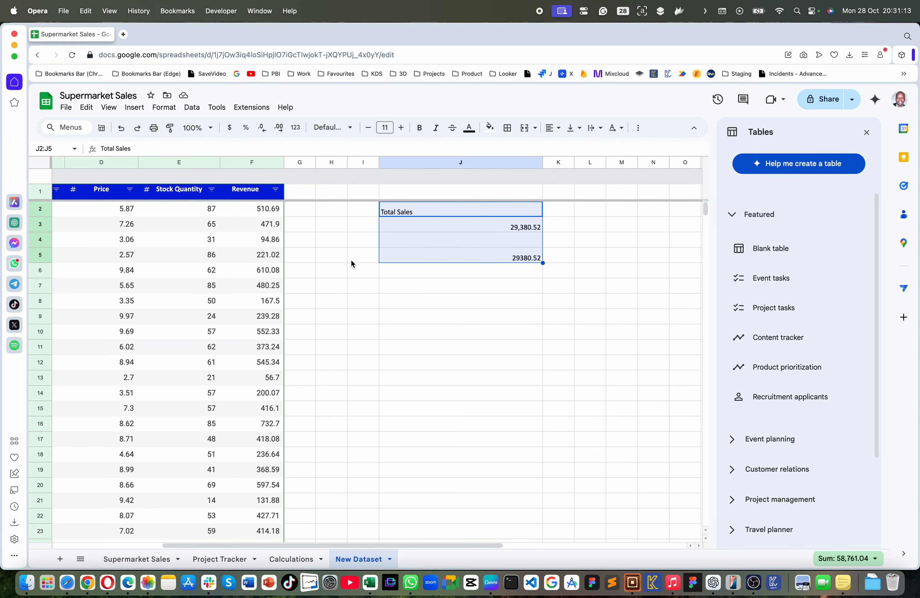
{"action": "scroll", "coordinate": [335, 279], "scroll_direction": "left", "scroll_amount": 2}
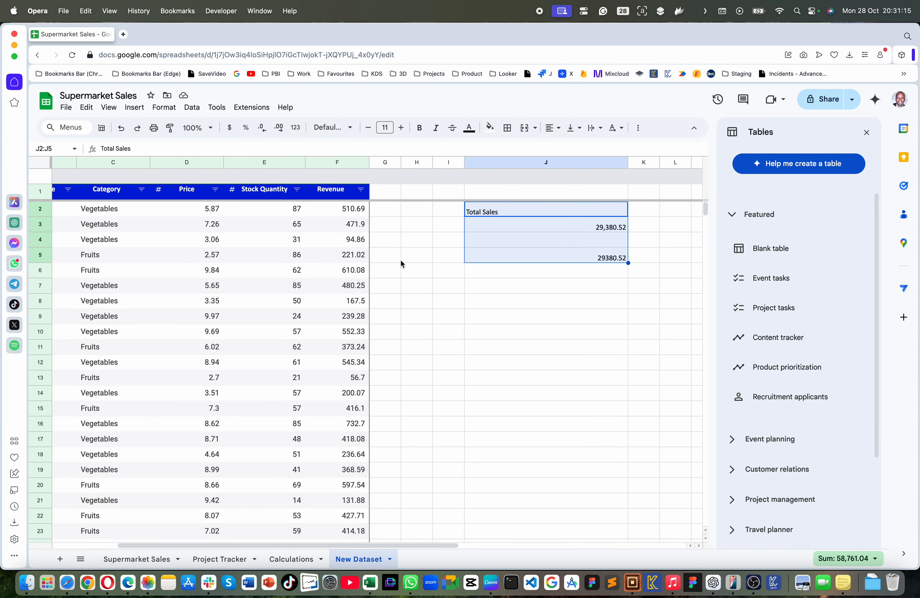
- Enter =5%*New_Dataset[Revenue] in J7 to calculate 5% of revenue
{"action": "left_click", "coordinate": [499, 290]}
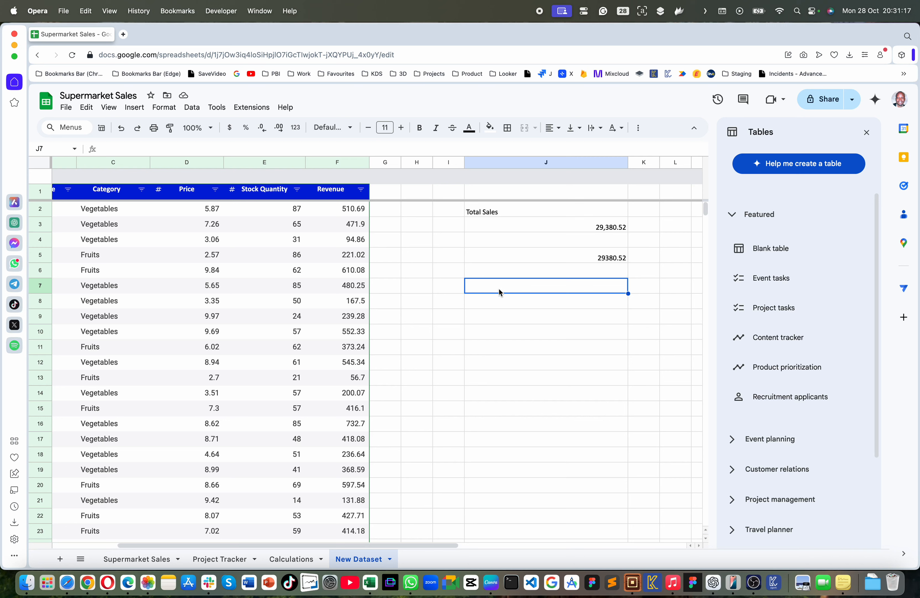
{"action": "left_click", "coordinate": [452, 288]}
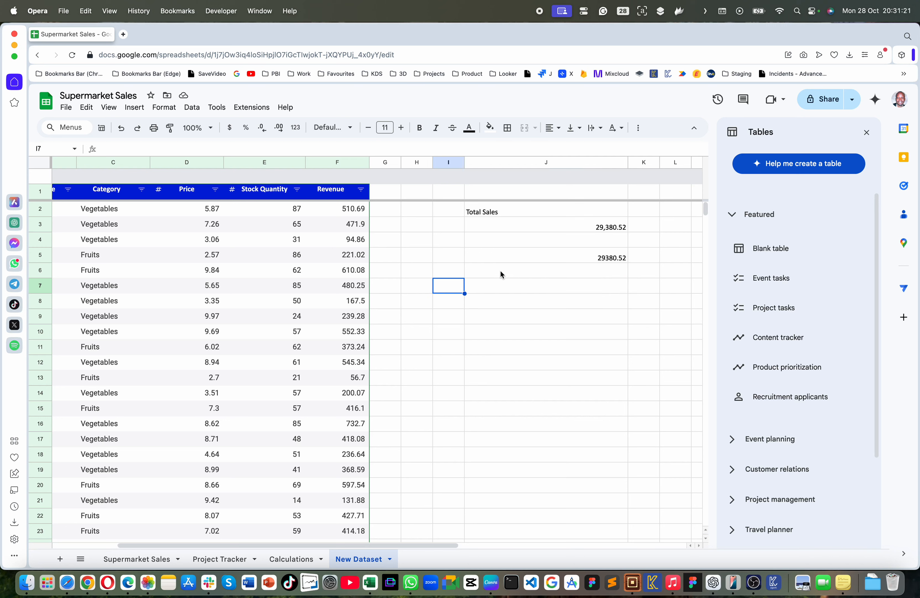
{"action": "left_click", "coordinate": [531, 288]}
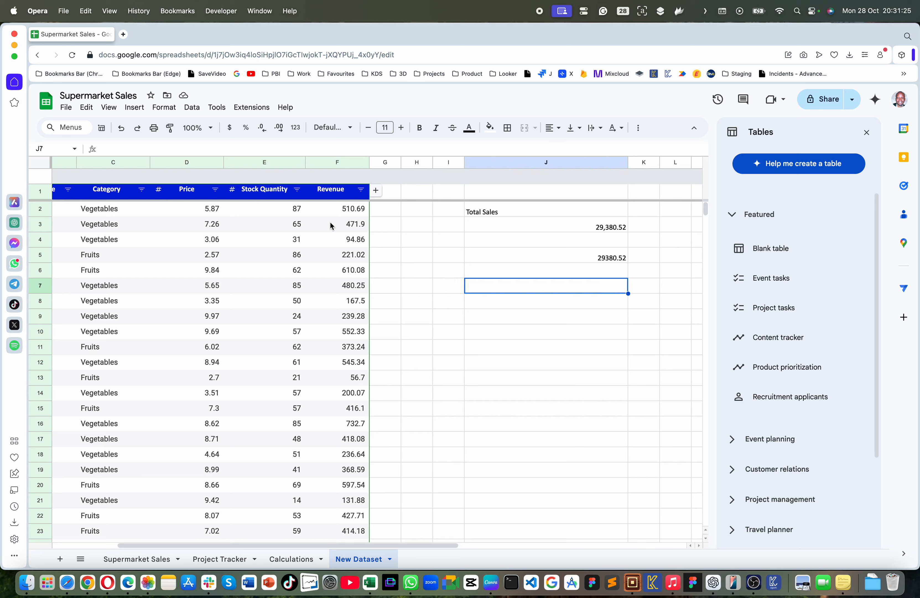
{"action": "type", "text": "="}
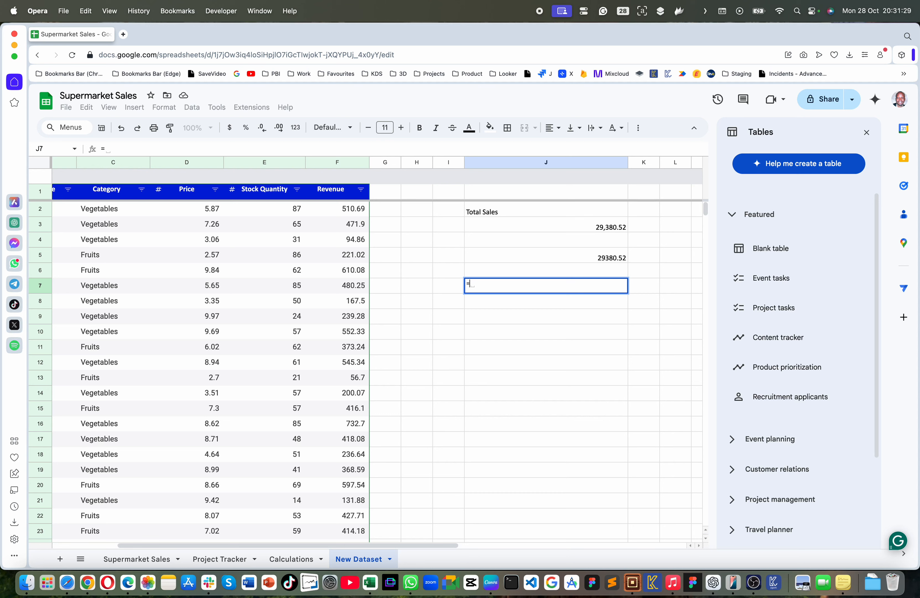
{"action": "type", "text": "5%*reve"}
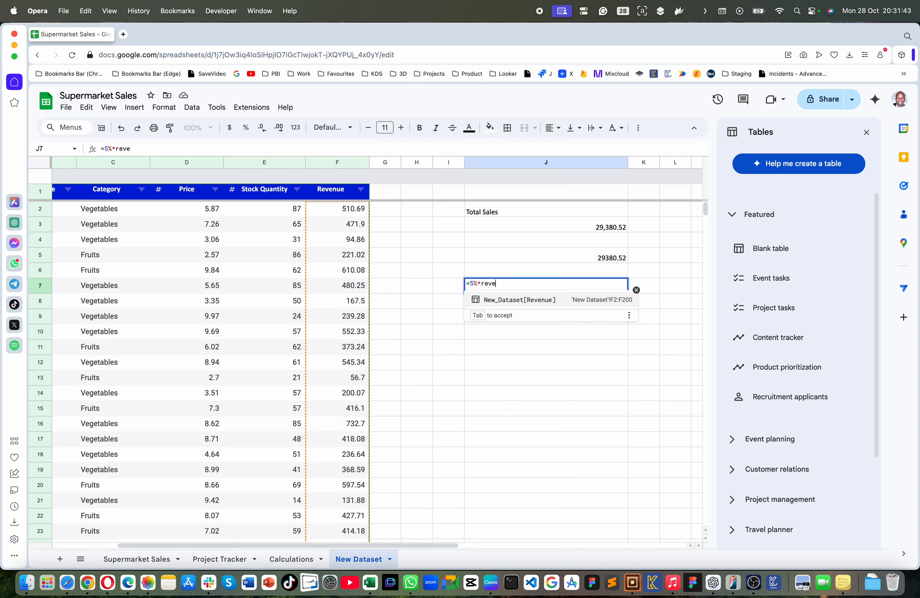
{"action": "key", "text": "Tab"}
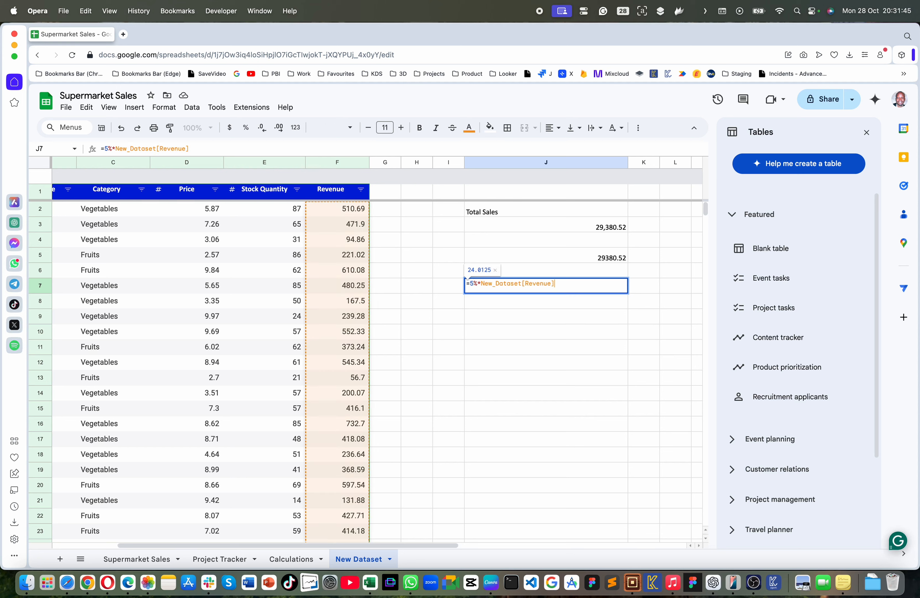
{"action": "key", "text": "Return"}
{"action": "left_click", "coordinate": [613, 288]}
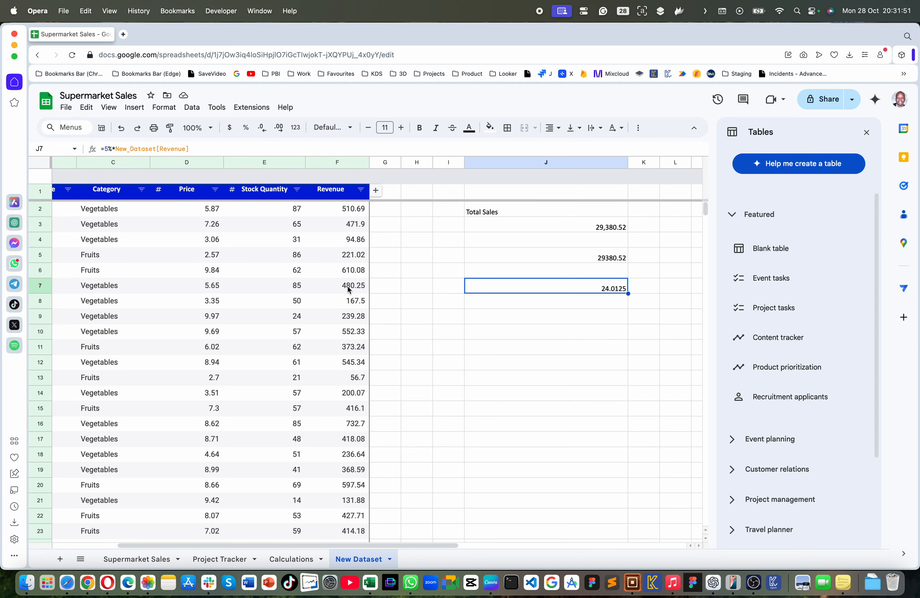
- Review the values in the Category column across the table's rows
{"action": "scroll", "coordinate": [348, 287], "scroll_direction": "down", "scroll_amount": 10}
{"action": "scroll", "coordinate": [348, 288], "scroll_direction": "left", "scroll_amount": 3}
{"action": "scroll", "coordinate": [348, 287], "scroll_direction": "up", "scroll_amount": 10}
{"action": "scroll", "coordinate": [347, 287], "scroll_direction": "left", "scroll_amount": 2}
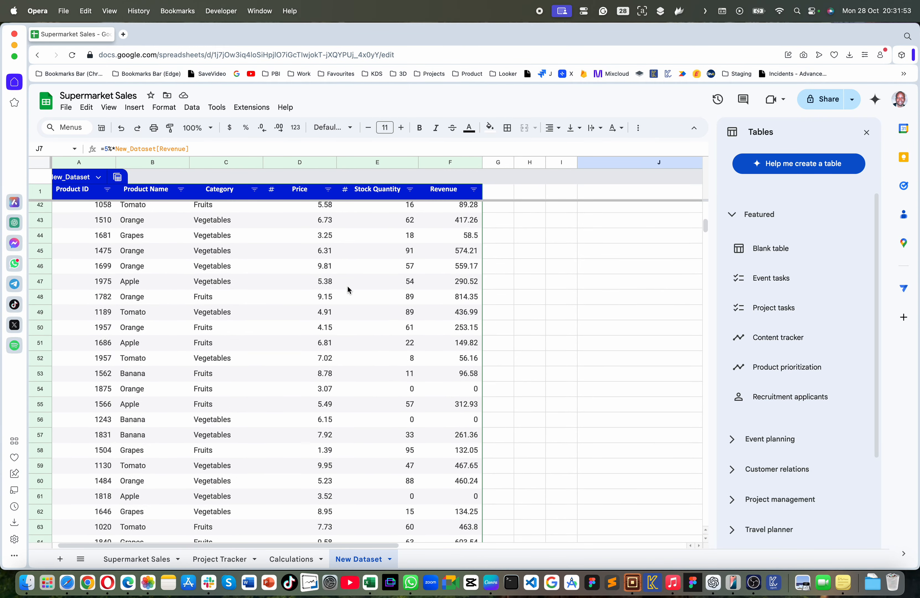
{"action": "left_click_drag", "start_coordinate": [210, 209], "coordinate": [227, 377]}
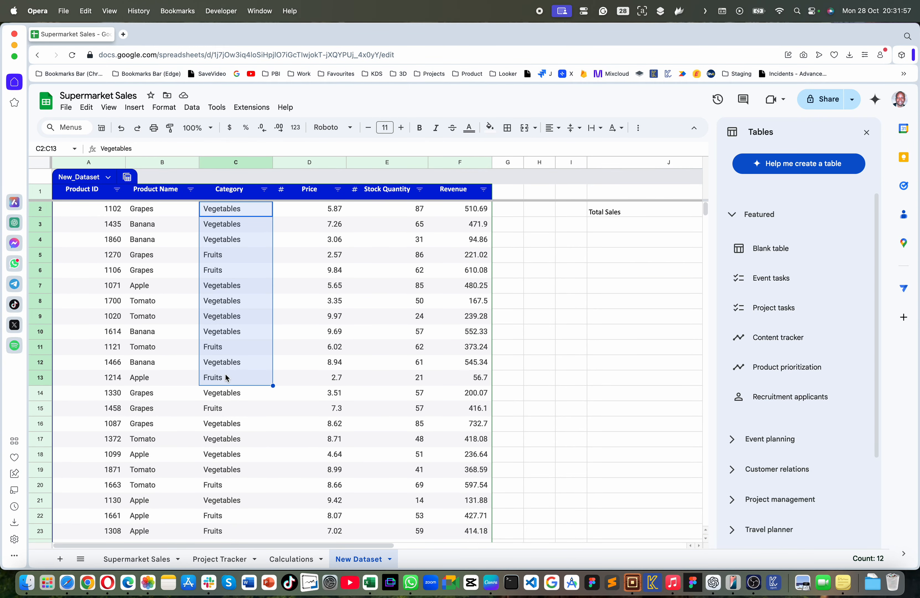
{"action": "scroll", "coordinate": [212, 386], "scroll_direction": "down", "scroll_amount": 5}
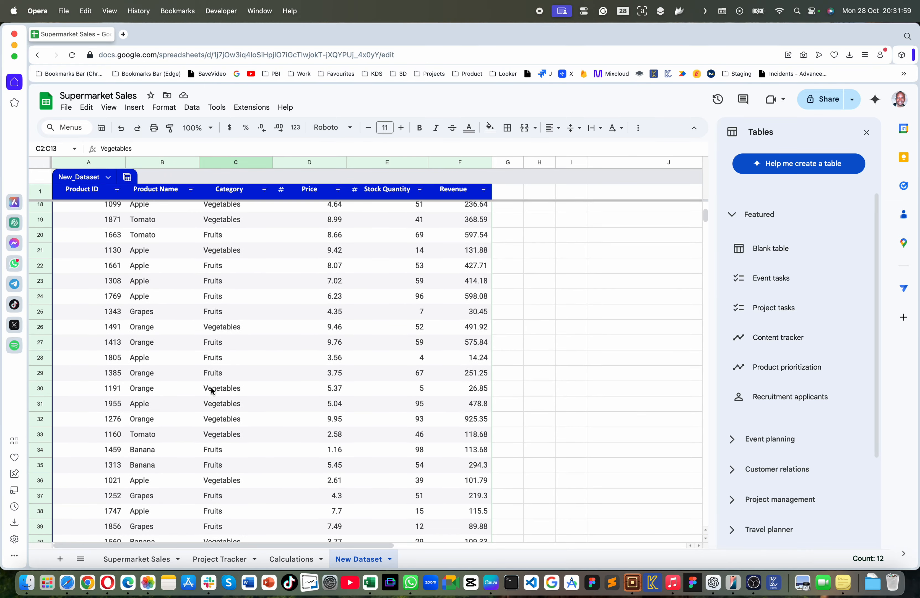
{"action": "left_click", "coordinate": [222, 342]}
{"action": "scroll", "coordinate": [223, 341], "scroll_direction": "down", "scroll_amount": 15}
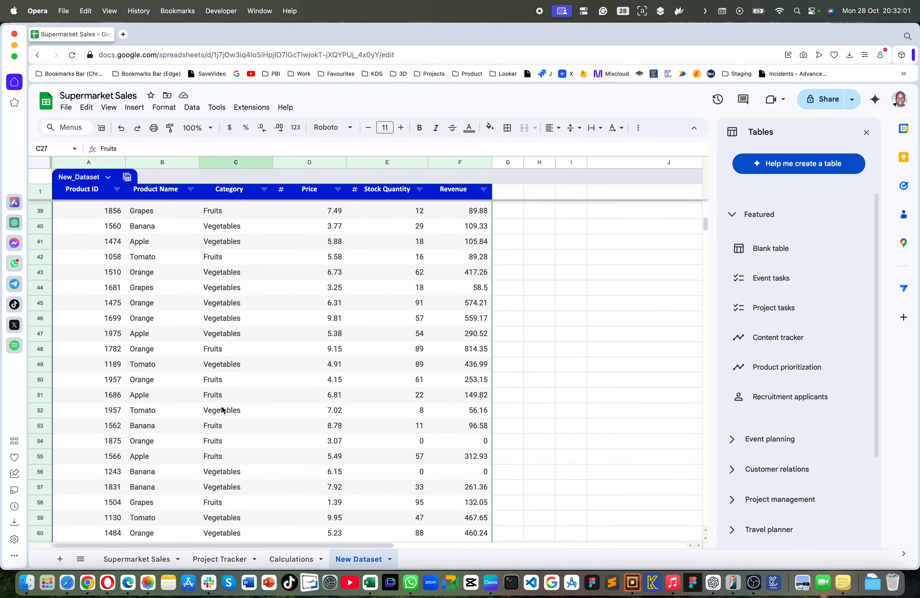
{"action": "scroll", "coordinate": [222, 405], "scroll_direction": "up", "scroll_amount": 20}
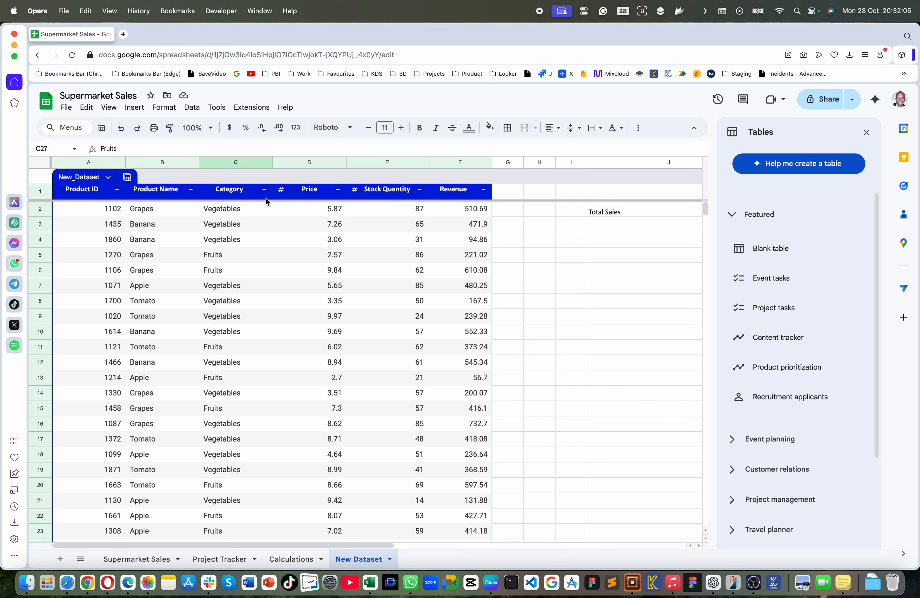
- Change the Category column type to Dropdown
{"action": "left_click", "coordinate": [264, 190]}
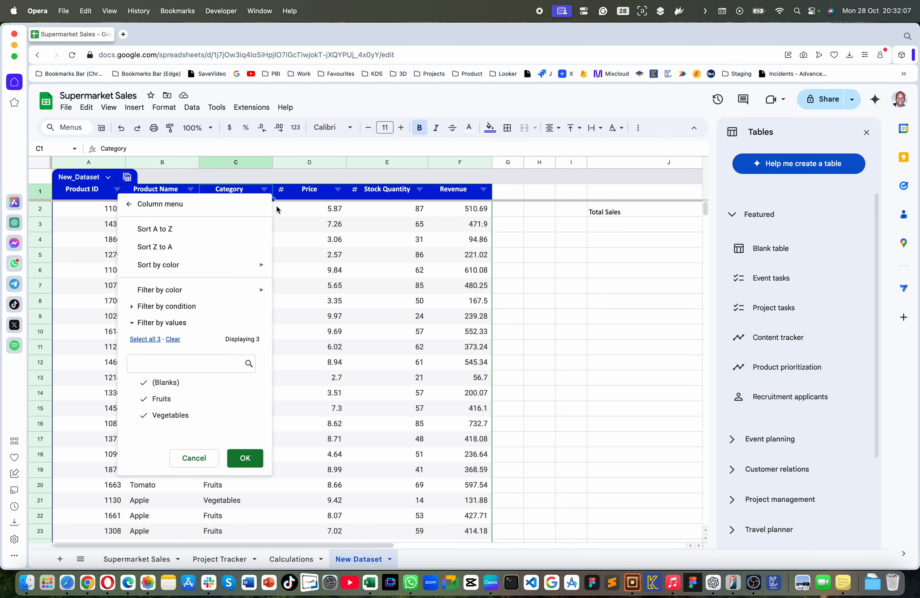
{"action": "left_click", "coordinate": [181, 205]}
{"action": "mouse_move", "coordinate": [301, 216]}
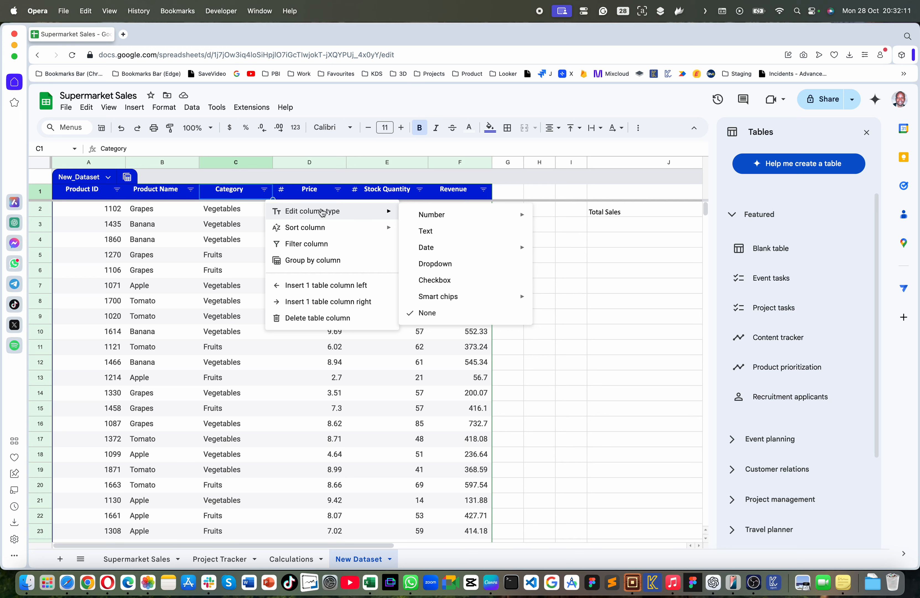
{"action": "left_click", "coordinate": [434, 265]}
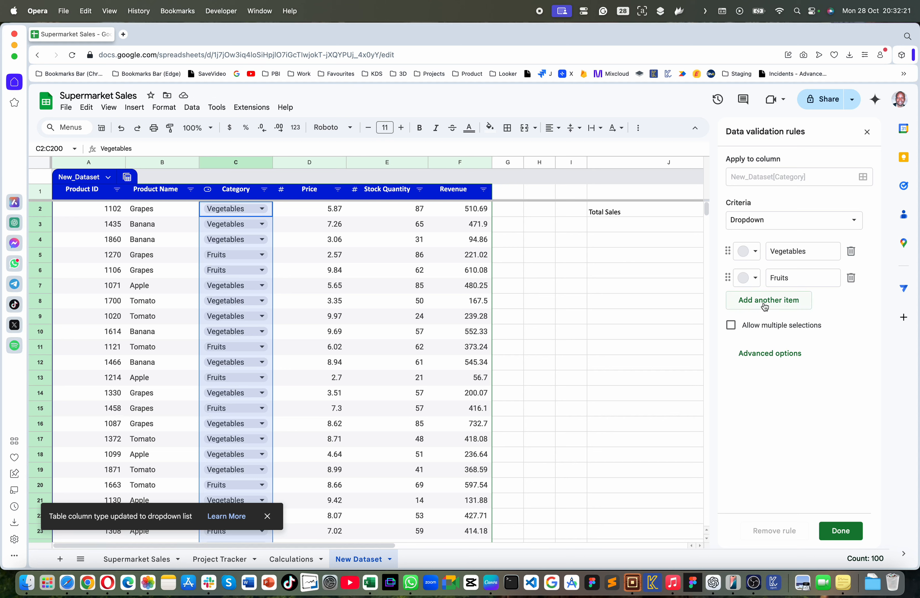
- Color the Vegetables dropdown item light red and the Fruits item light green, and apply the validation rule
{"action": "left_click", "coordinate": [757, 252]}
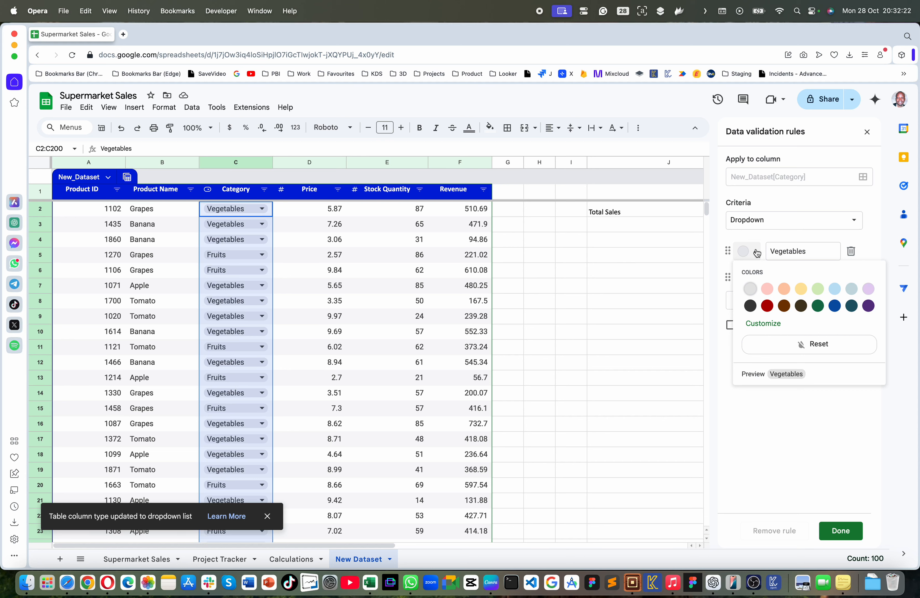
{"action": "left_click", "coordinate": [768, 292]}
{"action": "left_click", "coordinate": [753, 278]}
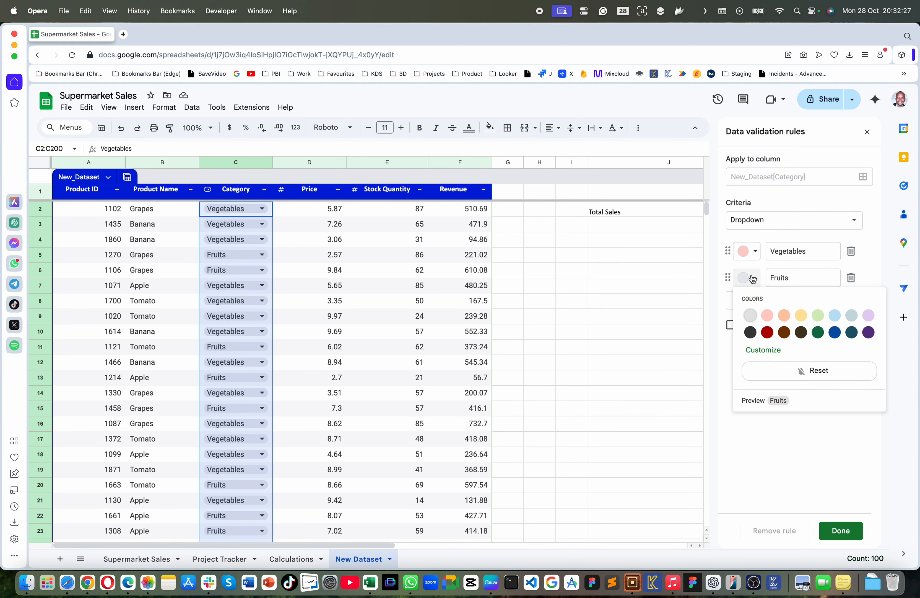
{"action": "left_click", "coordinate": [820, 317]}
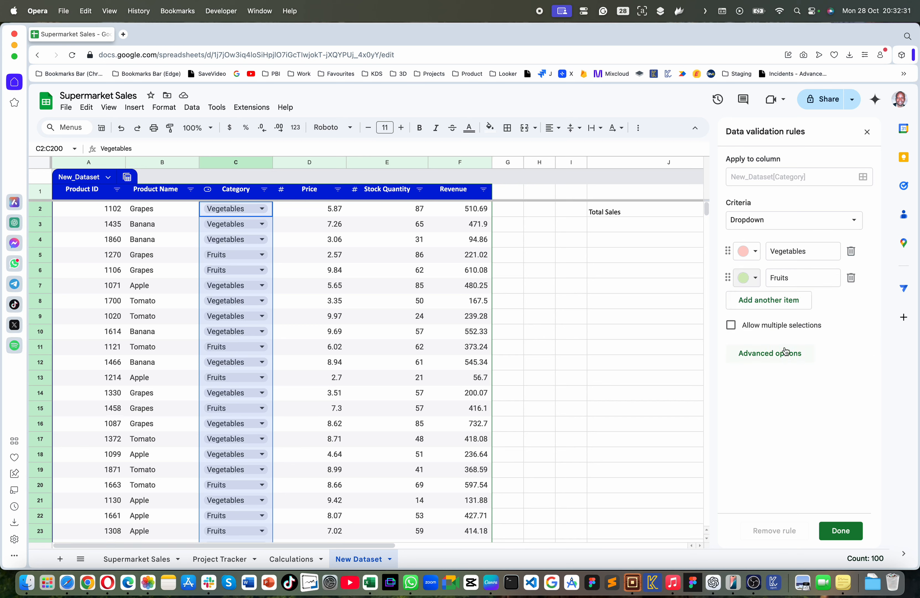
{"action": "left_click", "coordinate": [837, 527]}
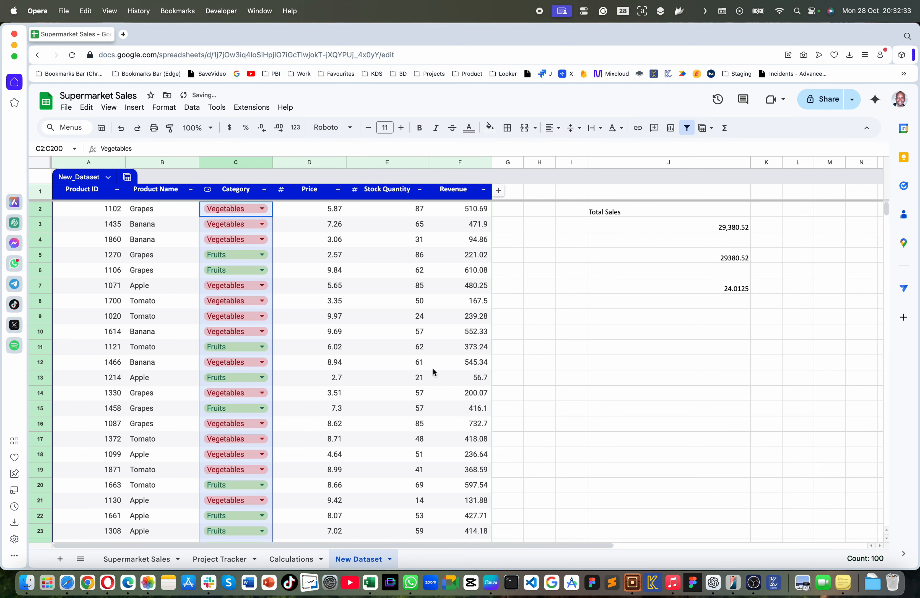
- Widen the Category column slightly and choose Vegetables as the category in the first blank row, C102
{"action": "left_click_drag", "start_coordinate": [273, 162], "coordinate": [290, 161]}
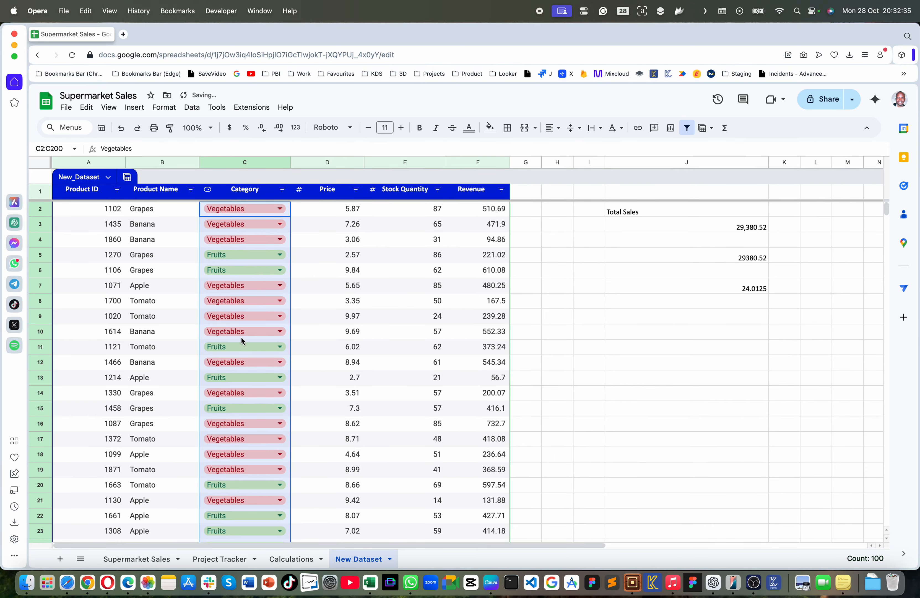
{"action": "scroll", "coordinate": [242, 338], "scroll_direction": "down", "scroll_amount": 15}
{"action": "scroll", "coordinate": [242, 337], "scroll_direction": "down", "scroll_amount": 20}
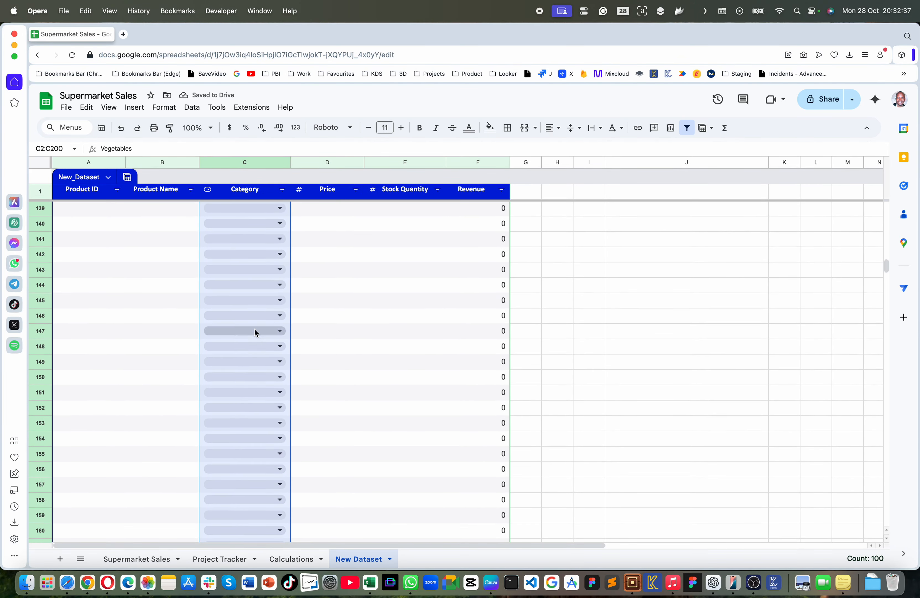
{"action": "scroll", "coordinate": [278, 341], "scroll_direction": "up", "scroll_amount": 13}
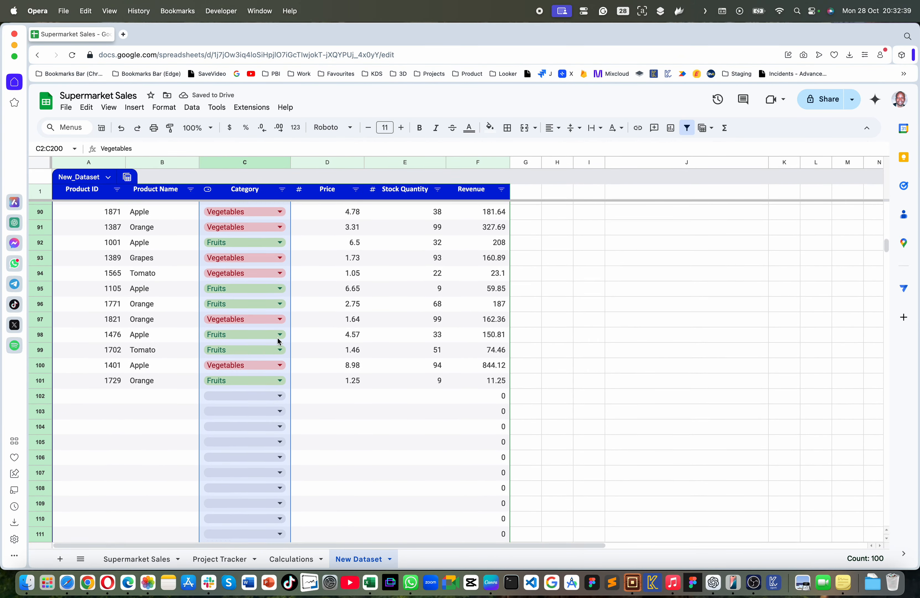
{"action": "scroll", "coordinate": [279, 341], "scroll_direction": "down", "scroll_amount": 1}
{"action": "left_click", "coordinate": [274, 313]}
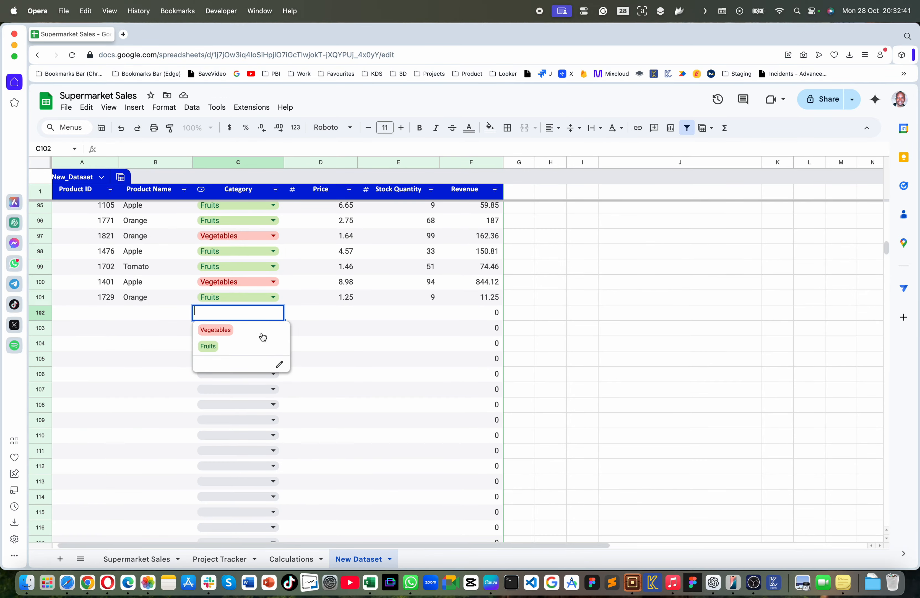
{"action": "left_click", "coordinate": [215, 330]}
{"action": "scroll", "coordinate": [257, 357], "scroll_direction": "up", "scroll_amount": 8}
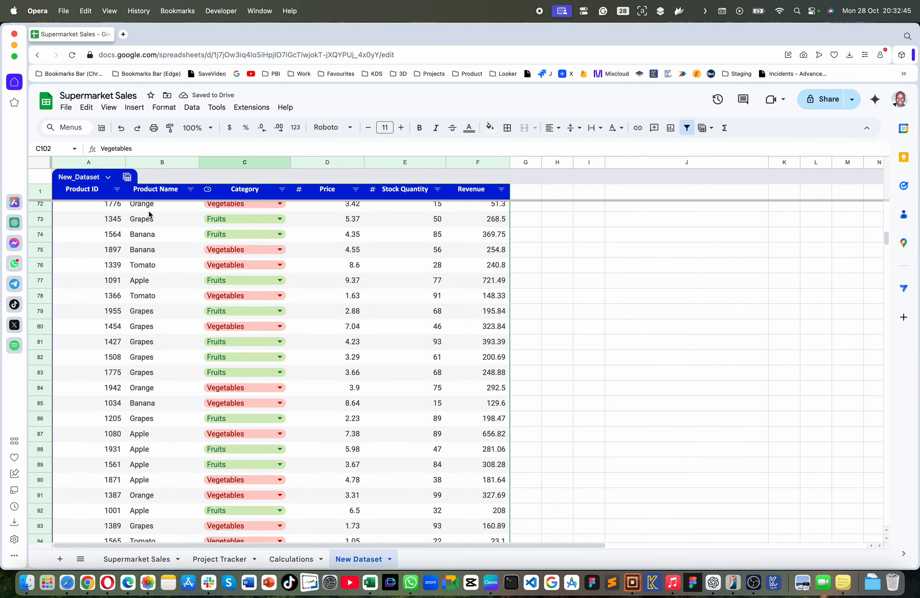
- Change the Product Name column type to Dropdown
{"action": "scroll", "coordinate": [163, 212], "scroll_direction": "up", "scroll_amount": 20}
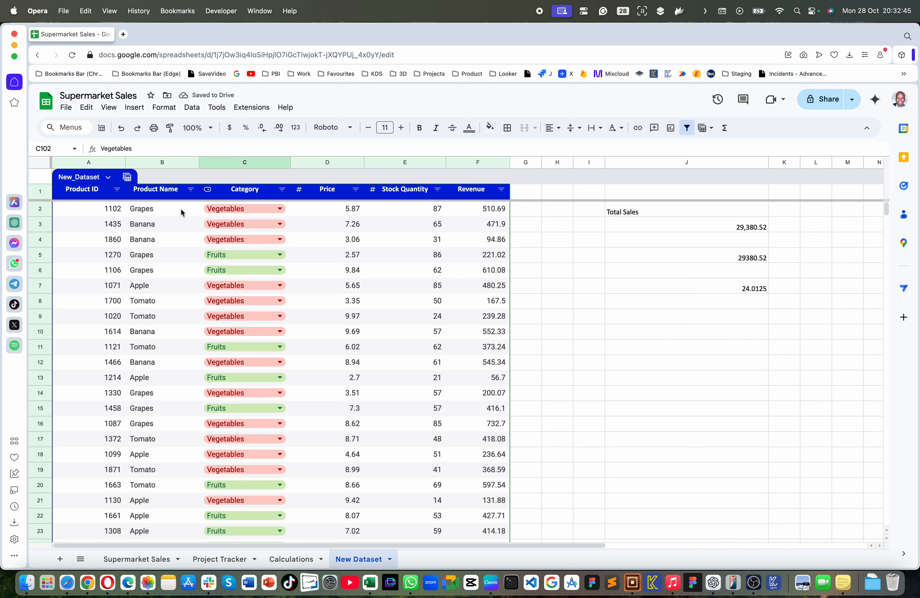
{"action": "left_click", "coordinate": [191, 189]}
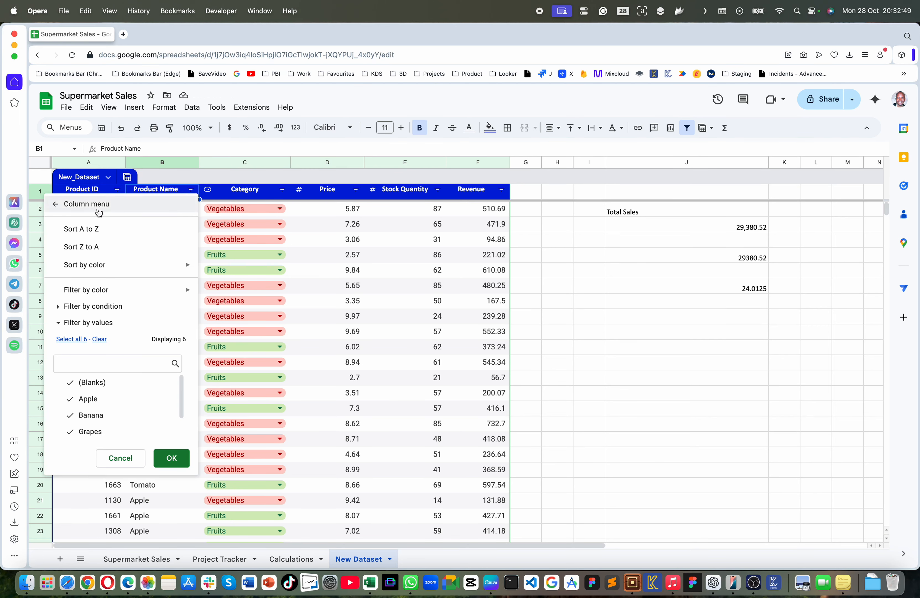
{"action": "left_click", "coordinate": [85, 209]}
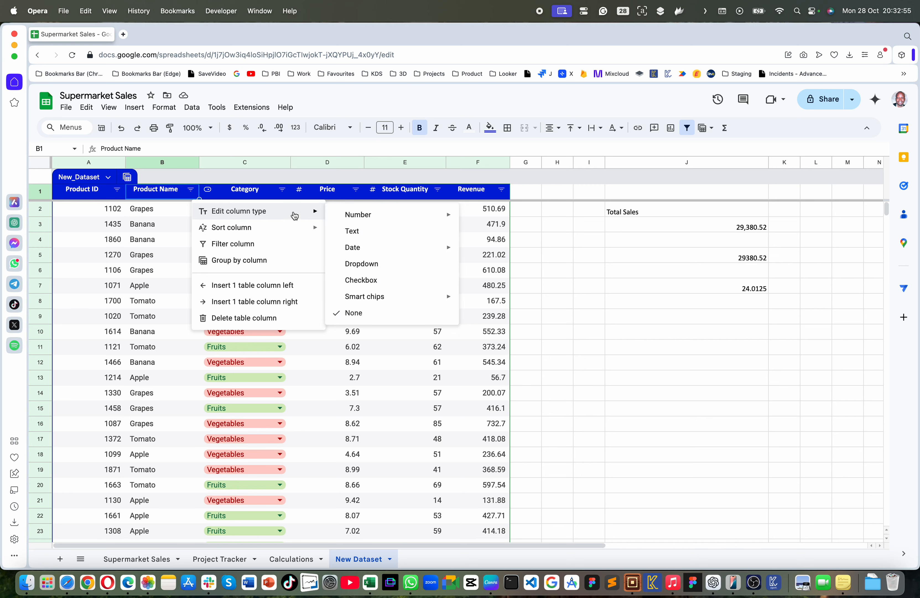
{"action": "left_click", "coordinate": [379, 263]}
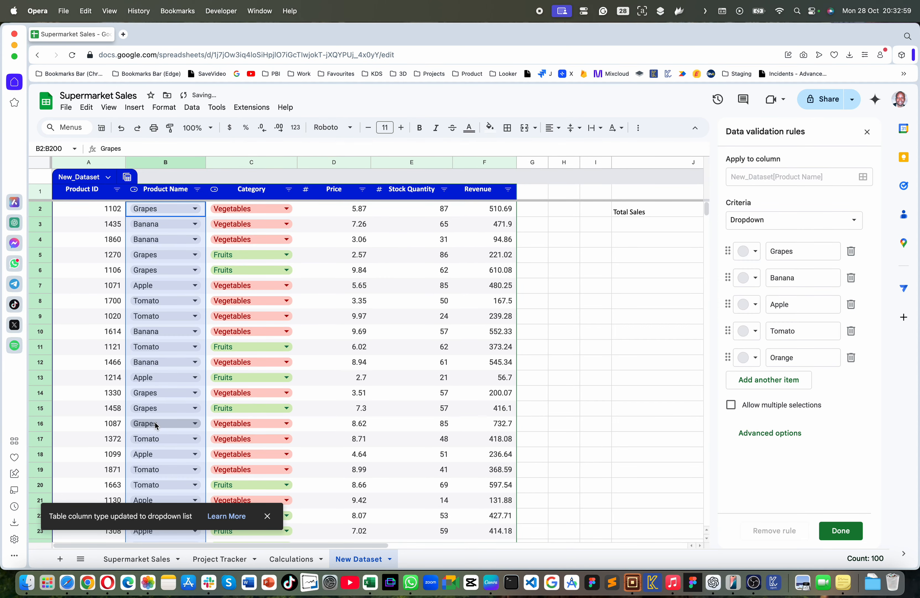
- Color the dropdown items Grapes dark red, Banana brown, Apple dark olive-brown, Tomato dark green and Orange dark blue, and apply the validation rule
{"action": "left_click", "coordinate": [755, 252]}
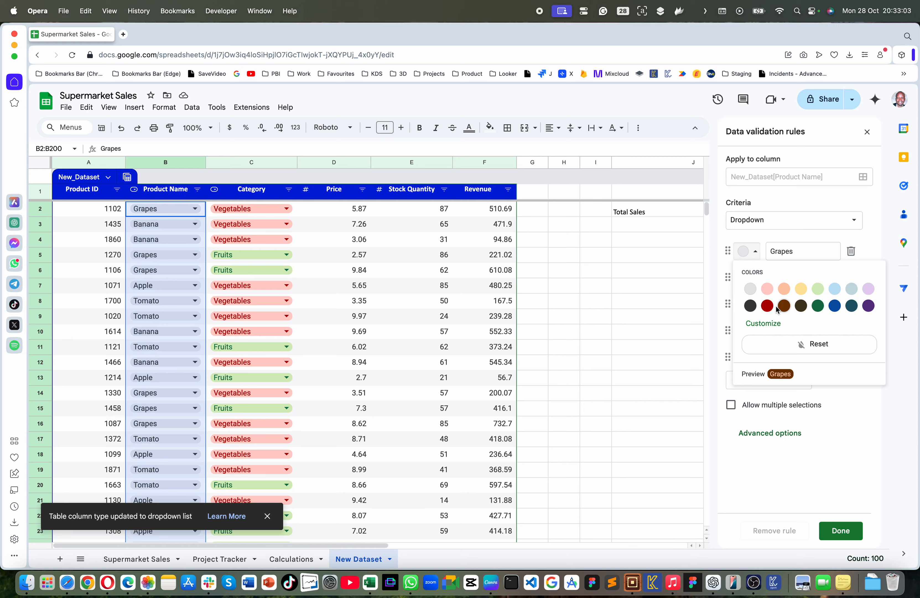
{"action": "left_click", "coordinate": [768, 306]}
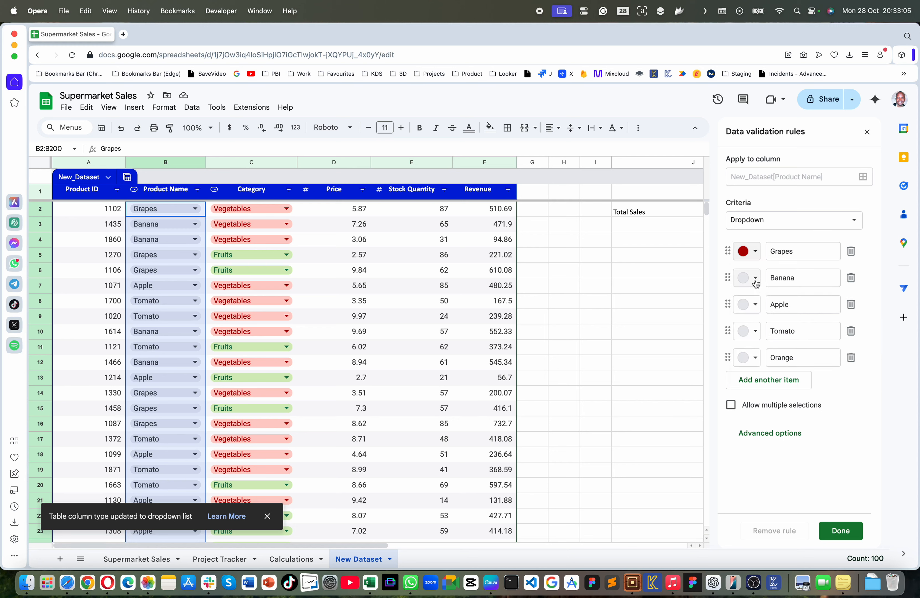
{"action": "left_click", "coordinate": [748, 278]}
{"action": "left_click", "coordinate": [784, 332]}
{"action": "left_click", "coordinate": [755, 304]}
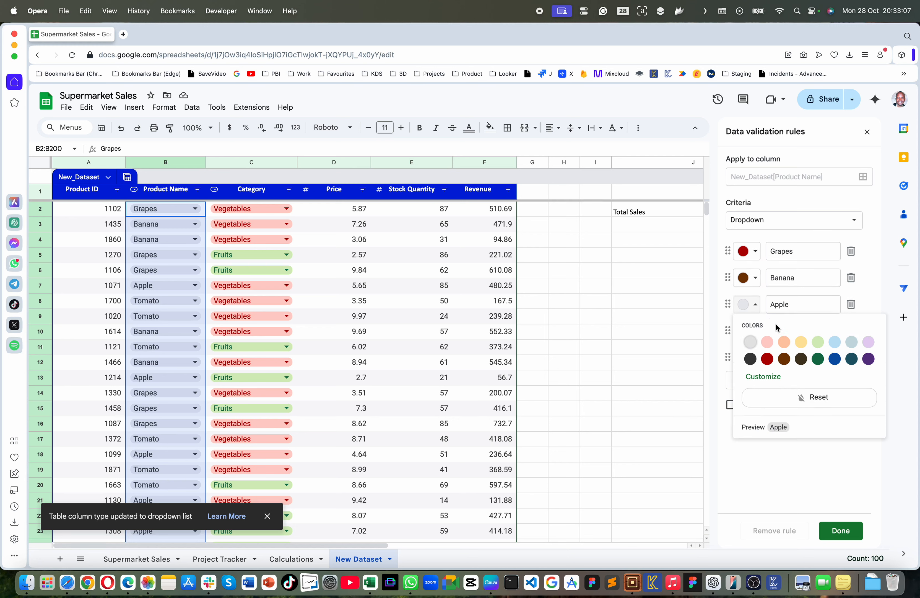
{"action": "left_click", "coordinate": [802, 358]}
{"action": "left_click", "coordinate": [756, 331]}
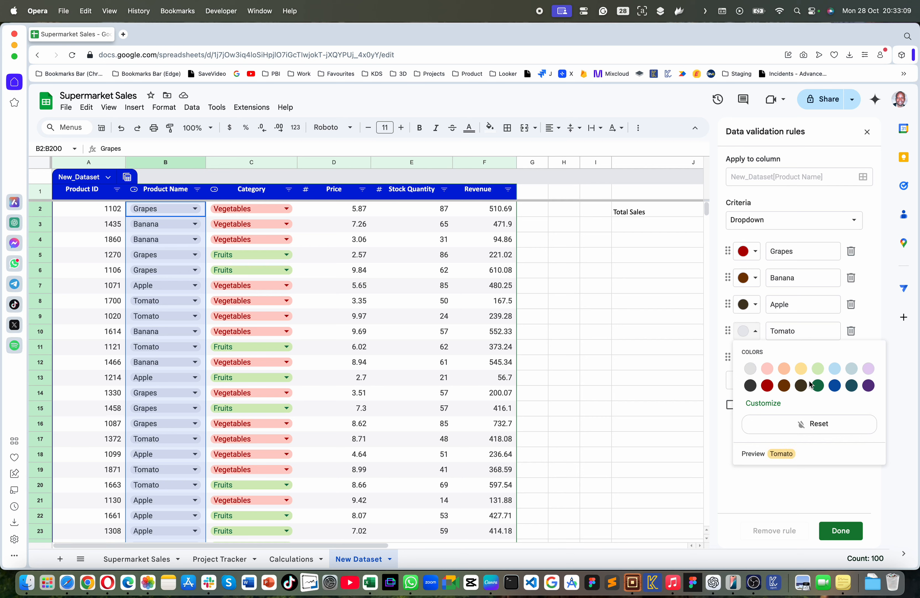
{"action": "left_click", "coordinate": [818, 385]}
{"action": "left_click", "coordinate": [756, 357]}
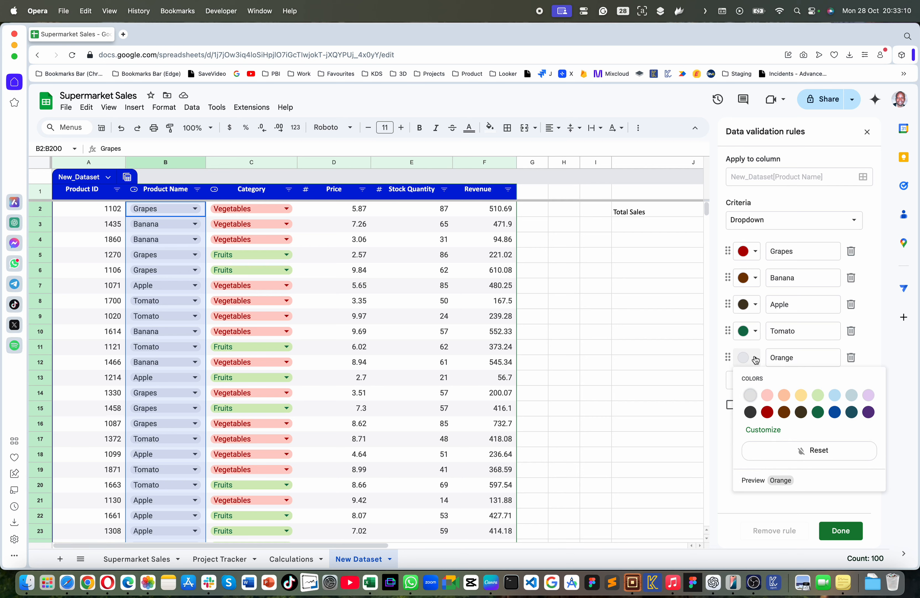
{"action": "left_click", "coordinate": [834, 412]}
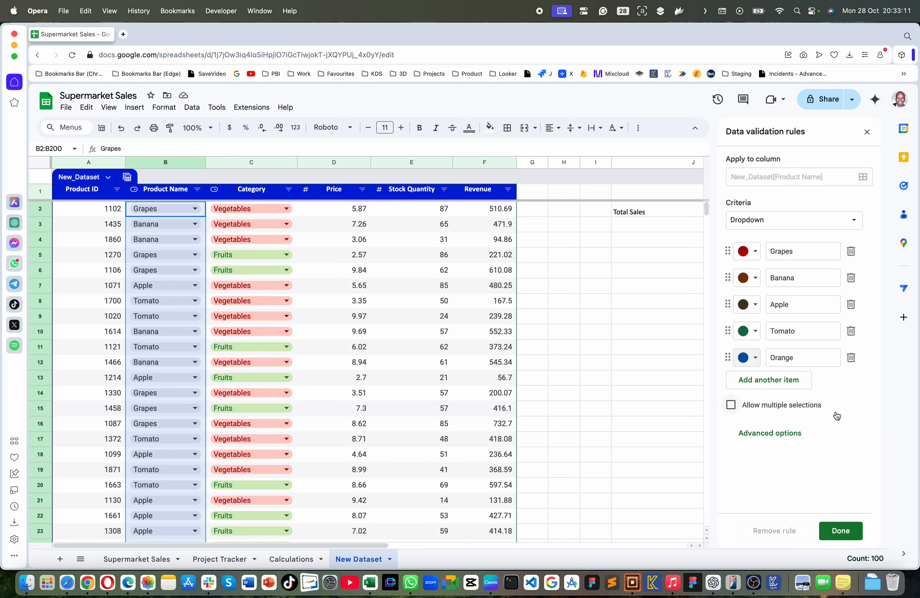
{"action": "left_click", "coordinate": [850, 535]}
- Fill in row 102 with product ID 2345, product name Banana and category Fruits
{"action": "scroll", "coordinate": [233, 357], "scroll_direction": "down", "scroll_amount": 20}
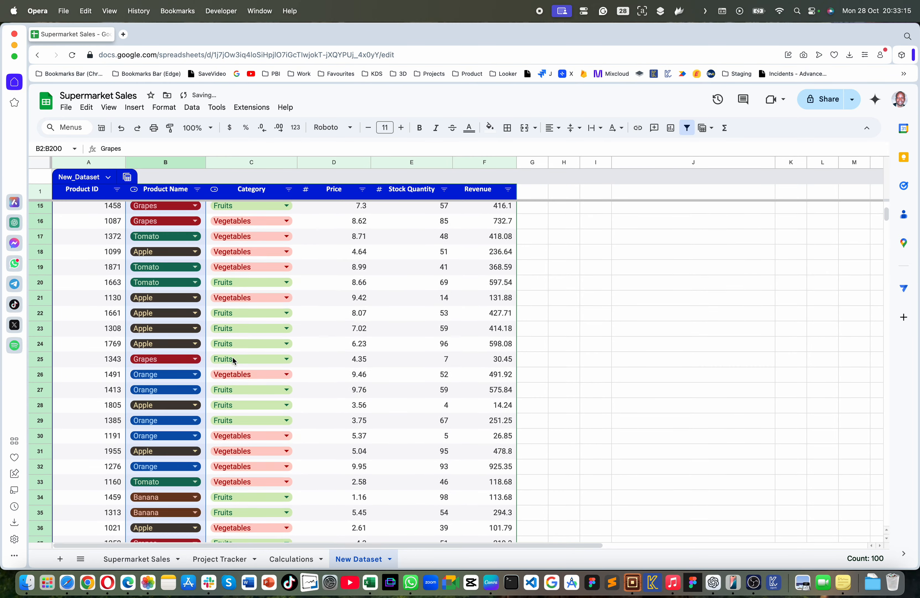
{"action": "scroll", "coordinate": [233, 360], "scroll_direction": "down", "scroll_amount": 7}
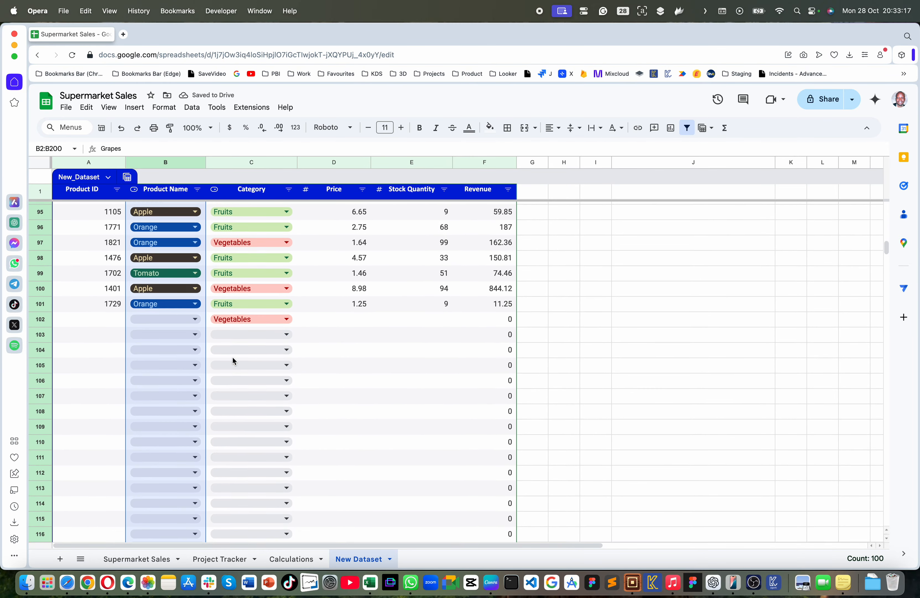
{"action": "scroll", "coordinate": [182, 279], "scroll_direction": "up", "scroll_amount": 2}
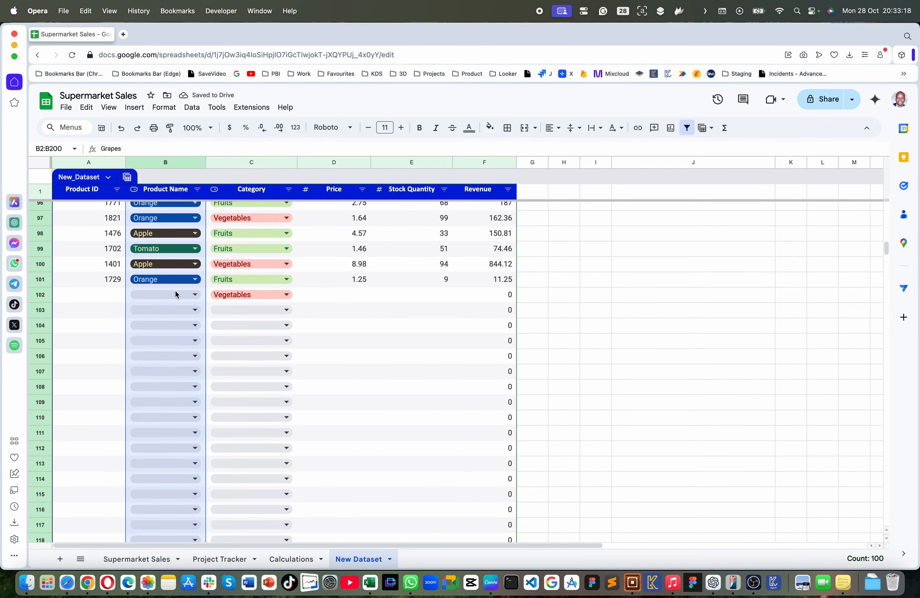
{"action": "left_click", "coordinate": [104, 294]}
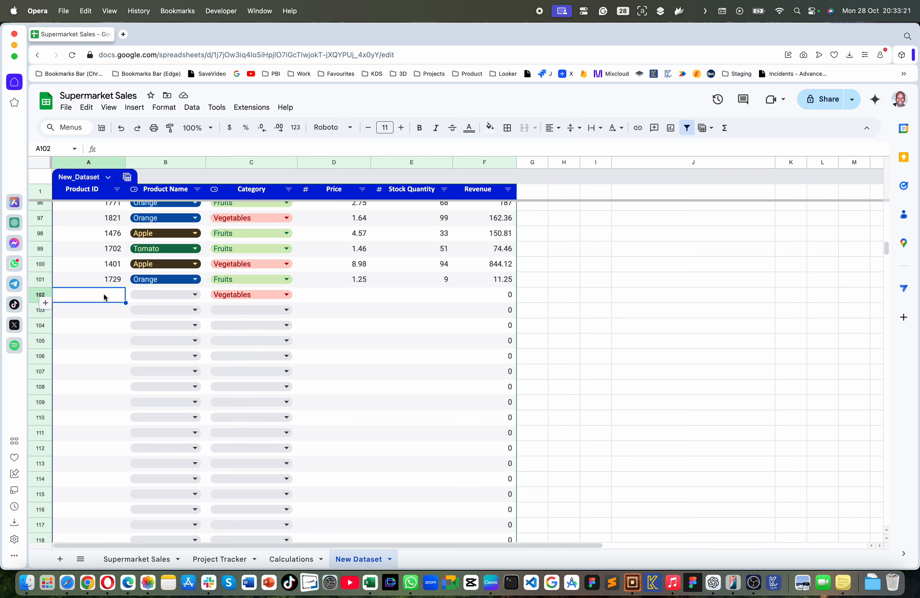
{"action": "type", "text": "234"}
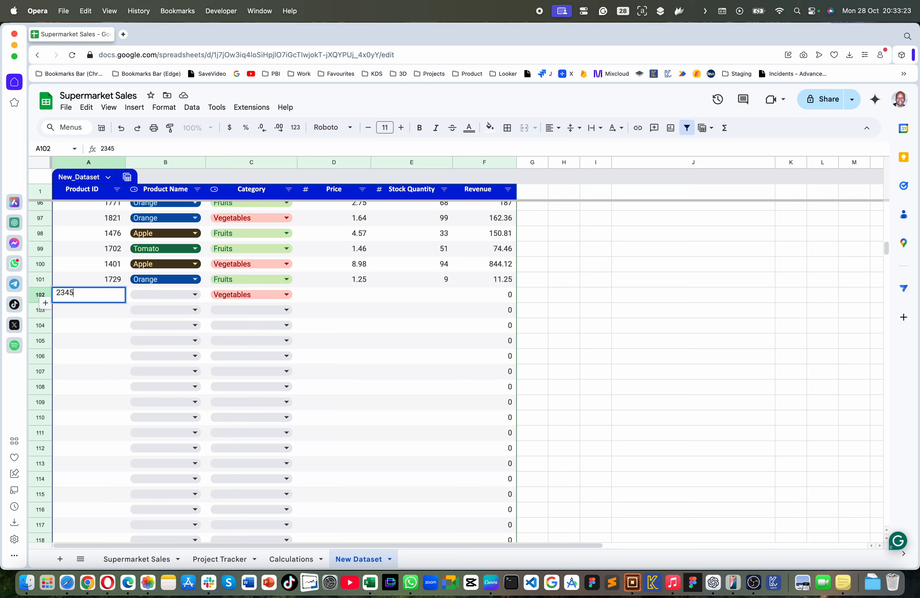
{"action": "type", "text": "5"}
{"action": "left_click", "coordinate": [164, 296]}
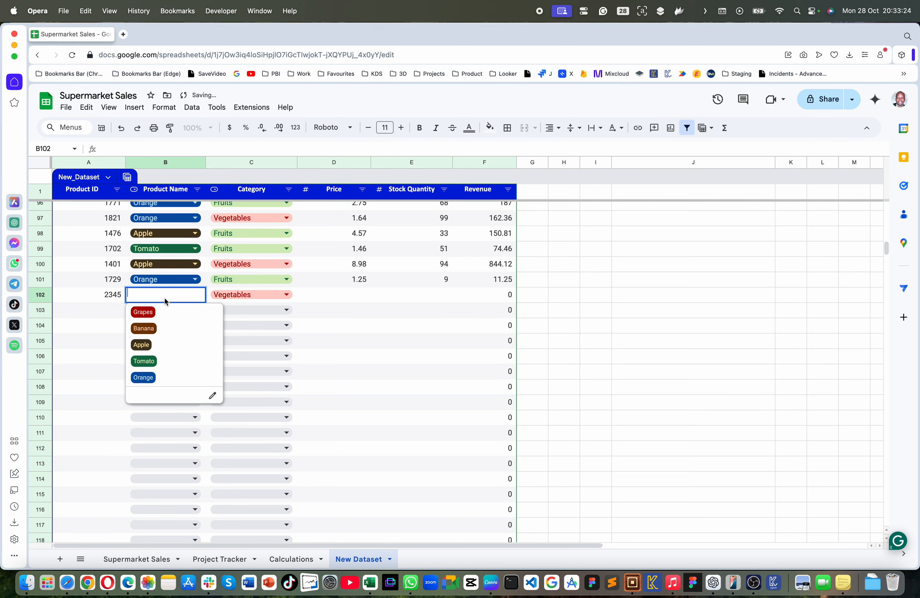
{"action": "left_click", "coordinate": [155, 333]}
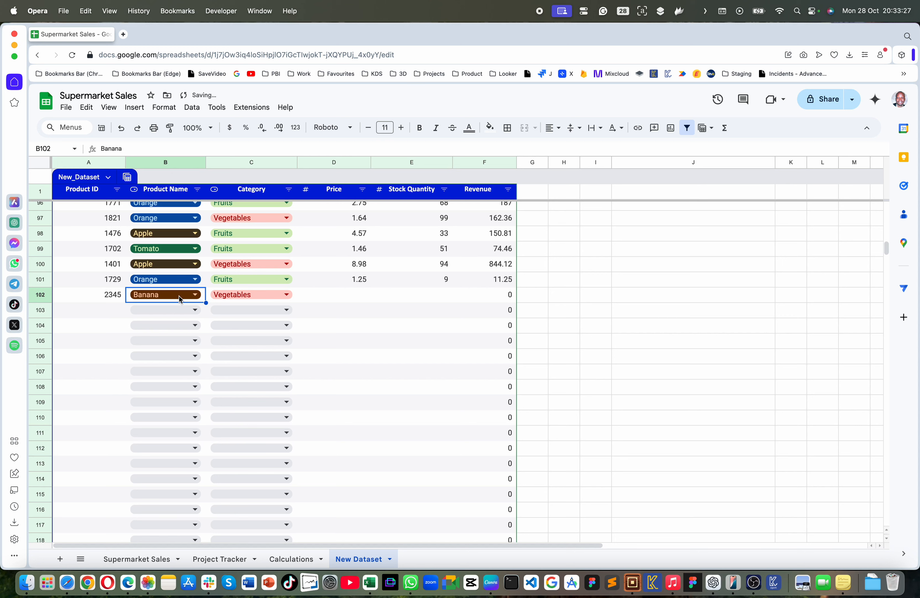
{"action": "left_click", "coordinate": [227, 298]}
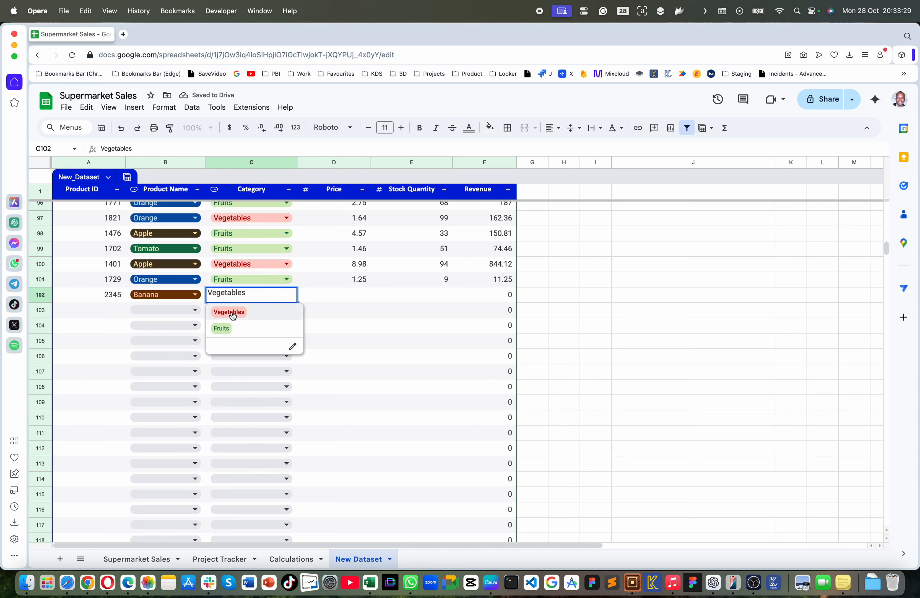
{"action": "left_click", "coordinate": [222, 328]}
- Enter a price of 3.45 and a stock quantity of 34 in row 102, and check its Revenue cell
{"action": "left_click", "coordinate": [367, 297]}
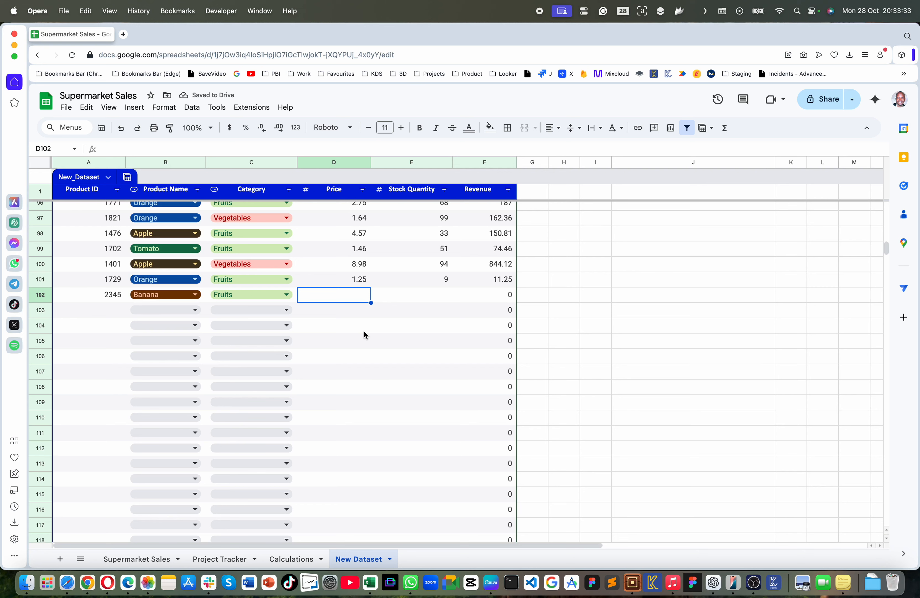
{"action": "type", "text": "3.45"}
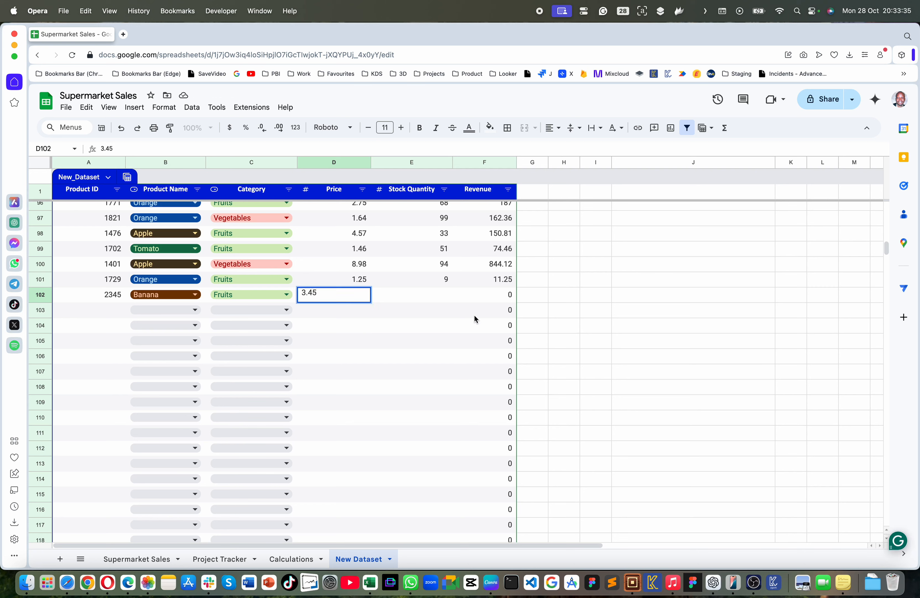
{"action": "left_click", "coordinate": [446, 301]}
{"action": "type", "text": "34"}
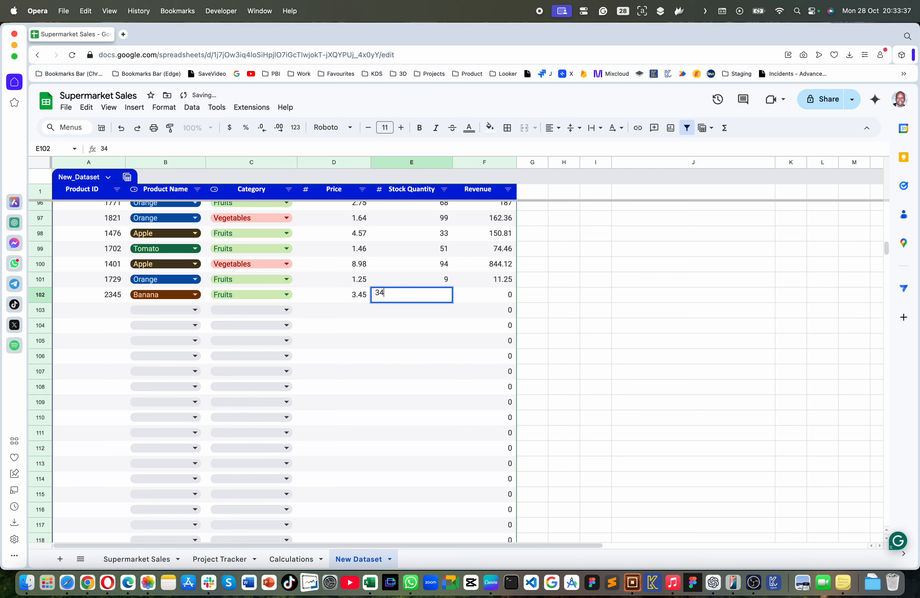
{"action": "left_click", "coordinate": [489, 295]}
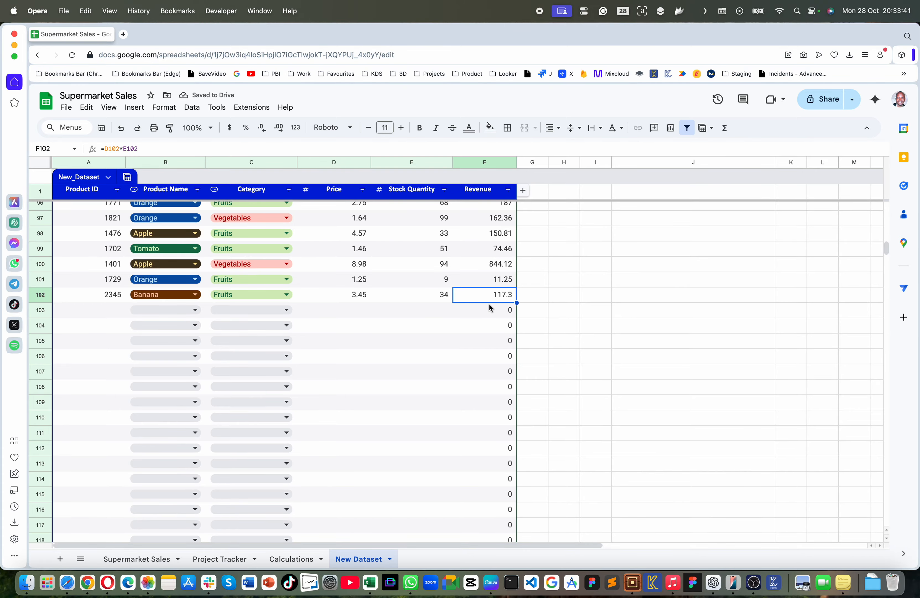
- Check the Total Sales formula in J3 and set the font size of all of column J to 15
{"action": "scroll", "coordinate": [611, 314], "scroll_direction": "up", "scroll_amount": 2}
{"action": "scroll", "coordinate": [610, 313], "scroll_direction": "right", "scroll_amount": 1}
{"action": "scroll", "coordinate": [610, 314], "scroll_direction": "up", "scroll_amount": 20}
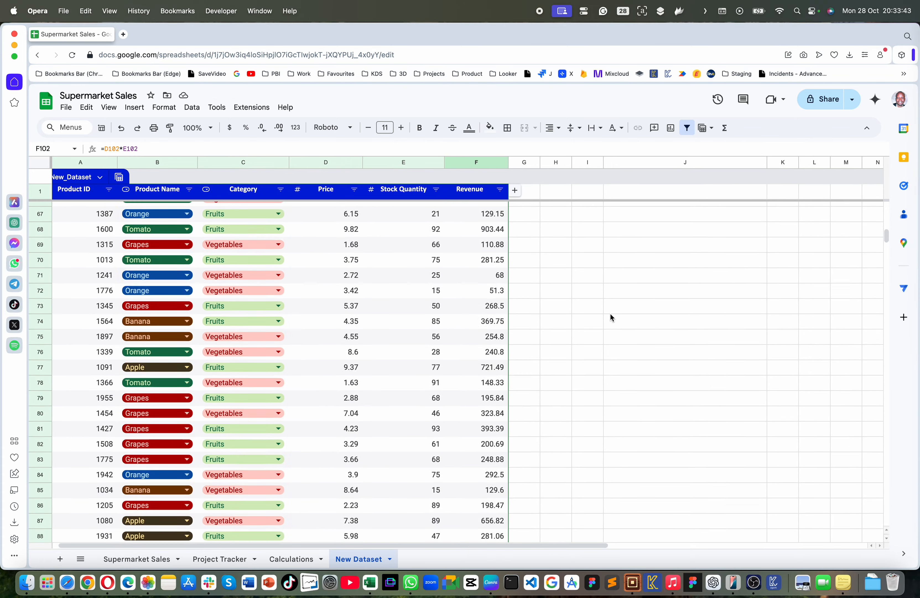
{"action": "scroll", "coordinate": [610, 313], "scroll_direction": "right", "scroll_amount": 1}
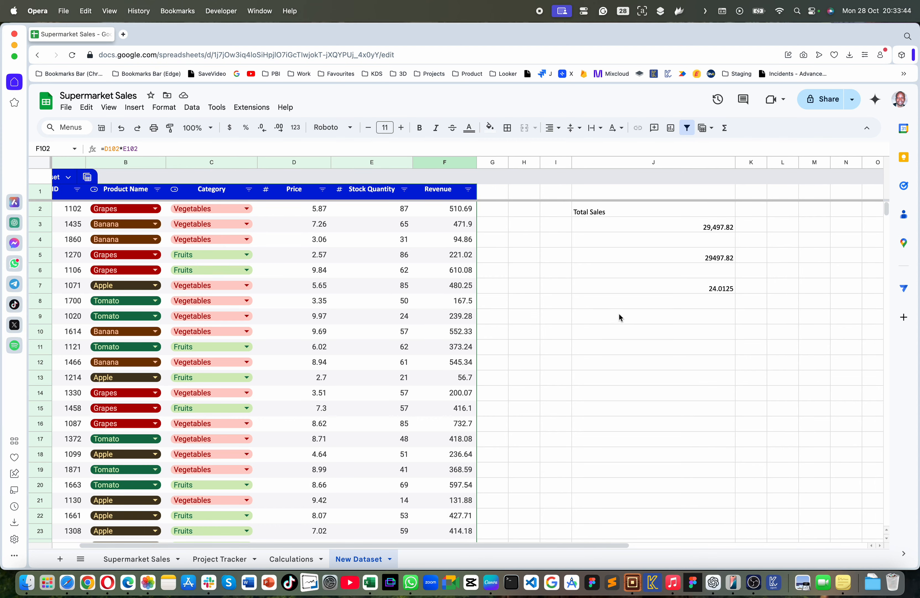
{"action": "left_click", "coordinate": [716, 229]}
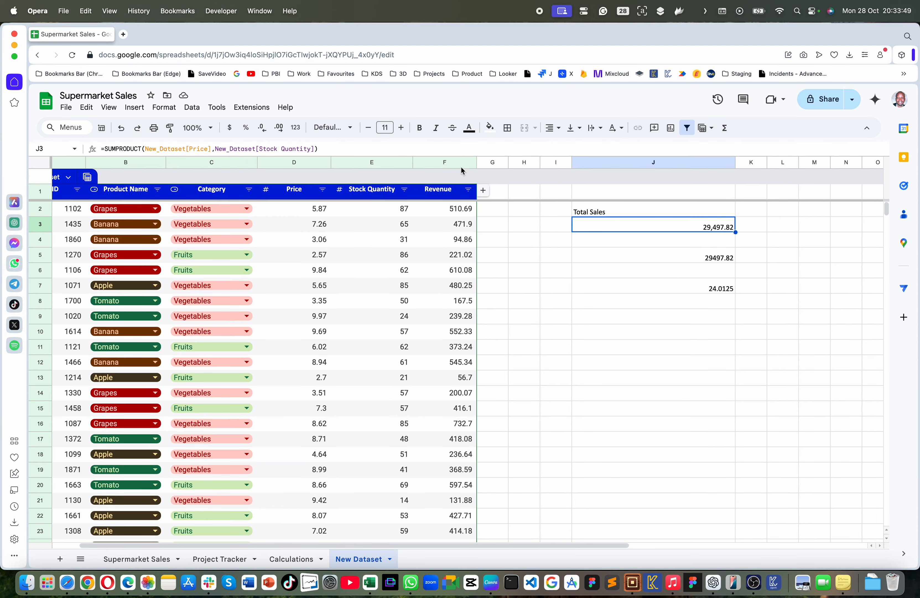
{"action": "left_click", "coordinate": [645, 162]}
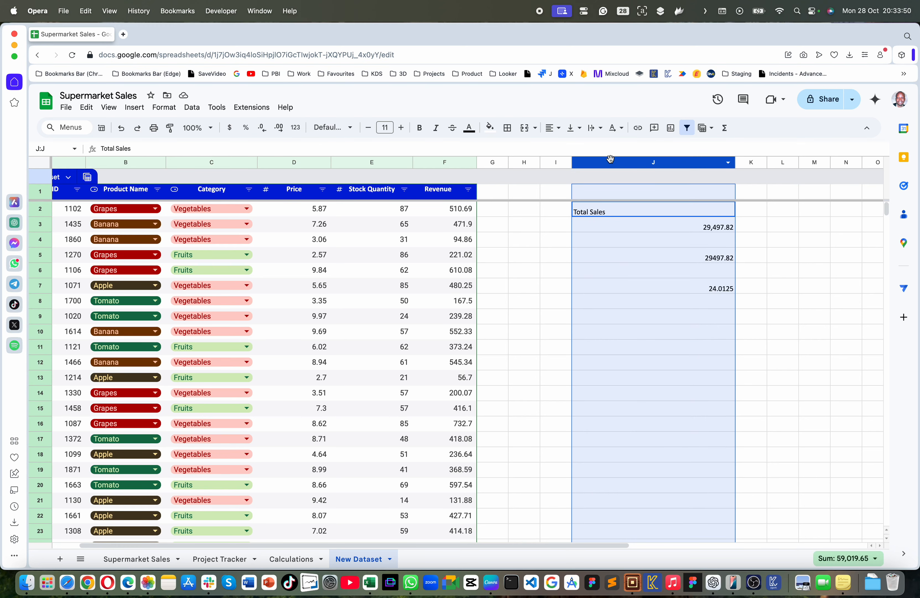
{"action": "left_click", "coordinate": [402, 128]}
{"action": "left_click", "coordinate": [402, 128]}
{"action": "left_click", "coordinate": [401, 128]}
{"action": "left_click", "coordinate": [402, 128]}
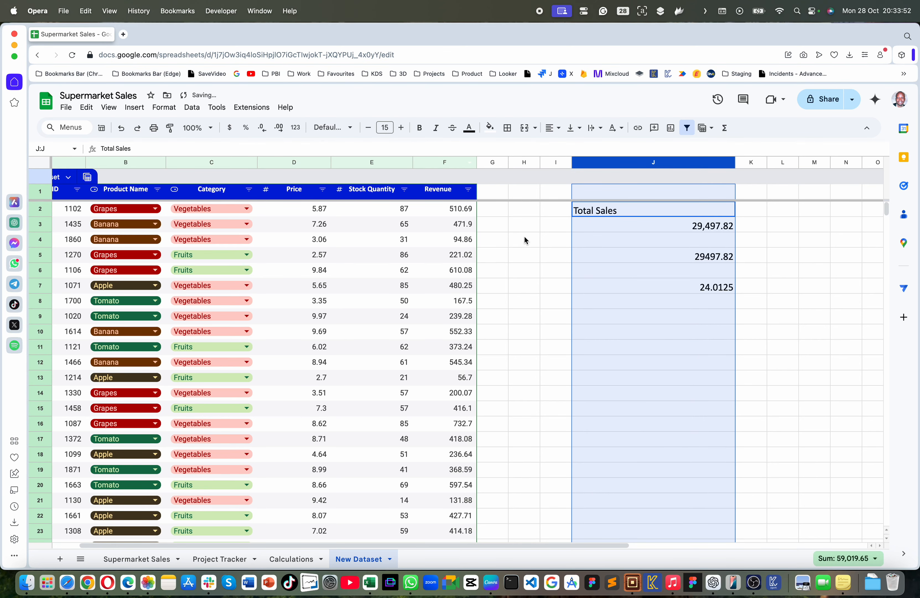
- Delete rows 13 to 21 and check the Total Sales and 5% revenue formulas in column J
{"action": "left_click", "coordinate": [699, 226]}
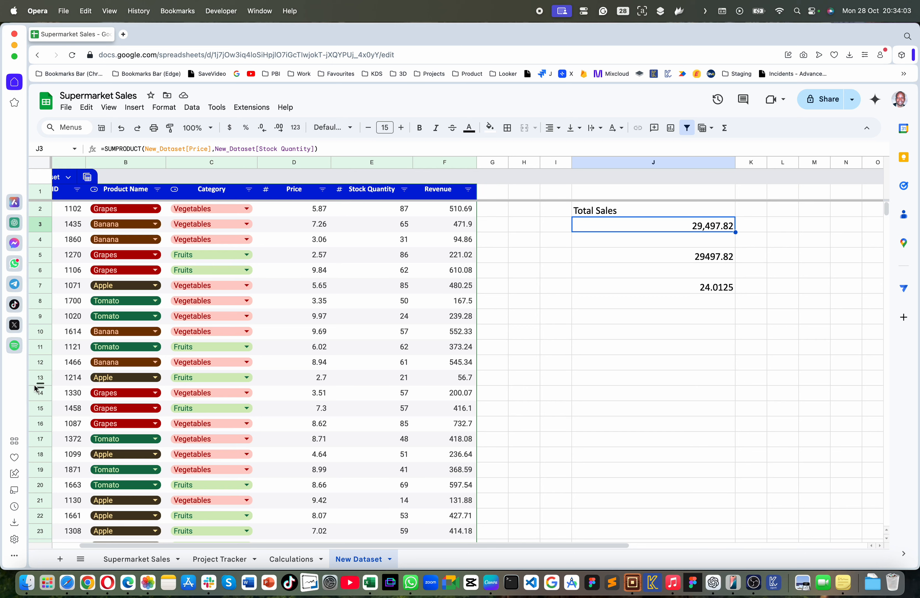
{"action": "left_click_drag", "start_coordinate": [39, 377], "coordinate": [37, 498]}
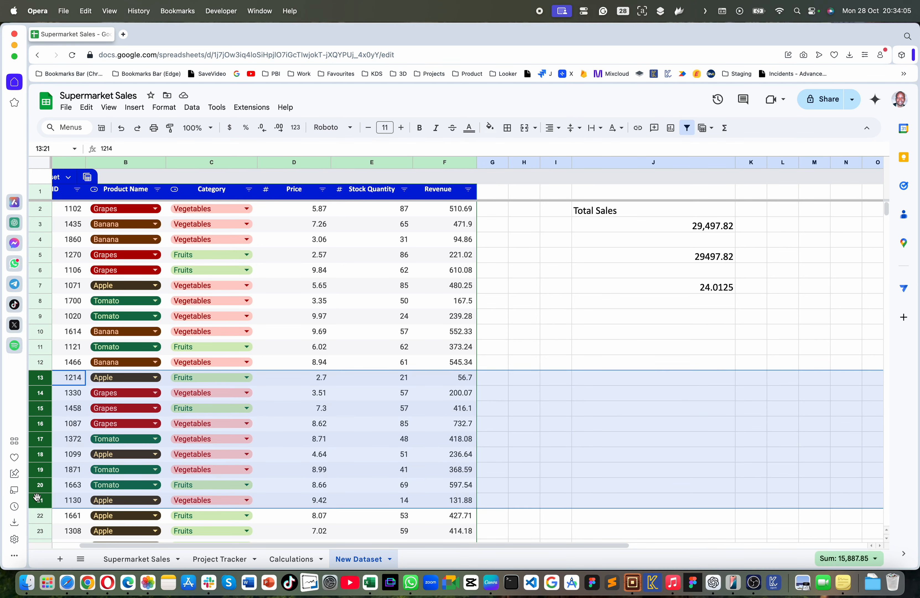
{"action": "key", "text": "super+alt+minus"}
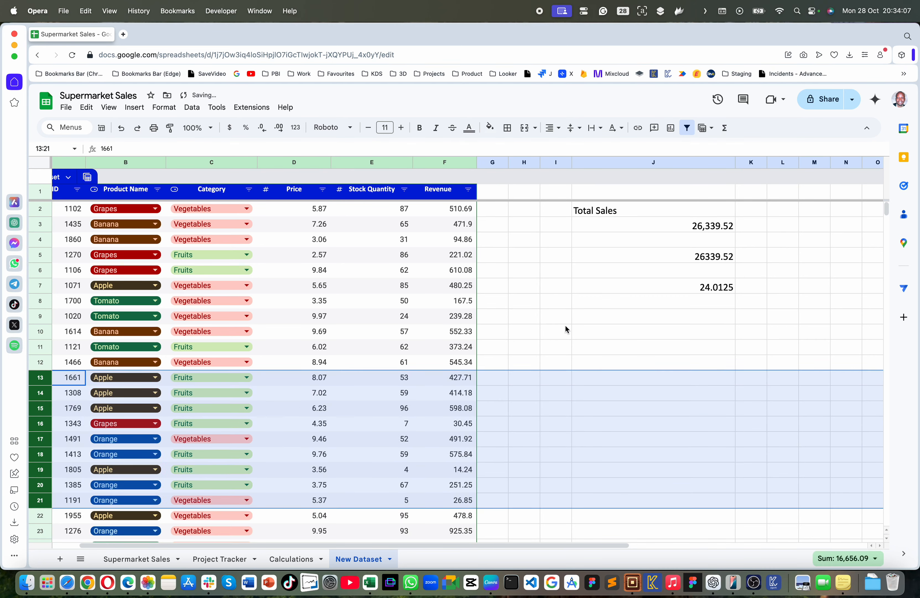
{"action": "left_click_drag", "start_coordinate": [719, 228], "coordinate": [717, 276]}
{"action": "left_click", "coordinate": [713, 289]}
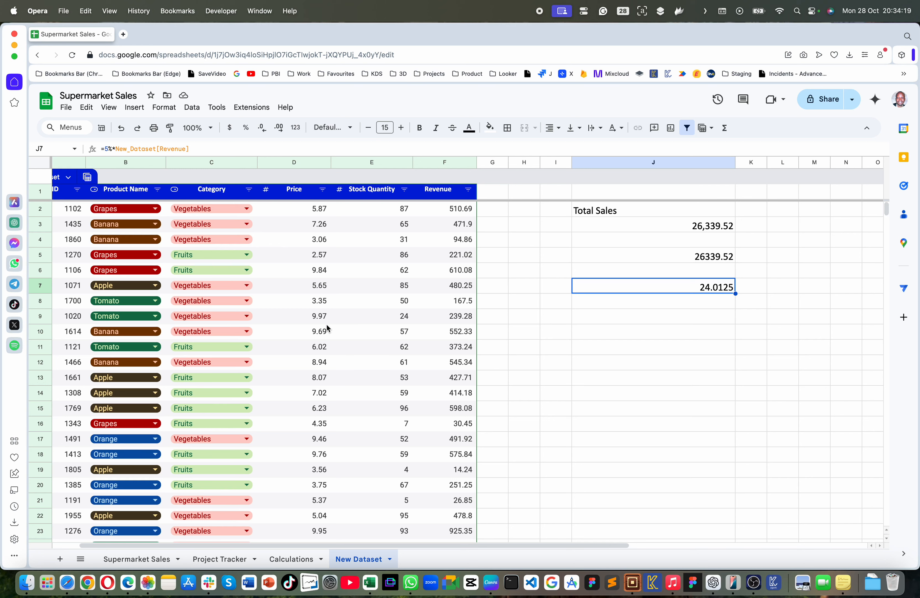
- Insert a chart with the Category and Revenue columns selected
{"action": "left_click", "coordinate": [219, 160]}
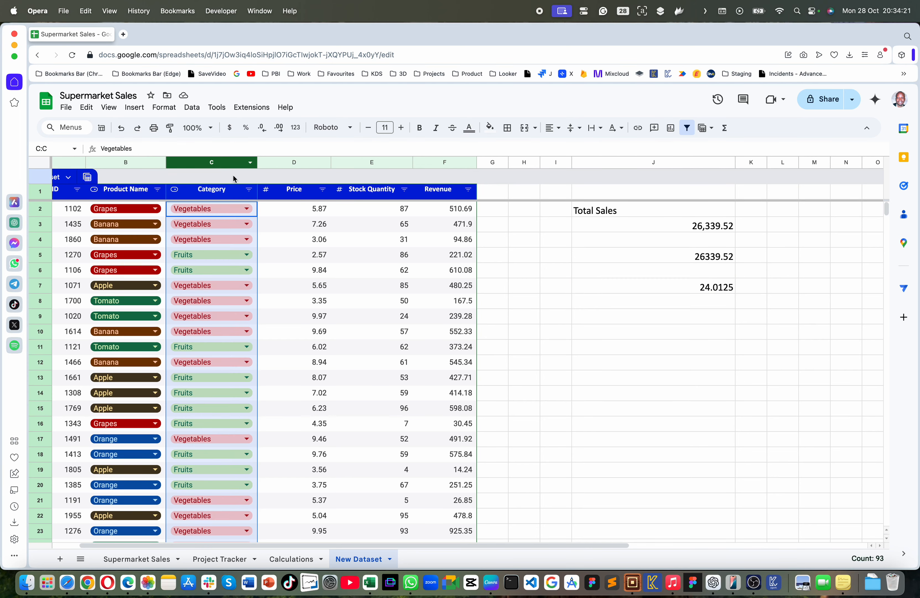
{"action": "left_click", "coordinate": [444, 164]}
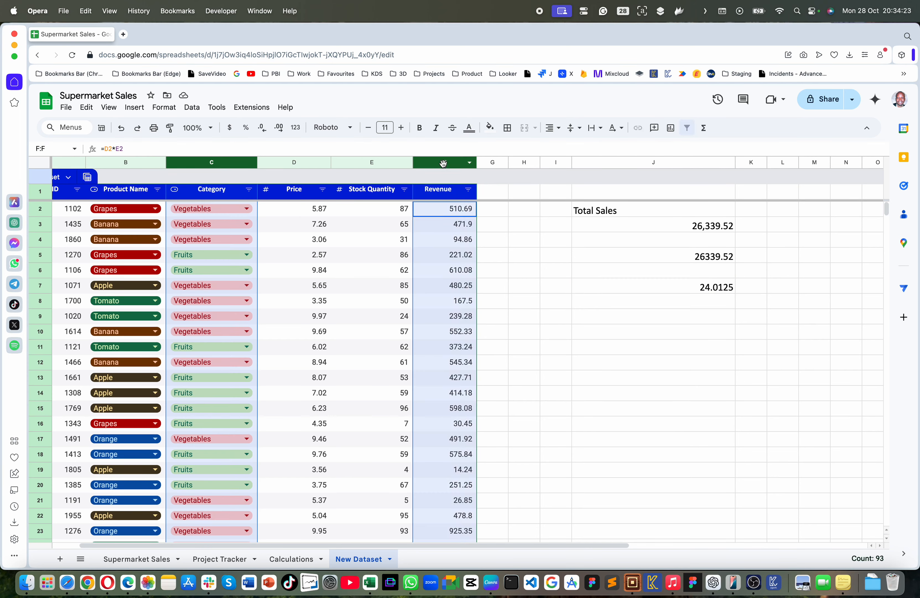
{"action": "left_click", "coordinate": [134, 107]}
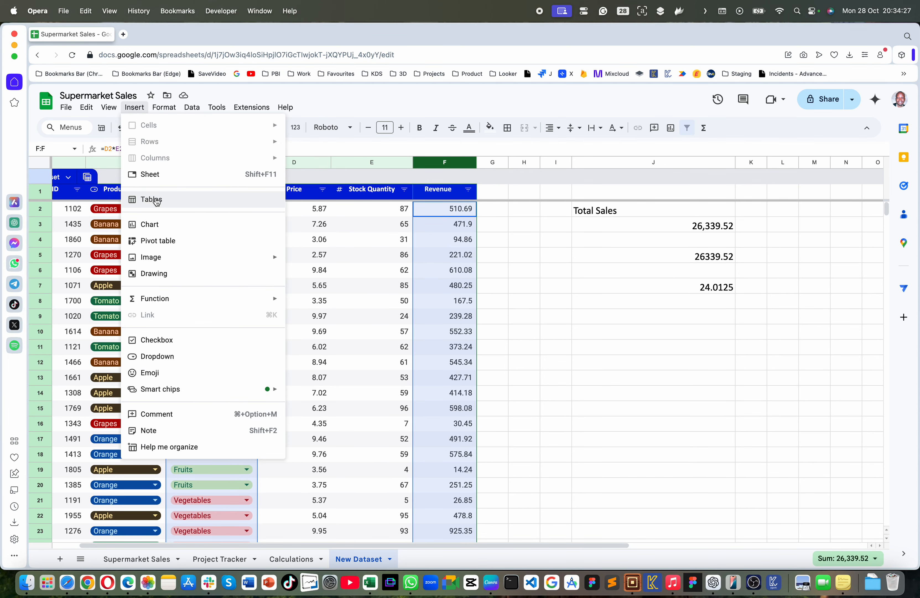
{"action": "left_click", "coordinate": [151, 229]}
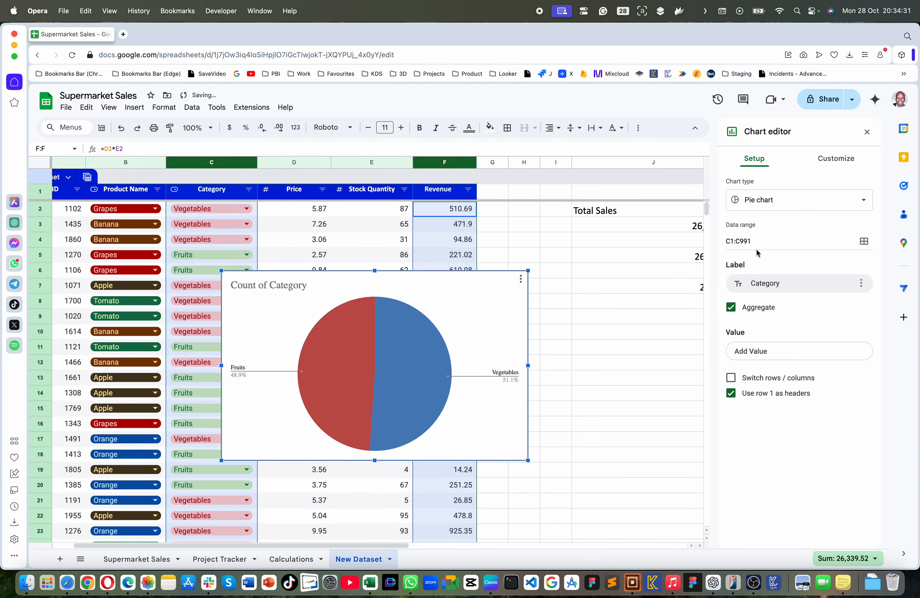
- Change the Count of Category chart to a column chart and move it into the empty area below the Total Sales figures
{"action": "left_click", "coordinate": [782, 200]}
{"action": "left_click", "coordinate": [824, 255]}
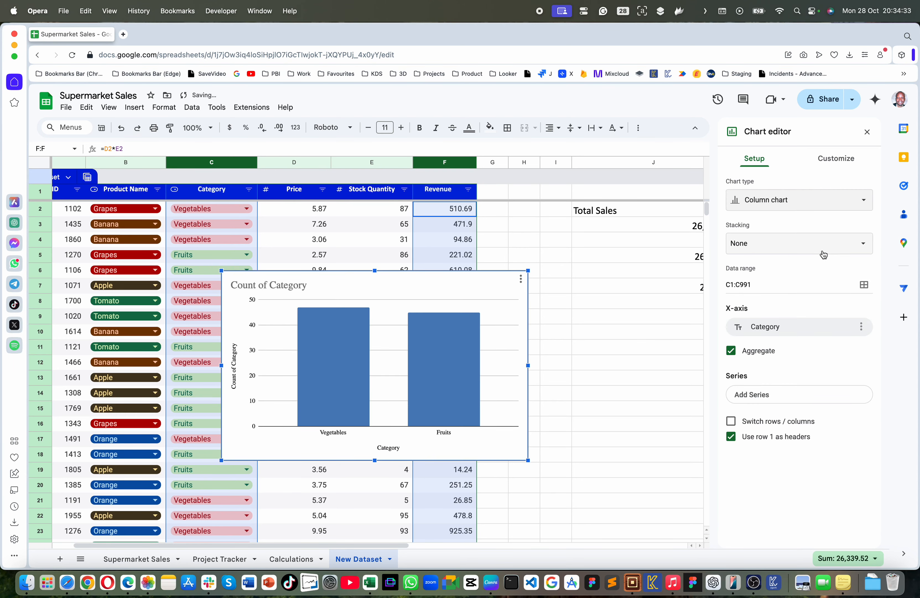
{"action": "left_click_drag", "start_coordinate": [492, 283], "coordinate": [732, 301]}
{"action": "left_click", "coordinate": [867, 132]}
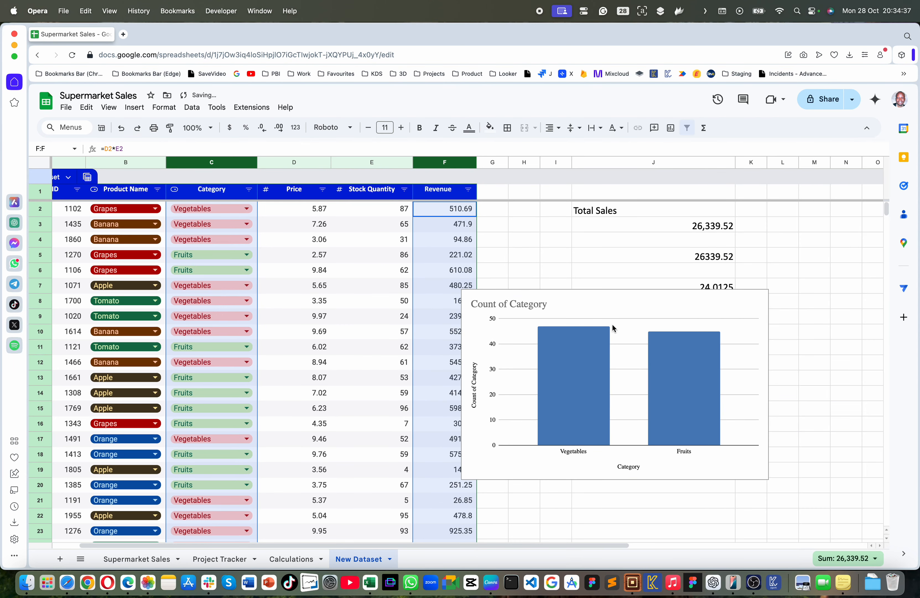
{"action": "left_click", "coordinate": [719, 305]}
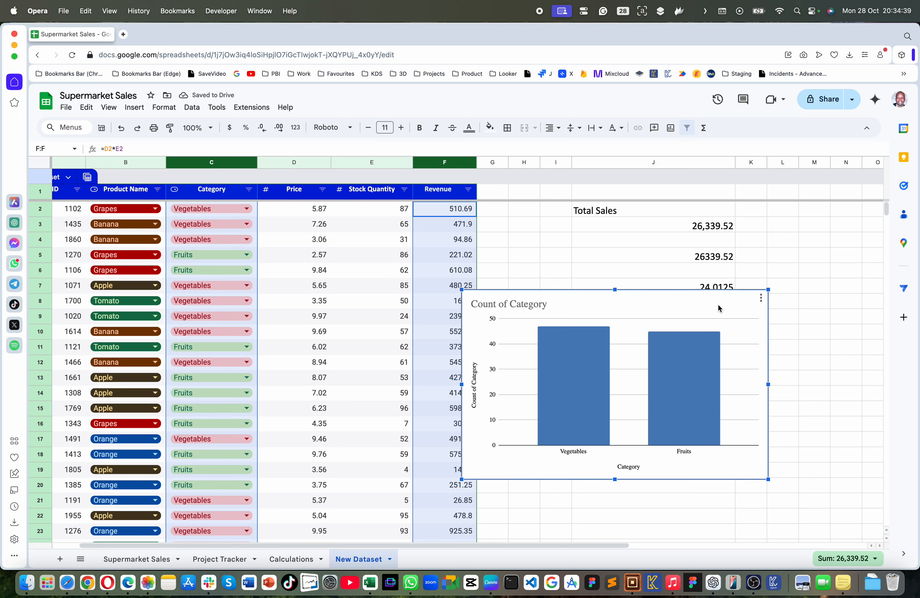
{"action": "left_click_drag", "start_coordinate": [754, 302], "coordinate": [796, 317]}
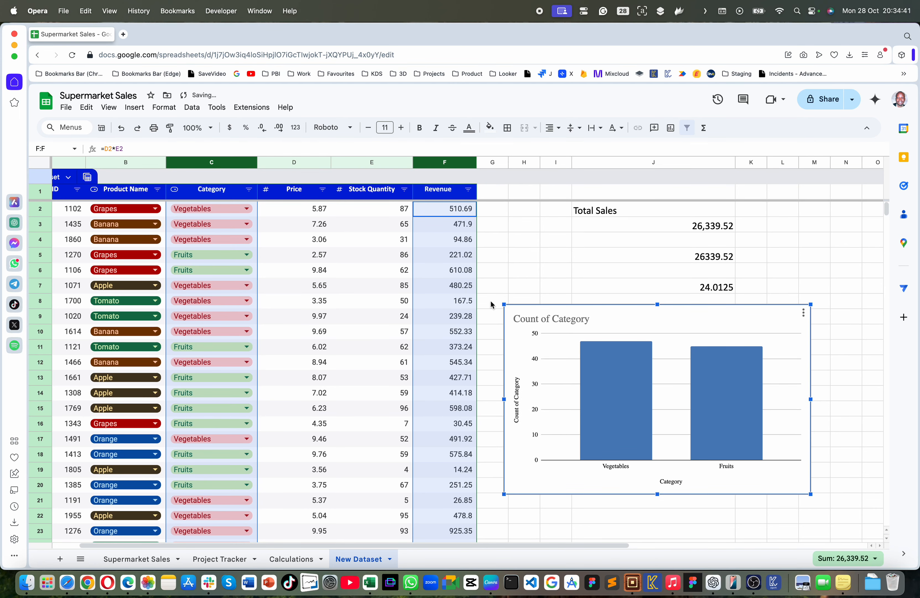
- Set the stock quantity in E10 to 1200 and check the formulas in that row's Revenue cell and in Total Sales cell J3
{"action": "left_click", "coordinate": [386, 335]}
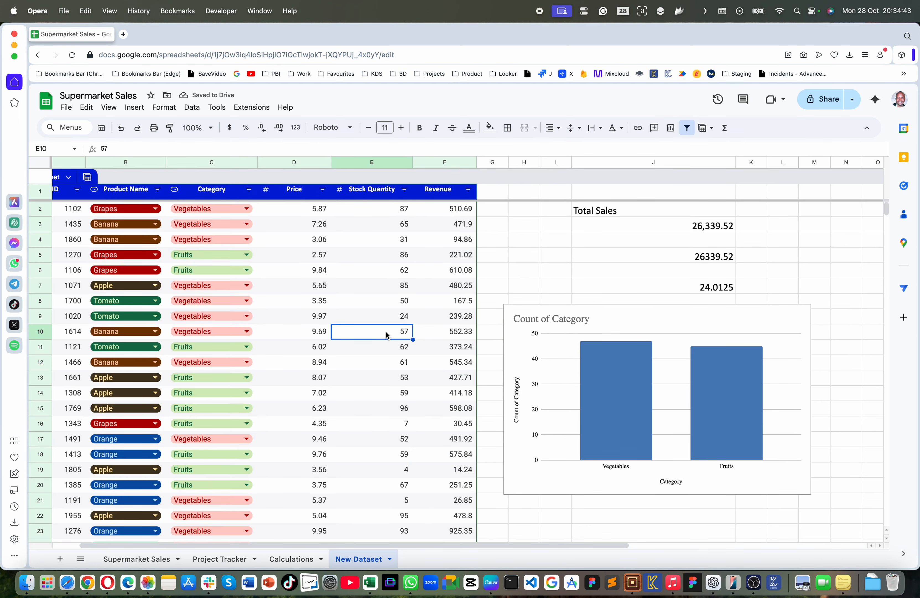
{"action": "type", "text": "120"}
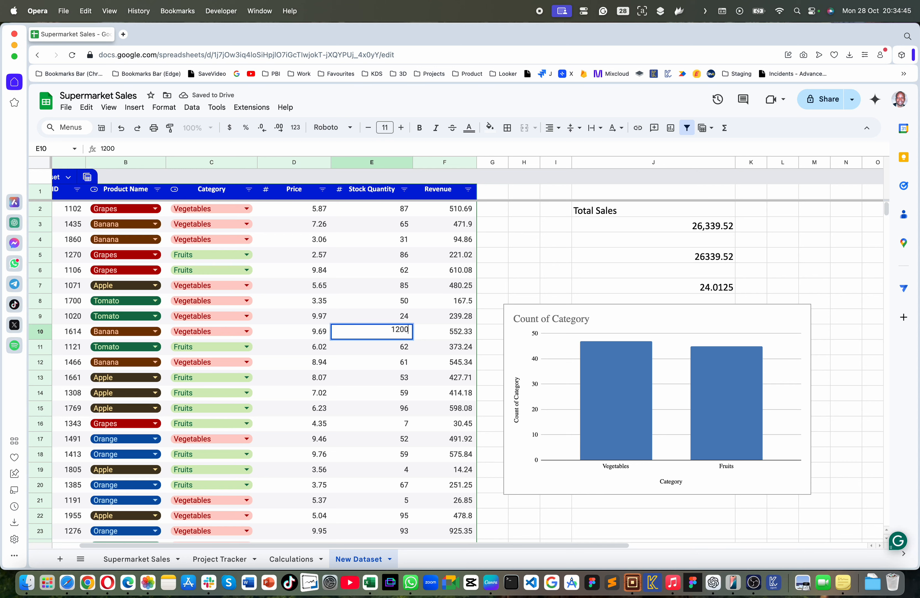
{"action": "type", "text": "0"}
{"action": "key", "text": "Return"}
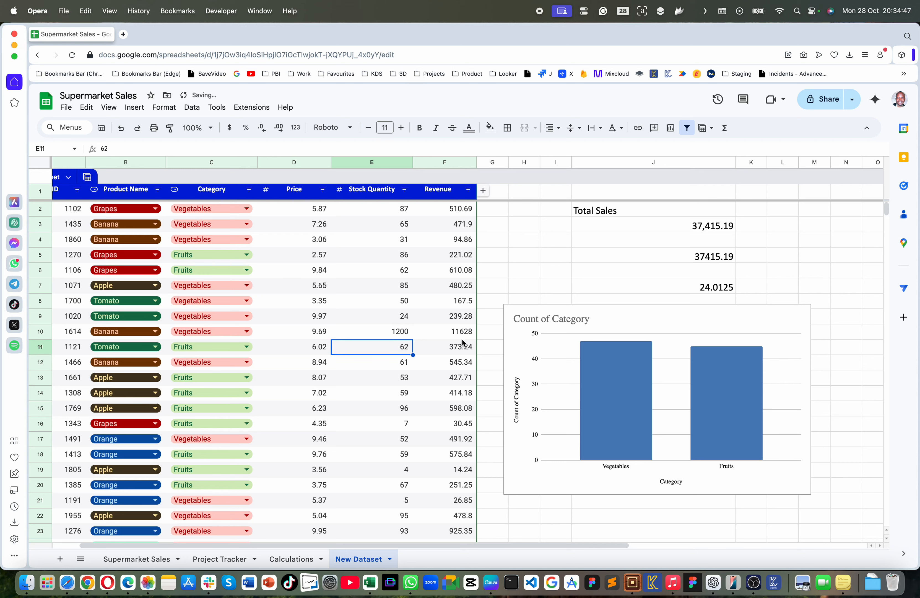
{"action": "left_click", "coordinate": [464, 334]}
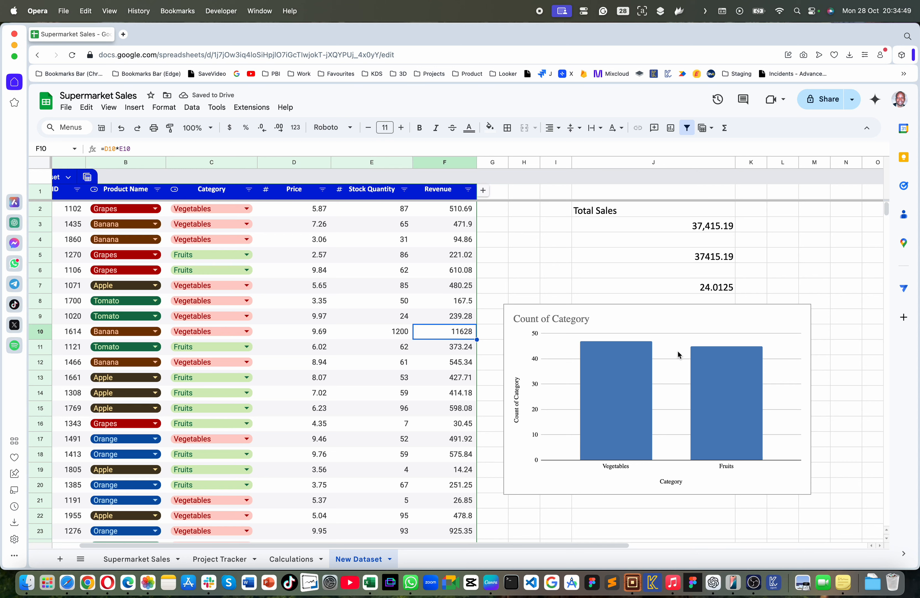
{"action": "left_click", "coordinate": [707, 226]}
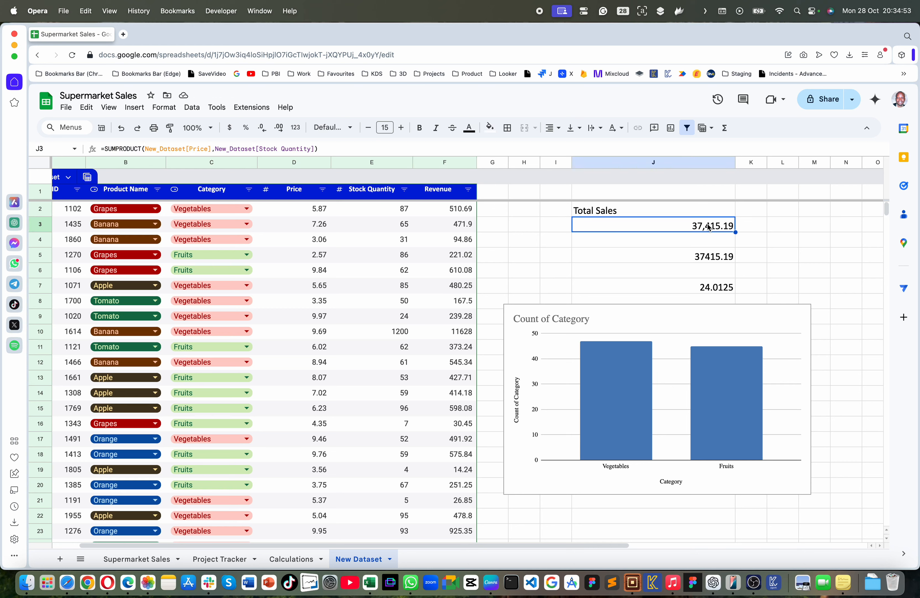
- Set the price of the Banana product in row 10 to 2000
{"action": "left_click", "coordinate": [322, 335]}
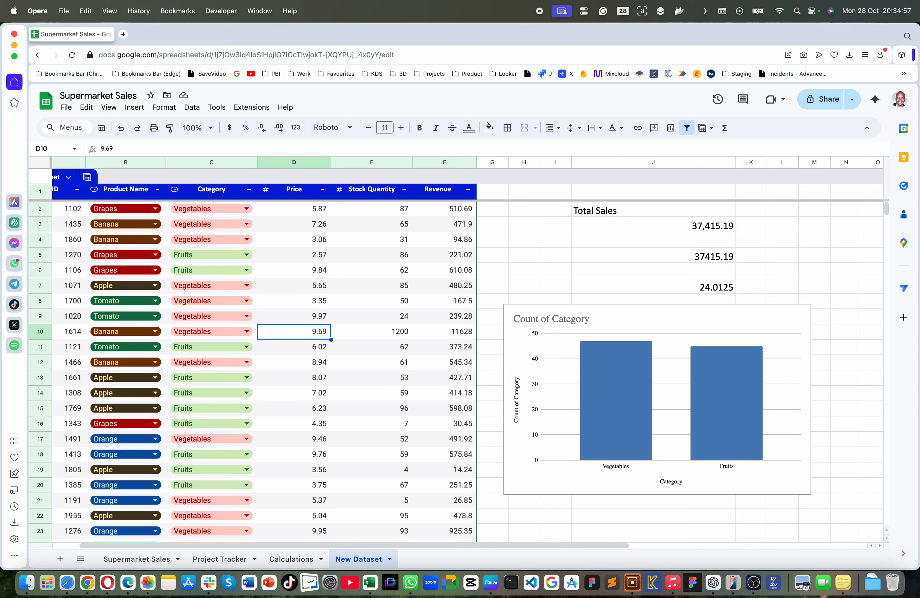
{"action": "type", "text": "2000"}
{"action": "key", "text": "Return"}
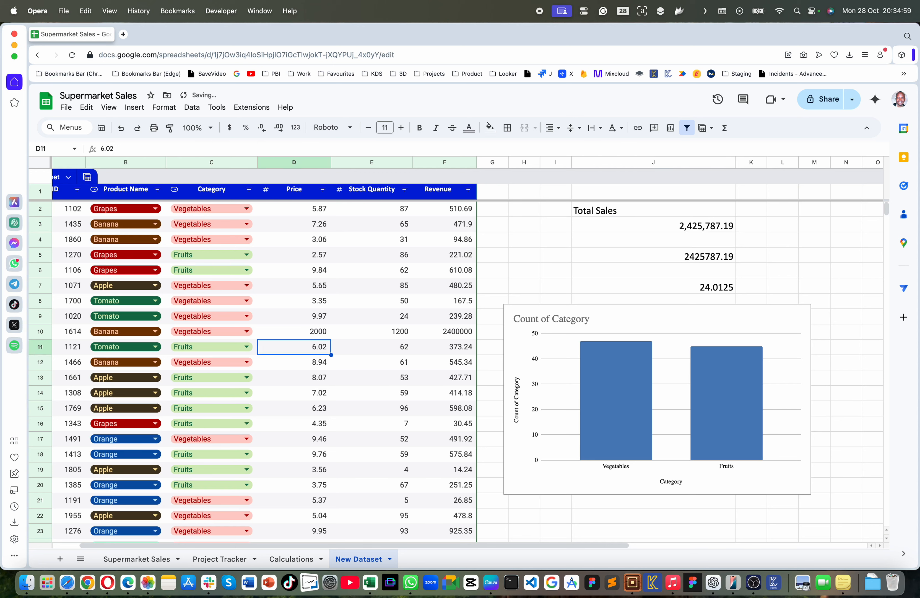
- Review the column chart's setup and customization settings, and check the Revenue formula in F10
{"action": "double_click", "coordinate": [626, 319]}
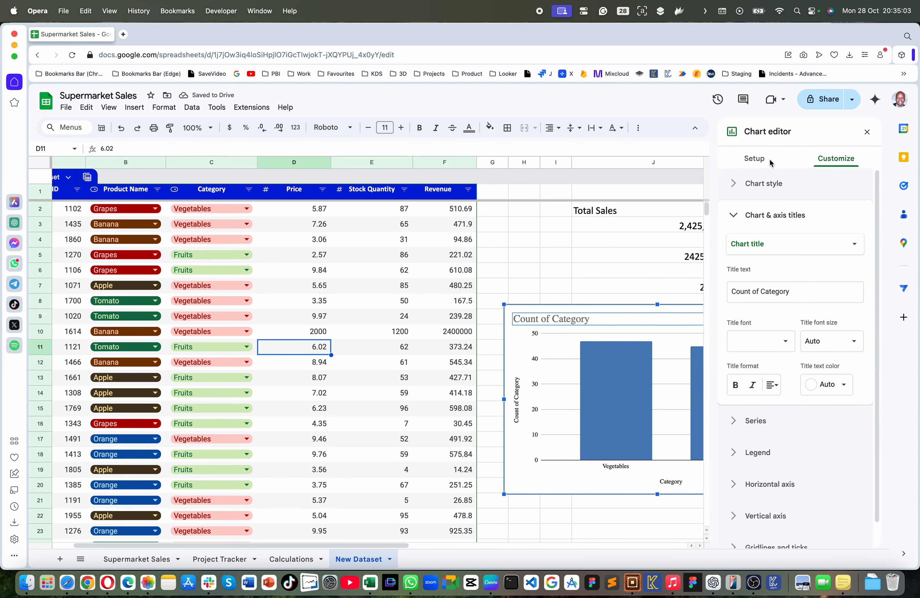
{"action": "left_click", "coordinate": [769, 161]}
{"action": "left_click", "coordinate": [825, 158]}
{"action": "left_click", "coordinate": [753, 156]}
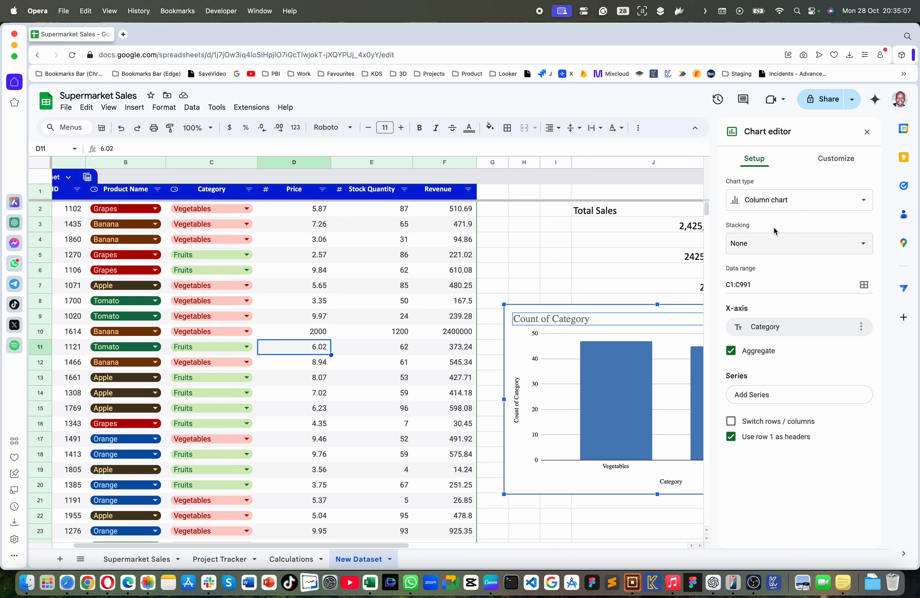
{"action": "left_click", "coordinate": [351, 333]}
{"action": "left_click", "coordinate": [452, 333]}
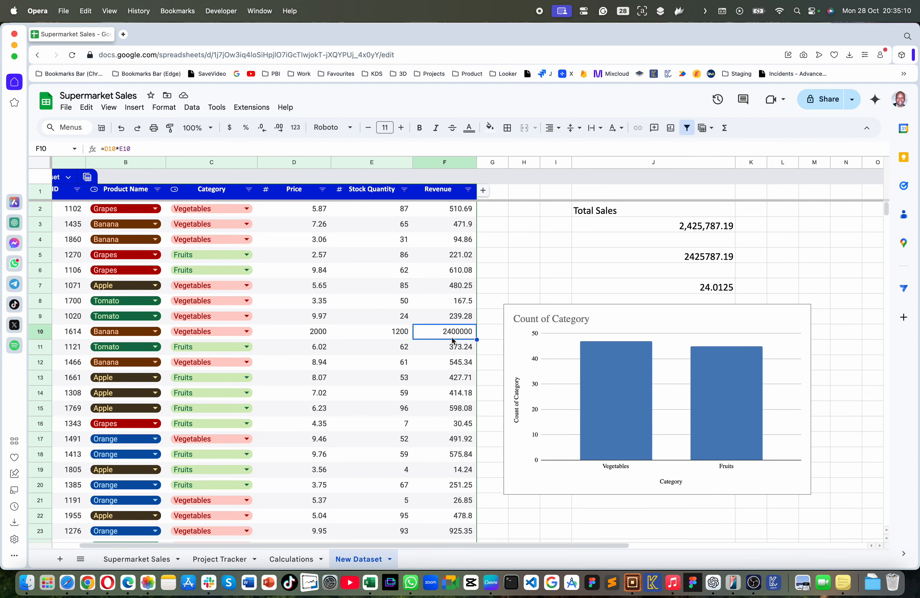
- Delete the Count of Category column chart from the New Dataset sheet
{"action": "left_click", "coordinate": [595, 360]}
{"action": "mouse_move", "coordinate": [622, 356]}
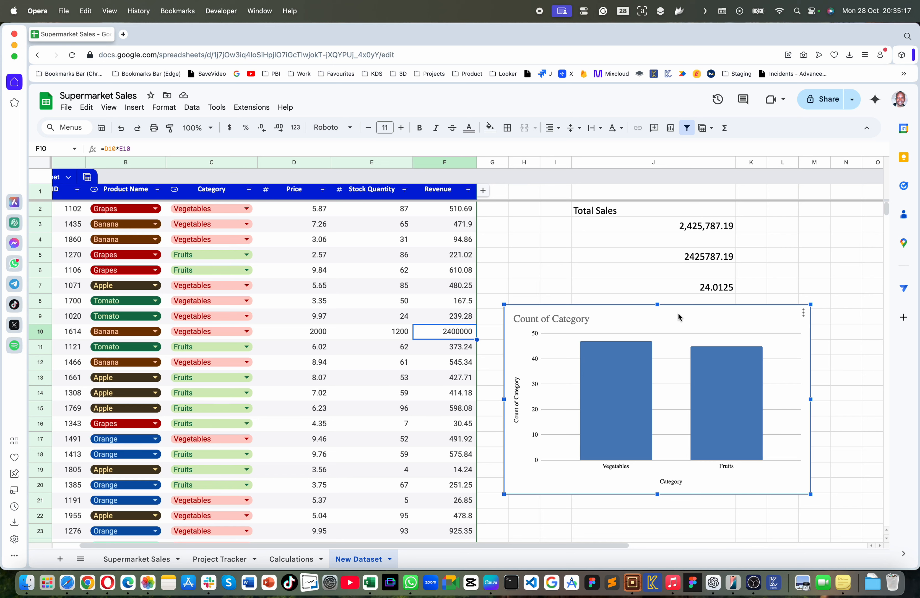
{"action": "key", "text": "BackSpace"}
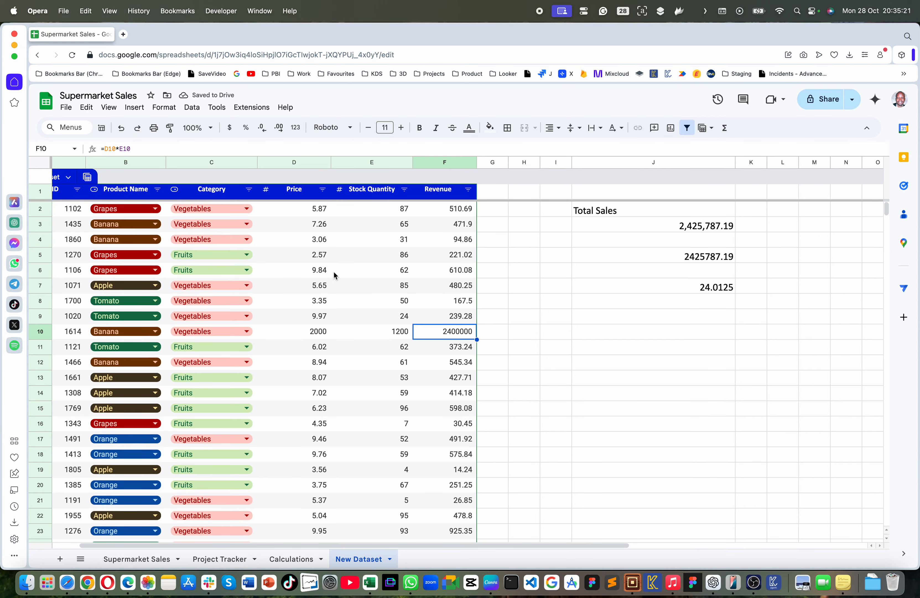
{"action": "left_click", "coordinate": [420, 347]}
{"action": "scroll", "coordinate": [420, 347], "scroll_direction": "left", "scroll_amount": 3}
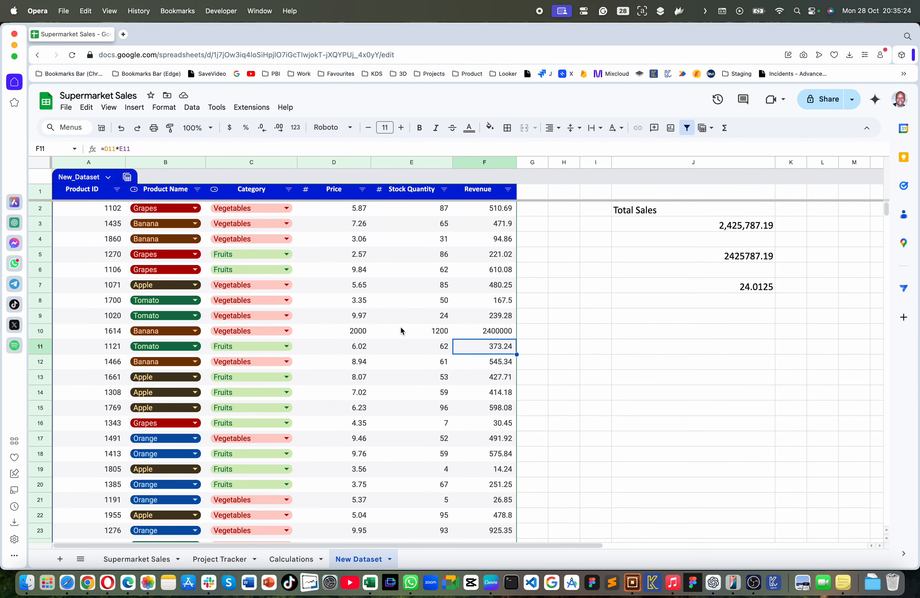
{"action": "left_click", "coordinate": [348, 265]}
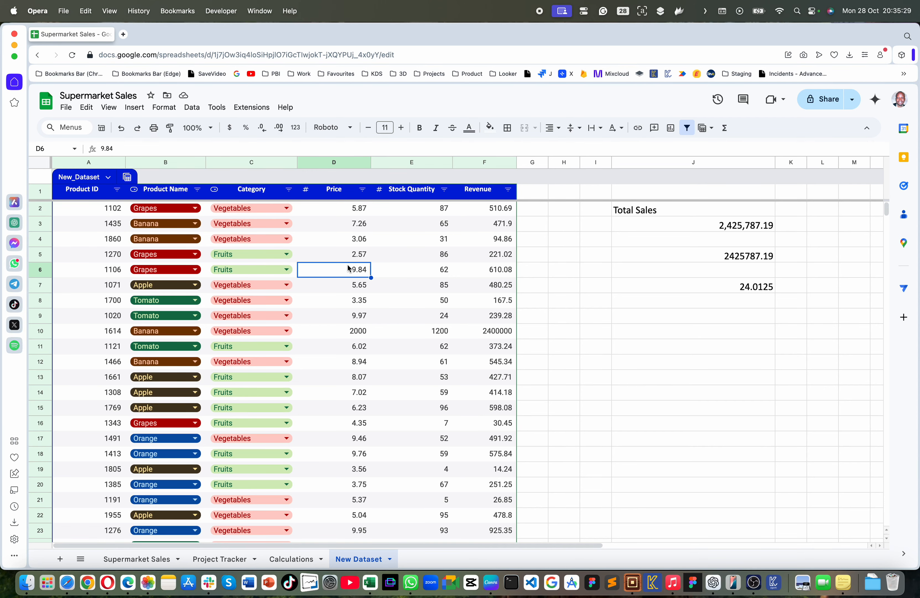
{"action": "scroll", "coordinate": [347, 265], "scroll_direction": "down", "scroll_amount": 2}
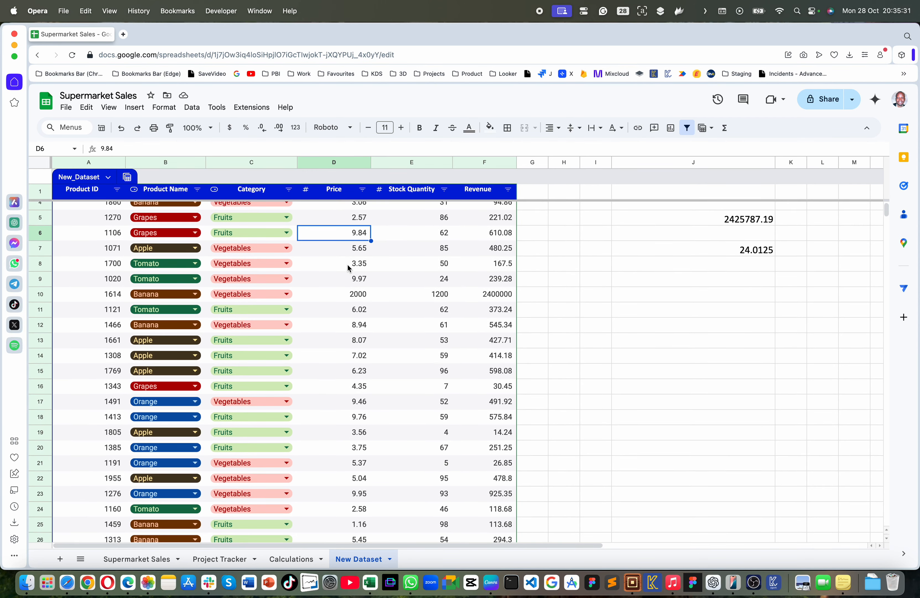
{"action": "scroll", "coordinate": [347, 265], "scroll_direction": "up", "scroll_amount": 2}
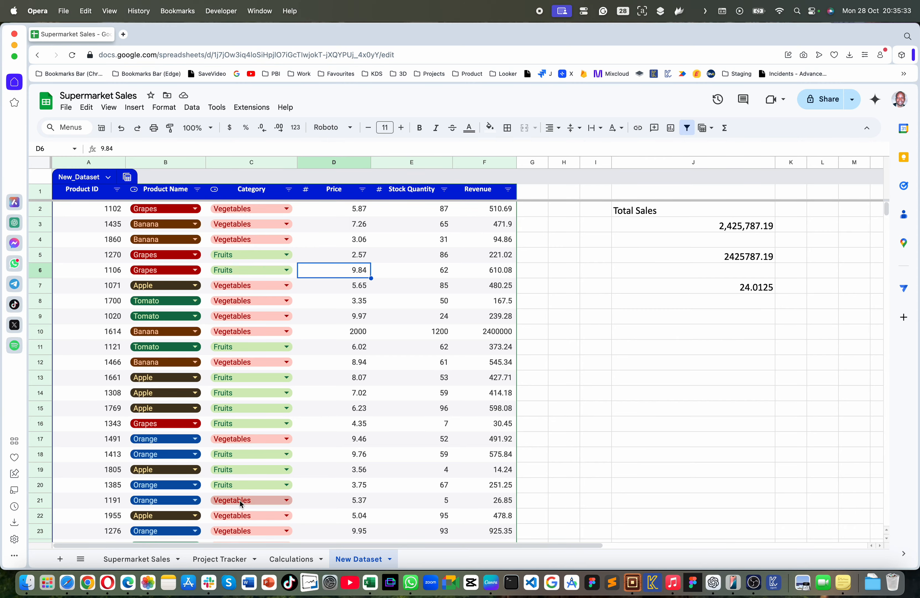
- Add a new blank sheet and review the task names in the Project Tracker sheet's table
{"action": "left_click", "coordinate": [60, 559]}
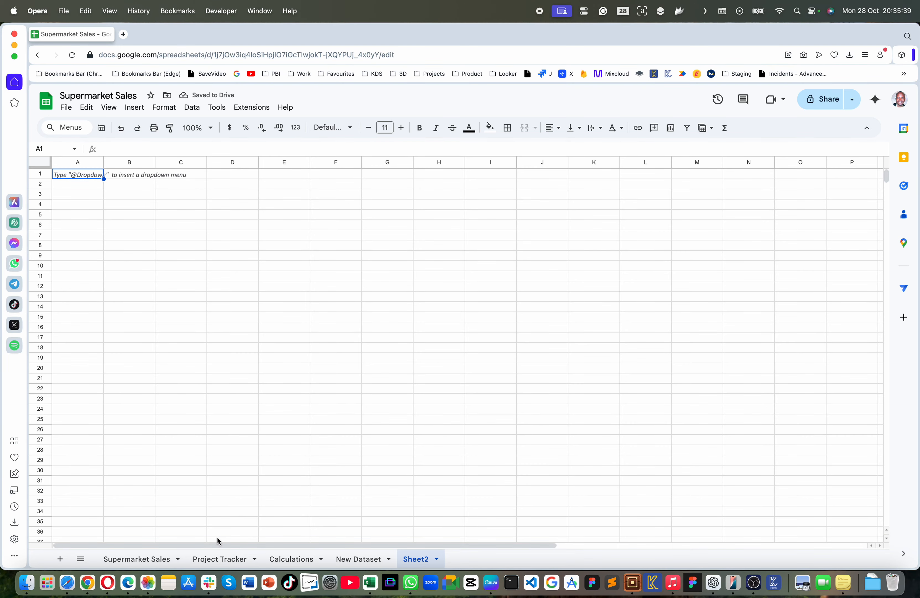
{"action": "left_click", "coordinate": [220, 558]}
{"action": "left_click", "coordinate": [77, 212]}
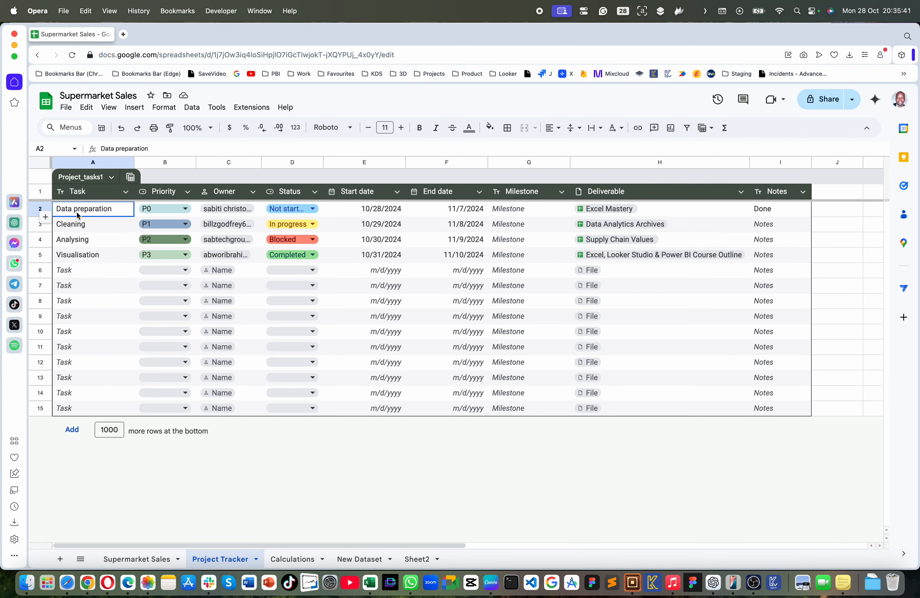
{"action": "left_click", "coordinate": [80, 228]}
{"action": "left_click", "coordinate": [82, 244]}
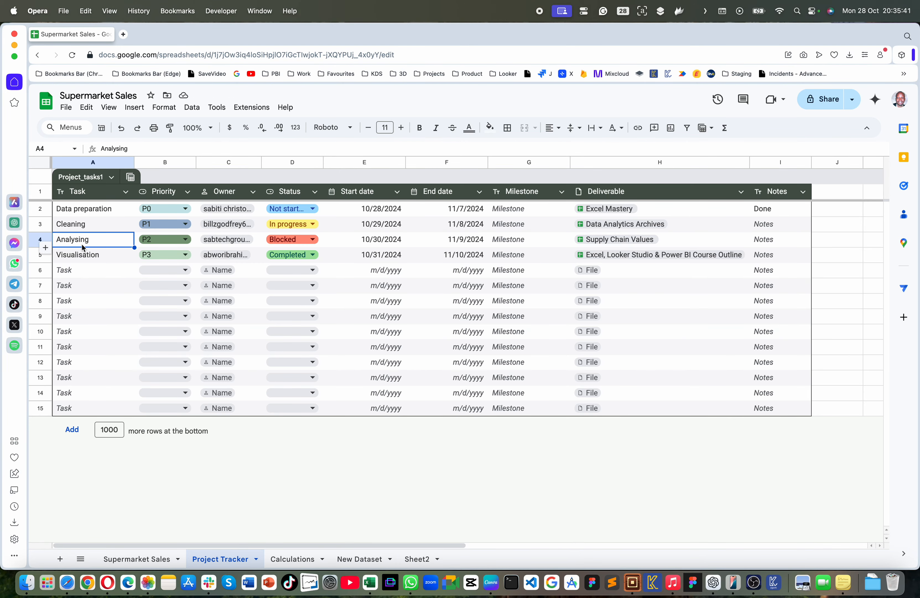
- Widen the Status column of the project tasks table, and examine its start dates, end dates and deliverables
{"action": "left_click", "coordinate": [312, 209]}
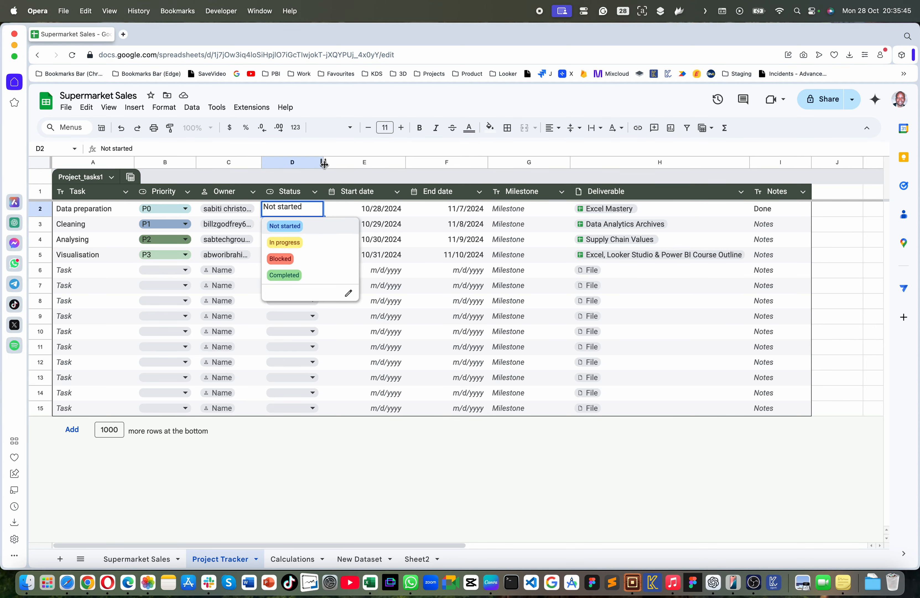
{"action": "left_click_drag", "start_coordinate": [323, 162], "coordinate": [353, 162]}
{"action": "left_click_drag", "start_coordinate": [412, 210], "coordinate": [491, 257]}
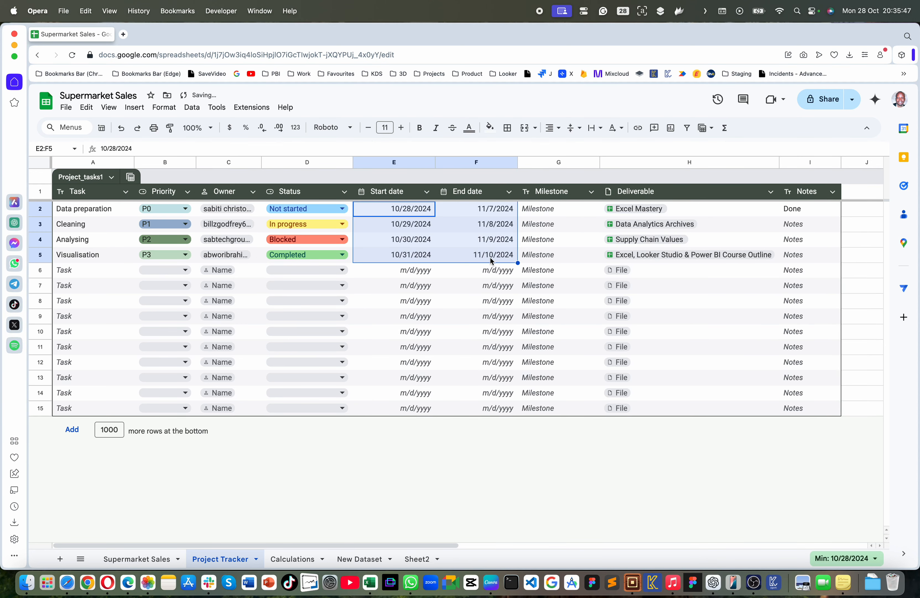
{"action": "left_click", "coordinate": [674, 210]}
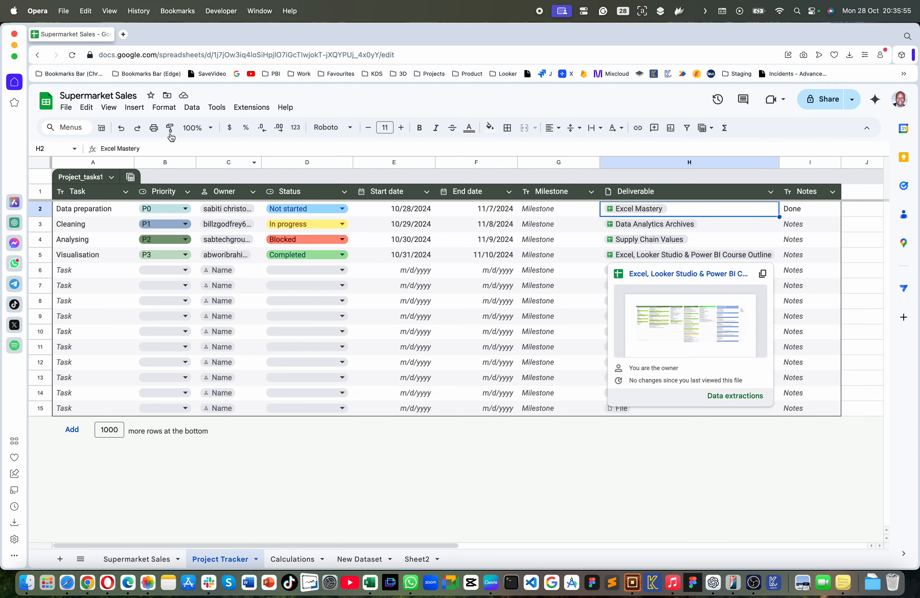
- Open the table templates on Sheet2 and browse the Featured, Product roadmap and Project management categories
{"action": "left_click", "coordinate": [414, 559]}
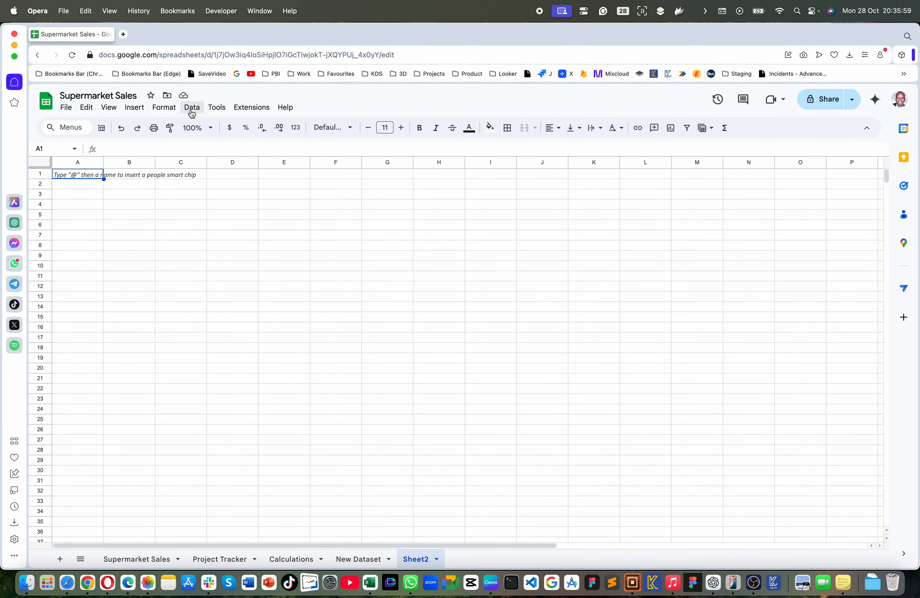
{"action": "left_click", "coordinate": [134, 109]}
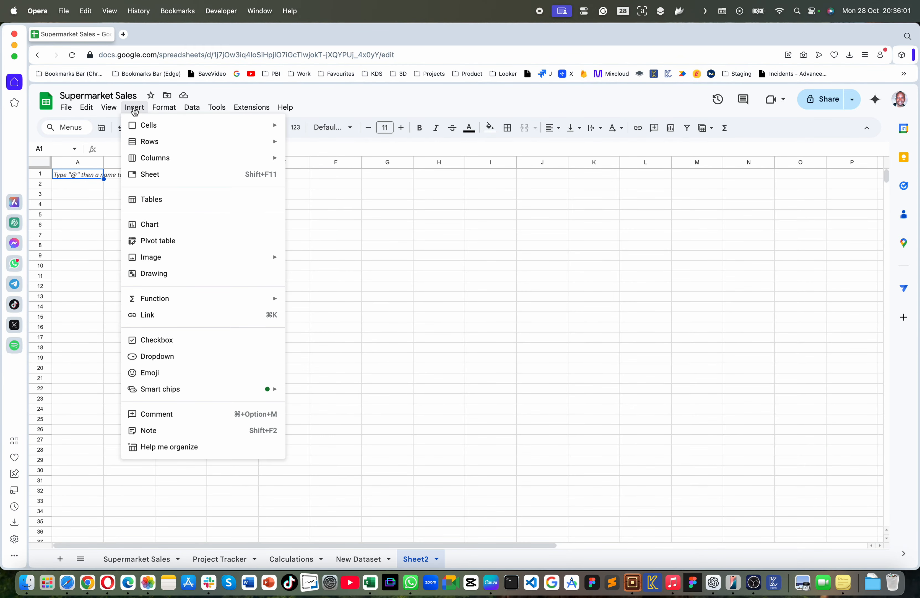
{"action": "left_click", "coordinate": [152, 200]}
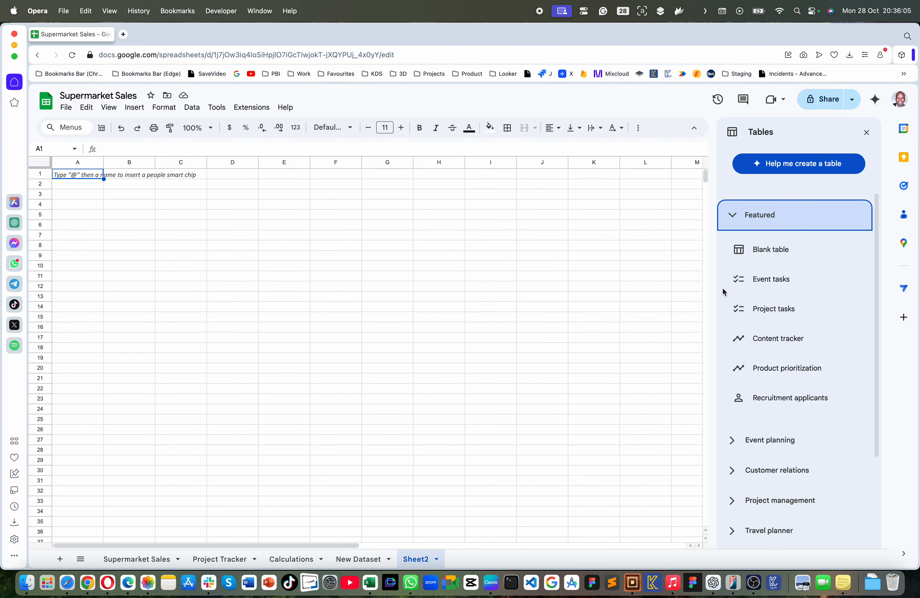
{"action": "scroll", "coordinate": [792, 394], "scroll_direction": "down", "scroll_amount": 3}
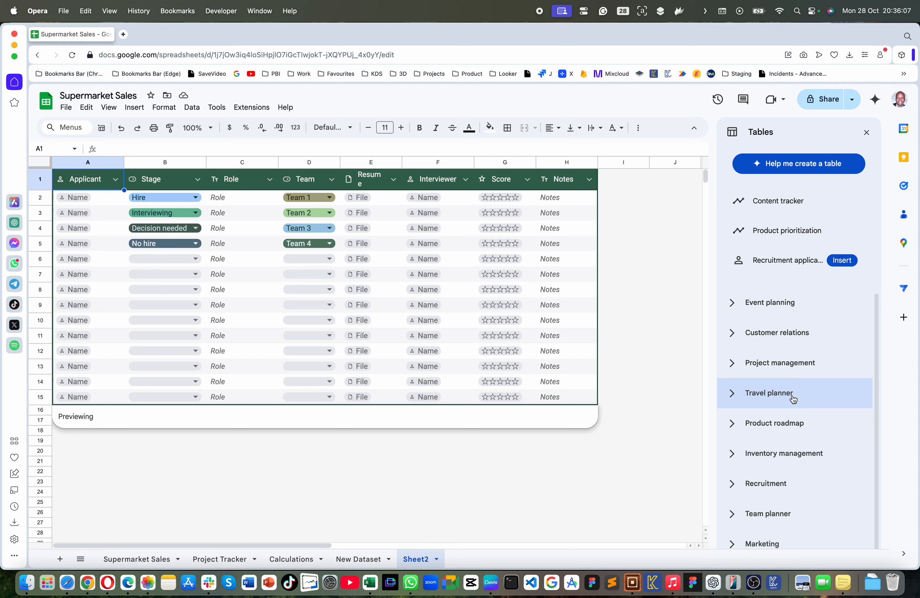
{"action": "scroll", "coordinate": [786, 458], "scroll_direction": "up", "scroll_amount": 2}
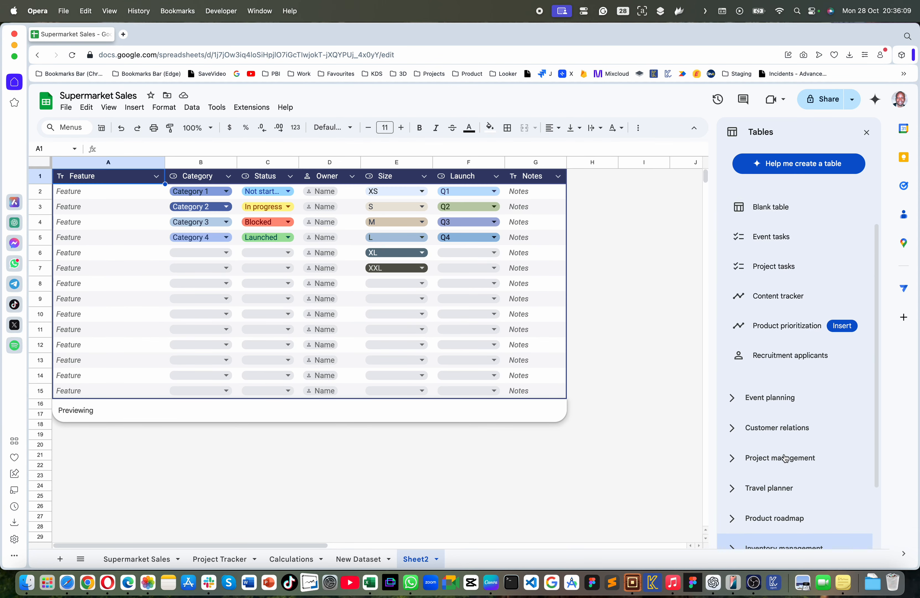
{"action": "scroll", "coordinate": [786, 459], "scroll_direction": "down", "scroll_amount": 2}
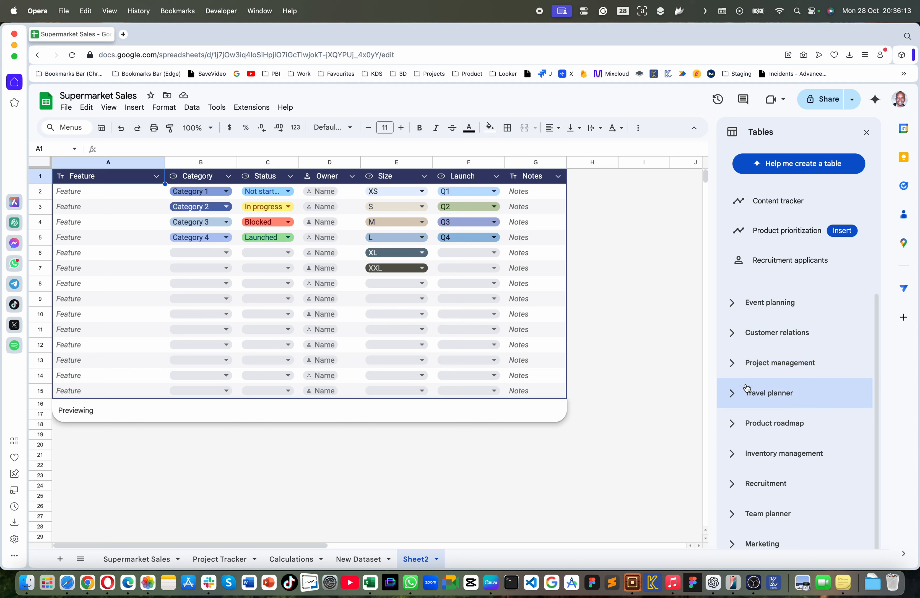
{"action": "scroll", "coordinate": [789, 272], "scroll_direction": "up", "scroll_amount": 2}
{"action": "scroll", "coordinate": [792, 273], "scroll_direction": "down", "scroll_amount": 2}
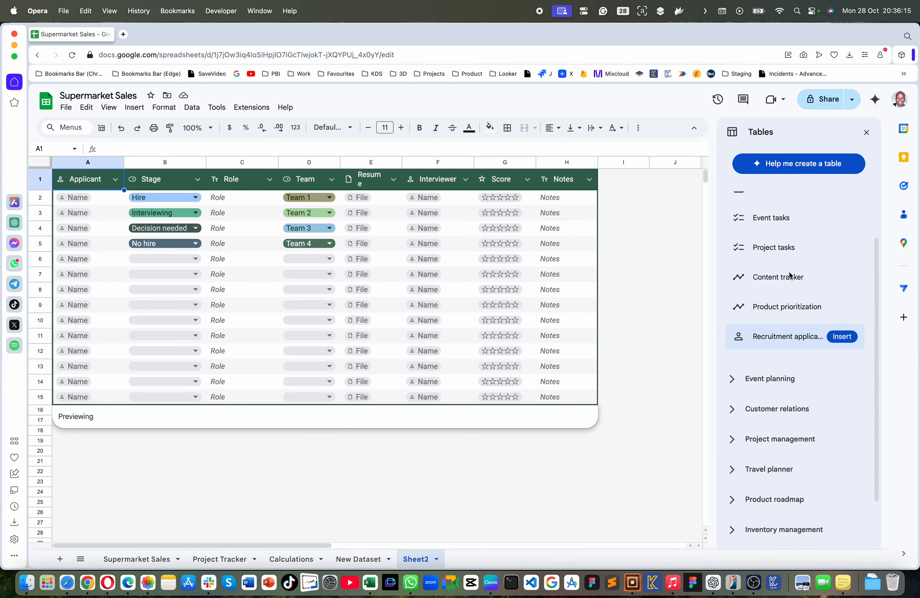
{"action": "left_click", "coordinate": [734, 426]}
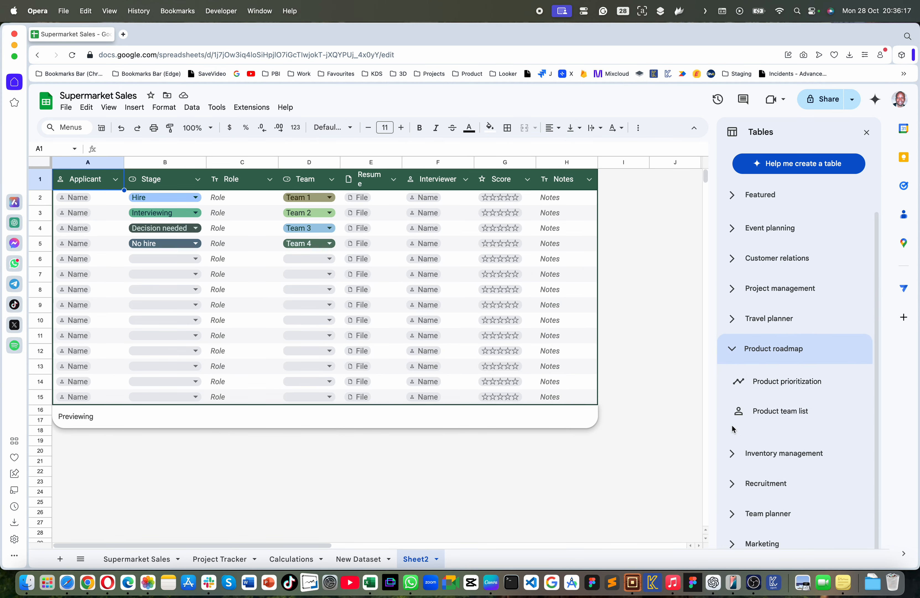
{"action": "left_click", "coordinate": [734, 288]}
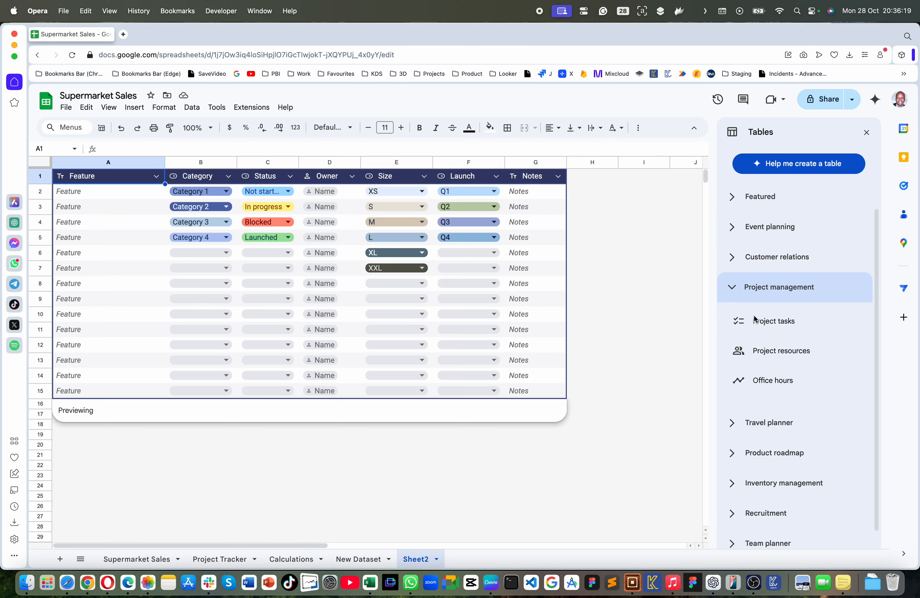
- Insert the prebuilt Project tasks table from the Project management templates into Sheet2 and close the template list
{"action": "mouse_move", "coordinate": [778, 322]}
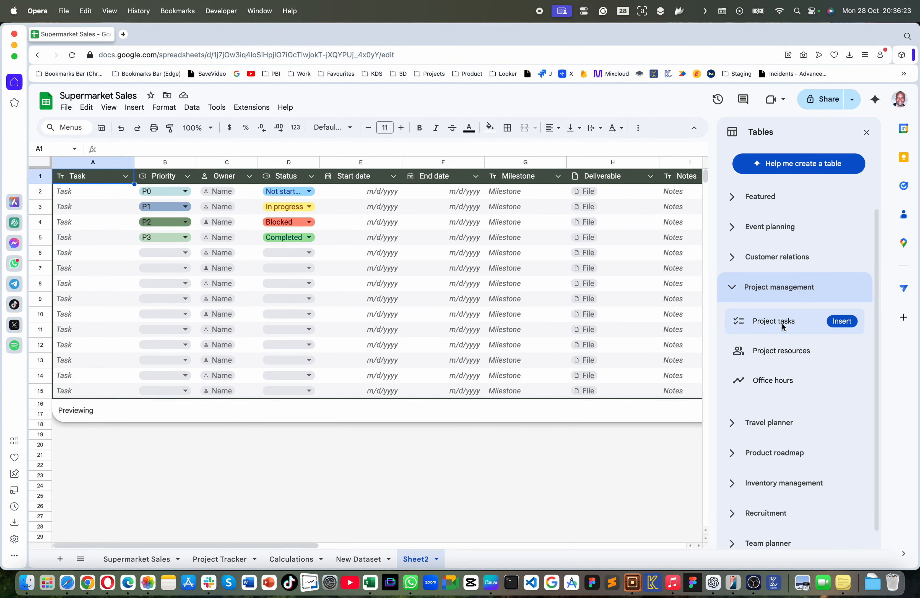
{"action": "left_click", "coordinate": [841, 321]}
{"action": "left_click", "coordinate": [493, 447]}
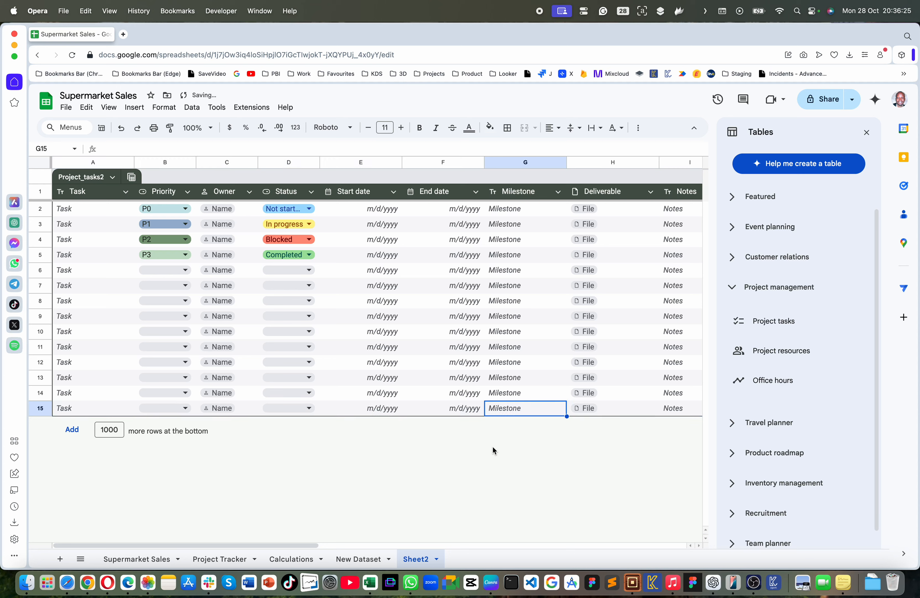
{"action": "left_click", "coordinate": [866, 134]}
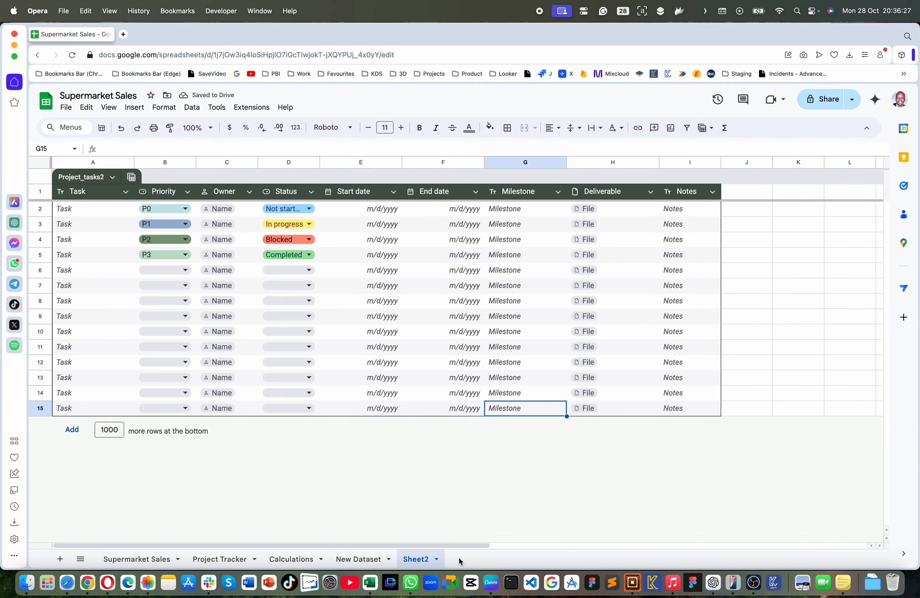
- Rename Sheet2 as Tracker
{"action": "double_click", "coordinate": [426, 559]}
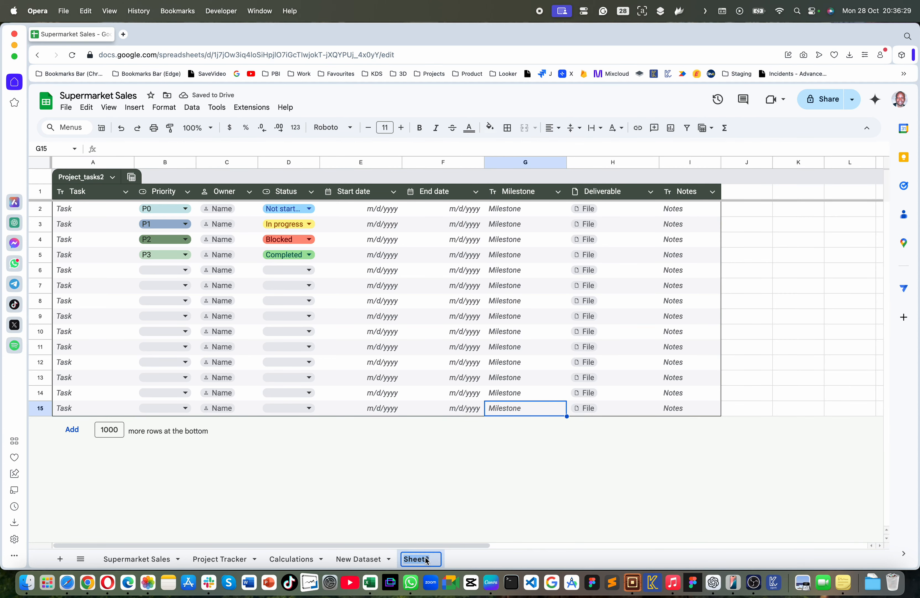
{"action": "type", "text": "Tracker"}
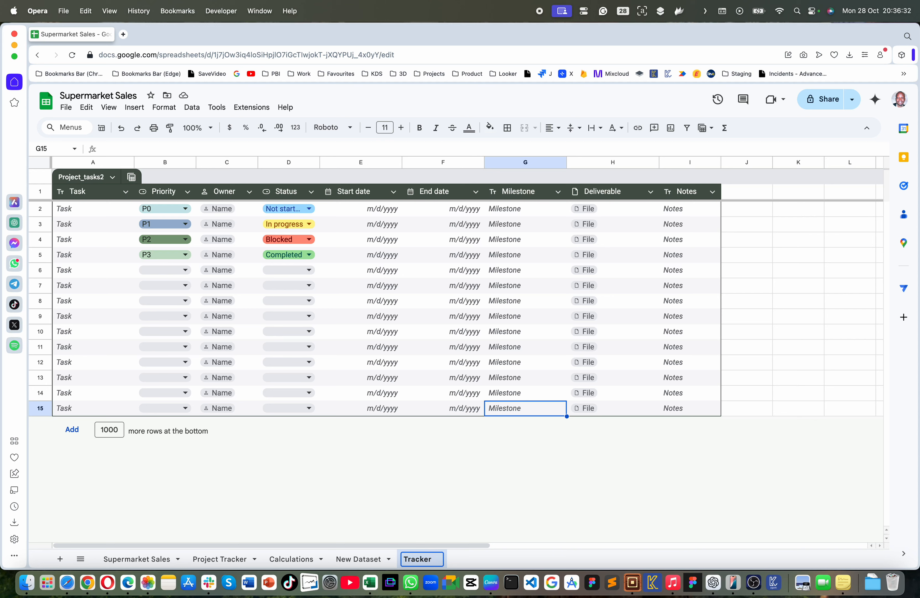
{"action": "key", "text": "super+a"}
{"action": "left_click", "coordinate": [139, 289]}
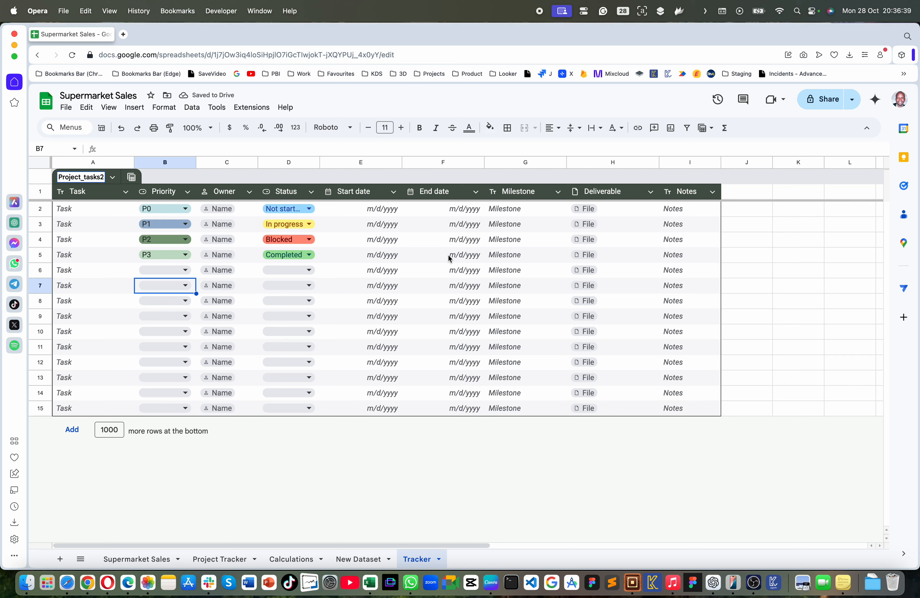
{"action": "left_click", "coordinate": [448, 244]}
- Check the first task's status options in the new table and set its start date to 10/28/2024
{"action": "left_click", "coordinate": [84, 213]}
{"action": "left_click_drag", "start_coordinate": [83, 213], "coordinate": [84, 255]}
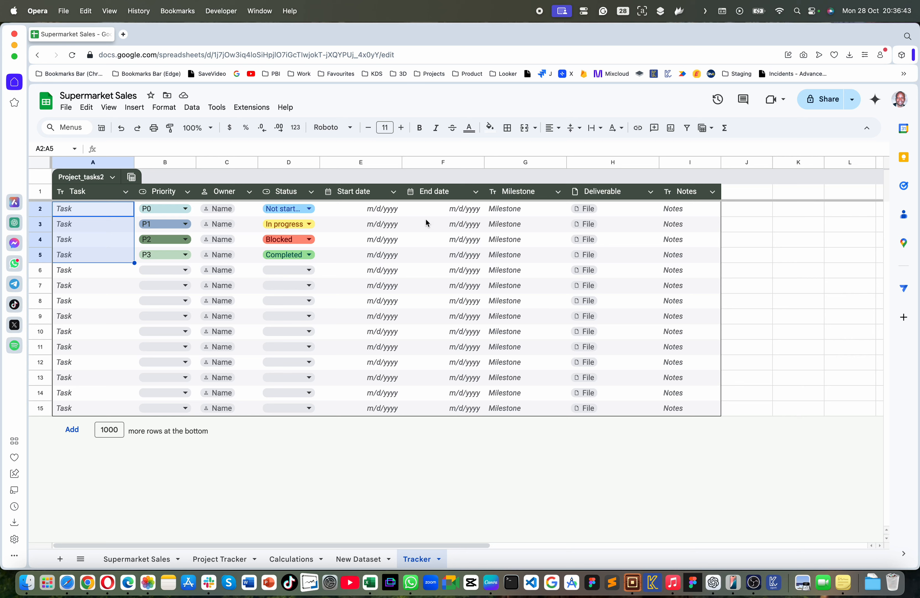
{"action": "left_click", "coordinate": [292, 209]}
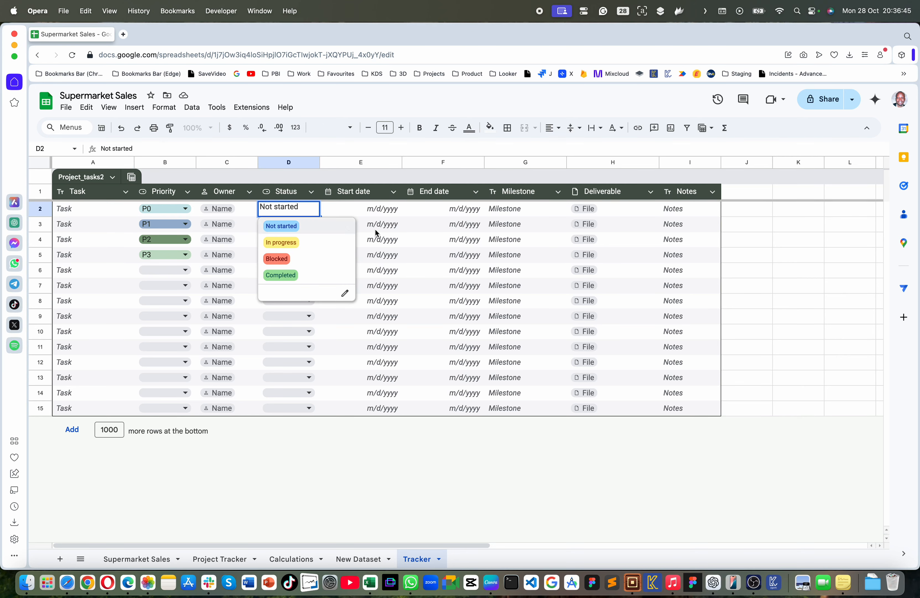
{"action": "left_click", "coordinate": [388, 214]}
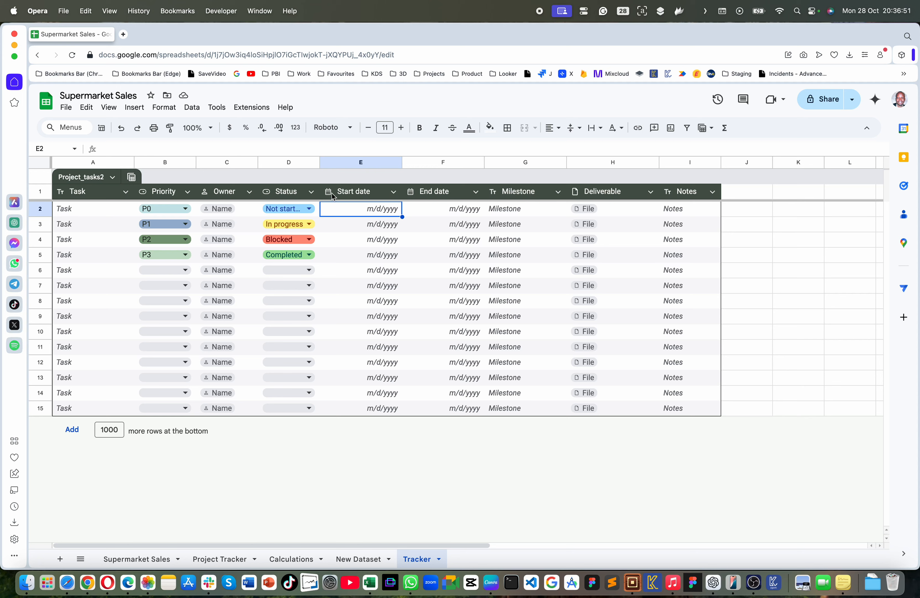
{"action": "double_click", "coordinate": [384, 214]}
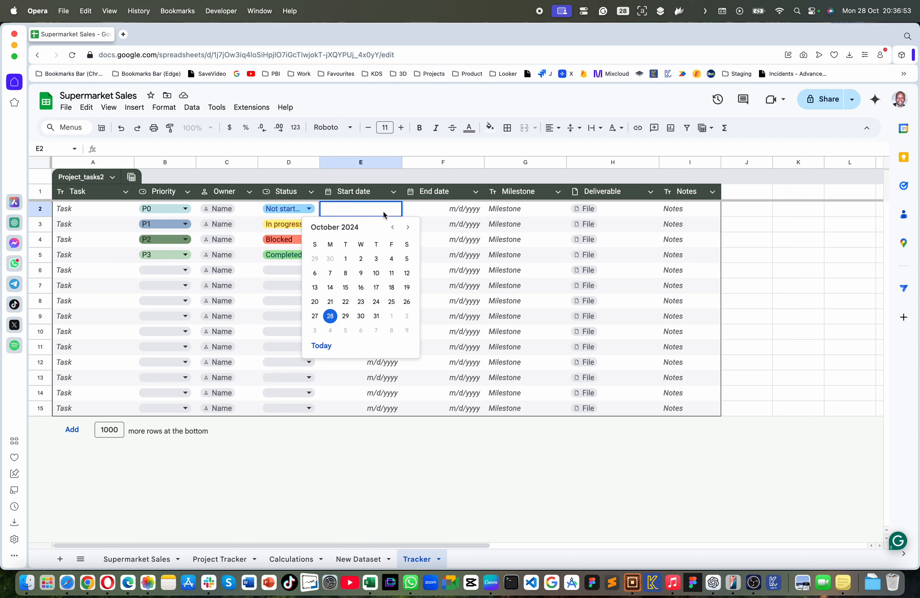
{"action": "left_click", "coordinate": [334, 317]}
{"action": "left_click", "coordinate": [470, 212]}
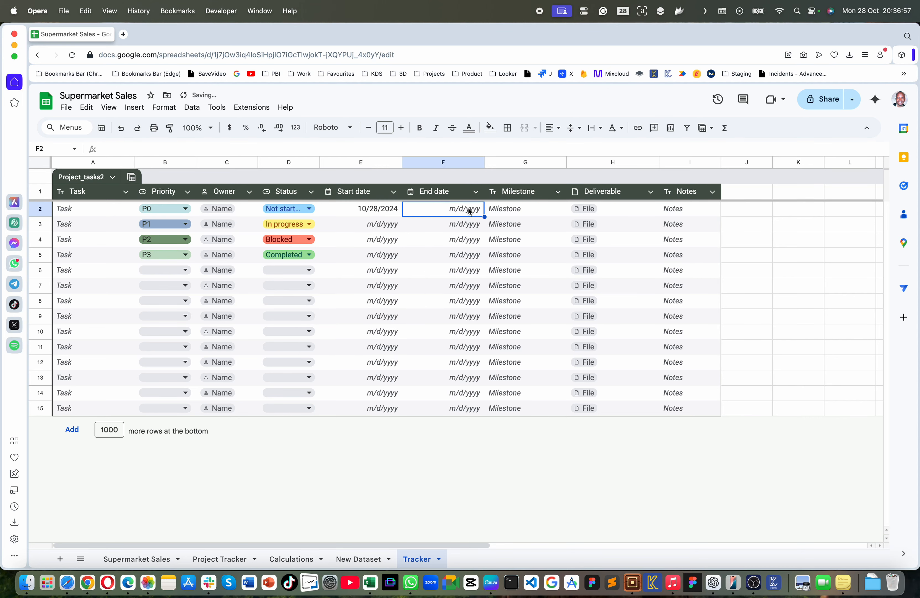
- Link the files Excel Mastery, Trial_ZONDA & SAP HANA ORDERS-17 Oct Onwards and Home Construction Report as deliverables in rows 2 to 4
{"action": "left_click", "coordinate": [588, 210]}
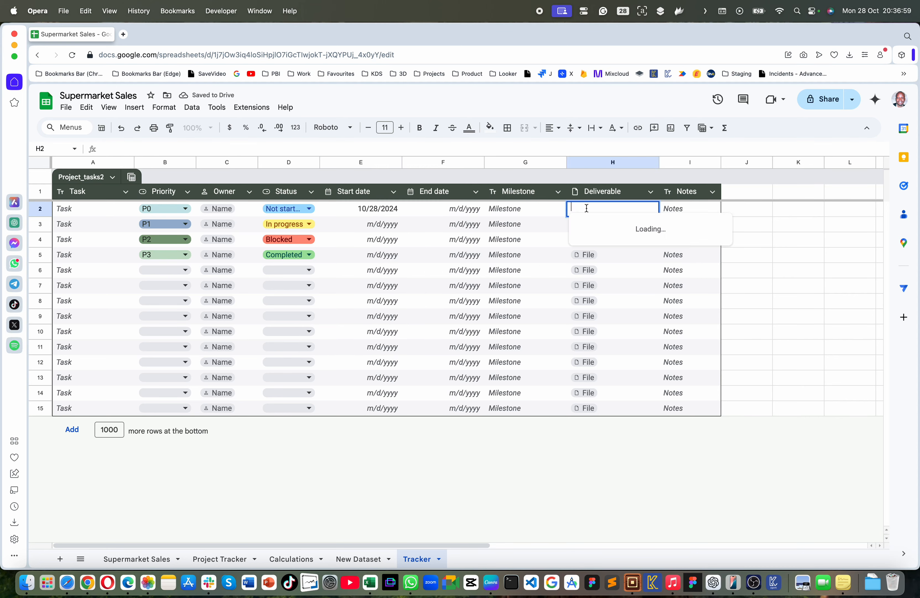
{"action": "left_click", "coordinate": [616, 241]}
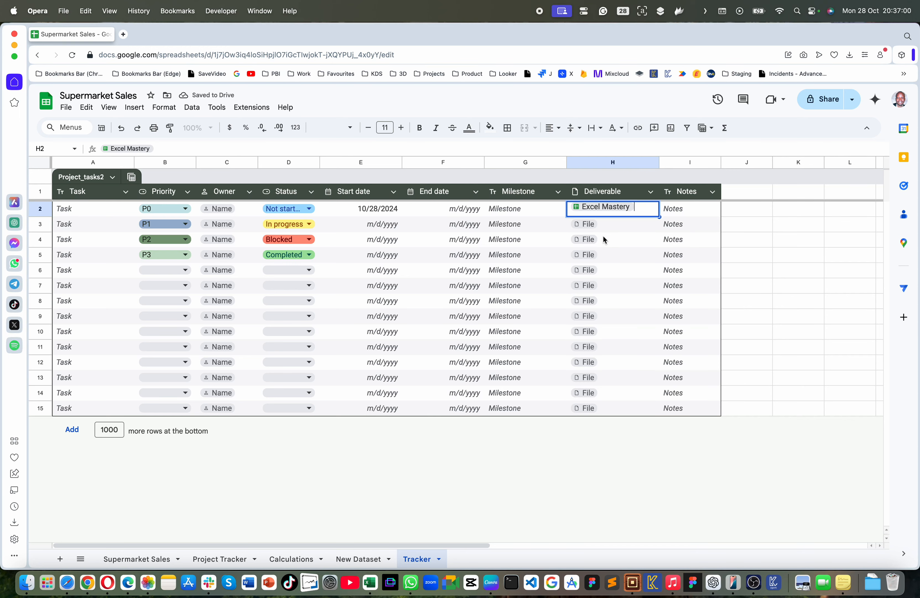
{"action": "left_click", "coordinate": [585, 225]}
{"action": "left_click", "coordinate": [611, 272]}
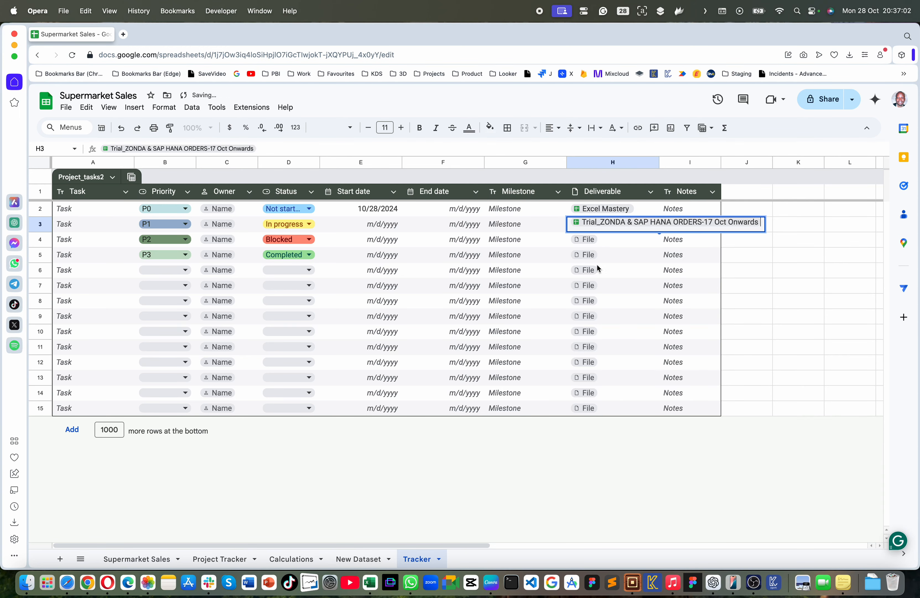
{"action": "left_click", "coordinate": [585, 241]}
{"action": "left_click", "coordinate": [599, 307]}
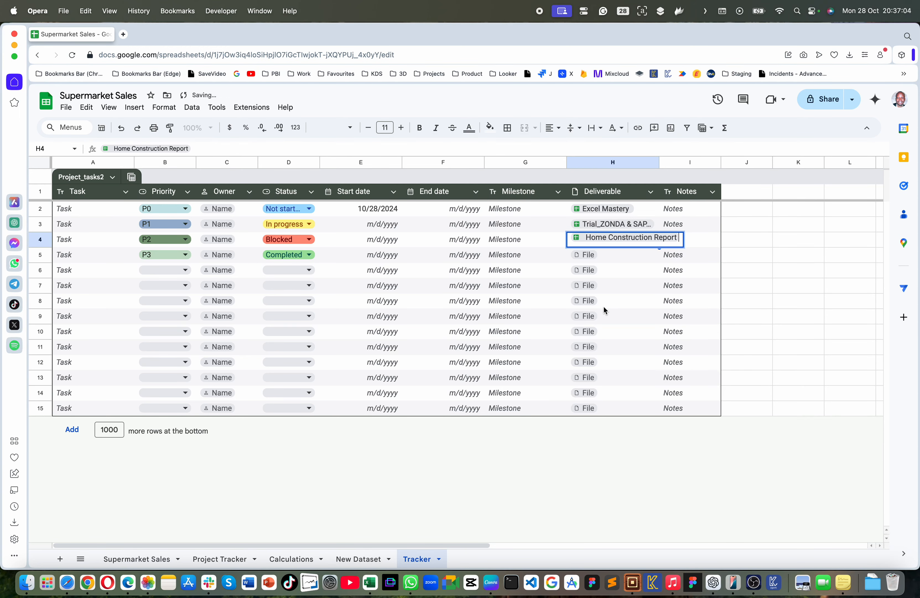
{"action": "left_click", "coordinate": [586, 254]}
{"action": "left_click", "coordinate": [520, 302]}
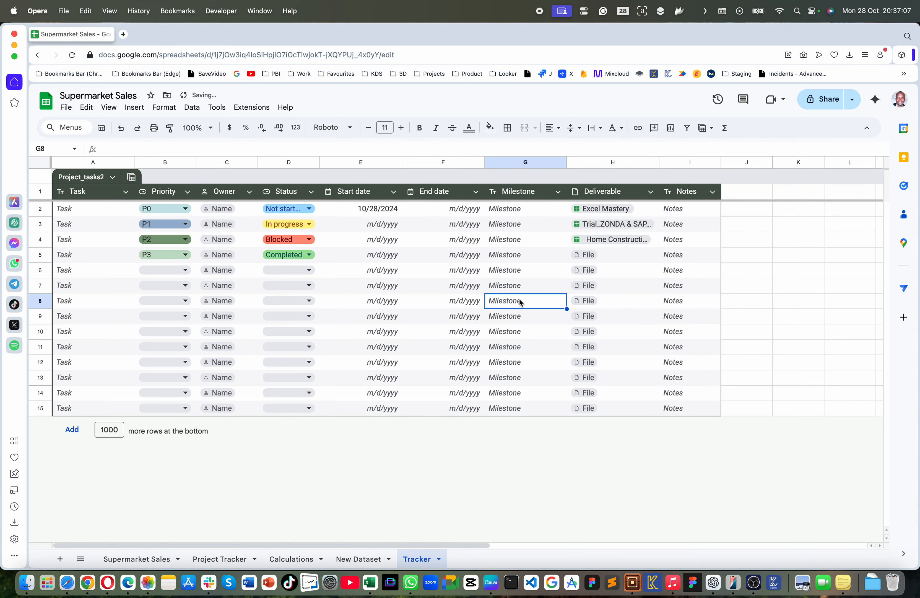
- Change the Notes column's type to the Rating smart chip and check the star choices in its first row
{"action": "left_click", "coordinate": [710, 193]}
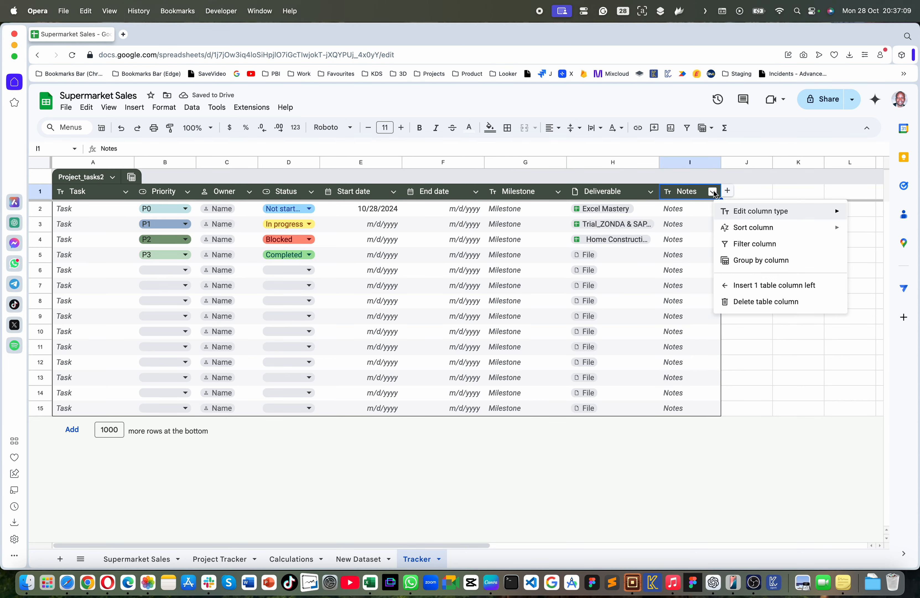
{"action": "mouse_move", "coordinate": [757, 215]}
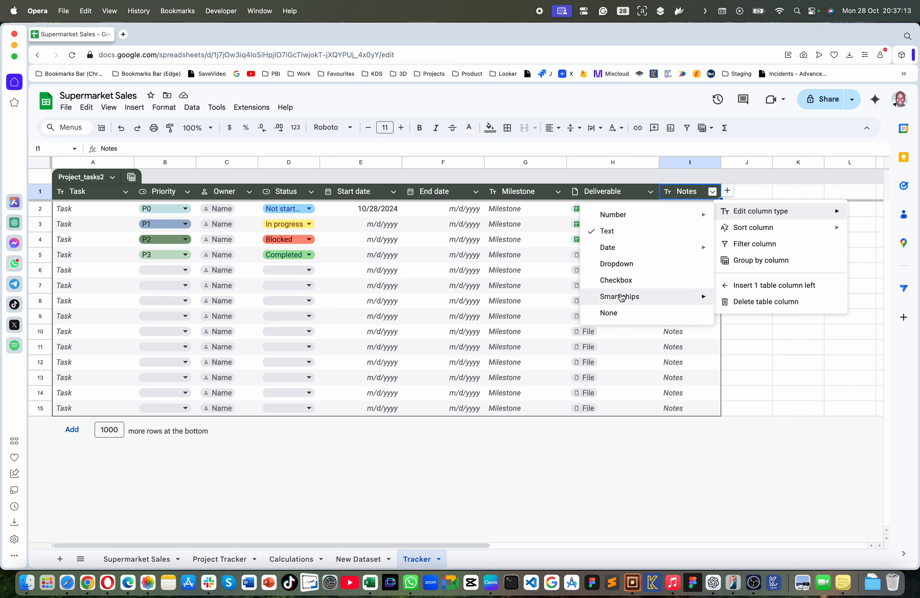
{"action": "mouse_move", "coordinate": [627, 297]}
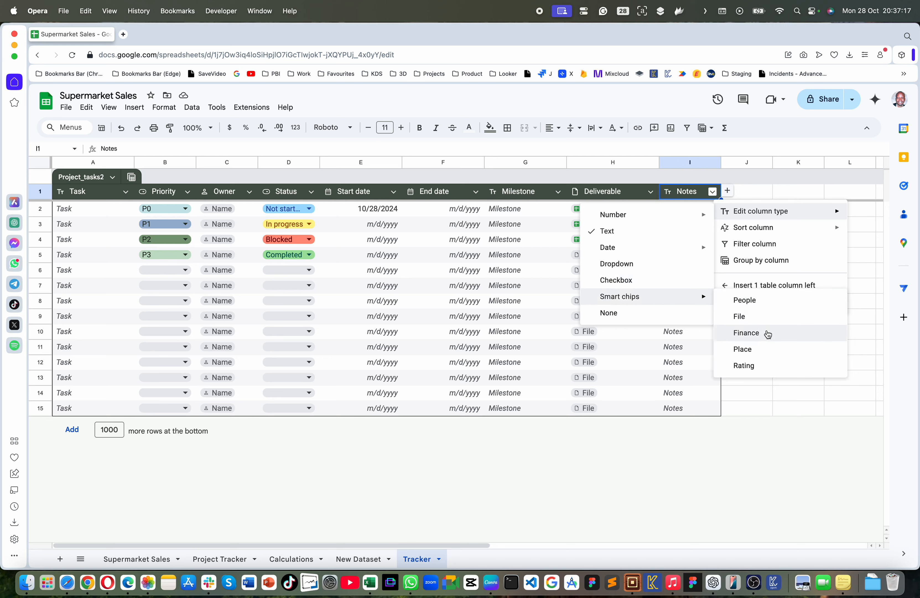
{"action": "left_click", "coordinate": [752, 367]}
{"action": "double_click", "coordinate": [701, 210]}
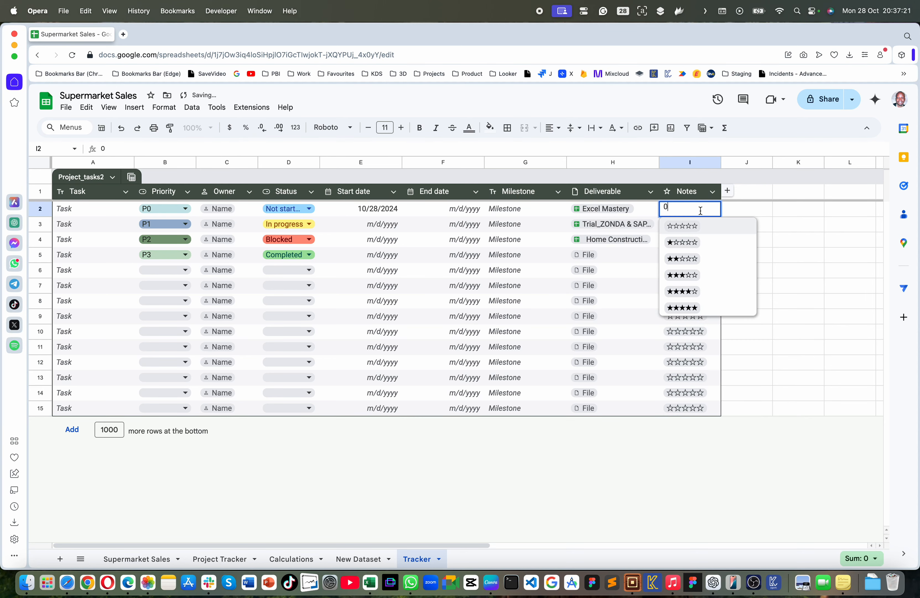
{"action": "left_click", "coordinate": [747, 220]}
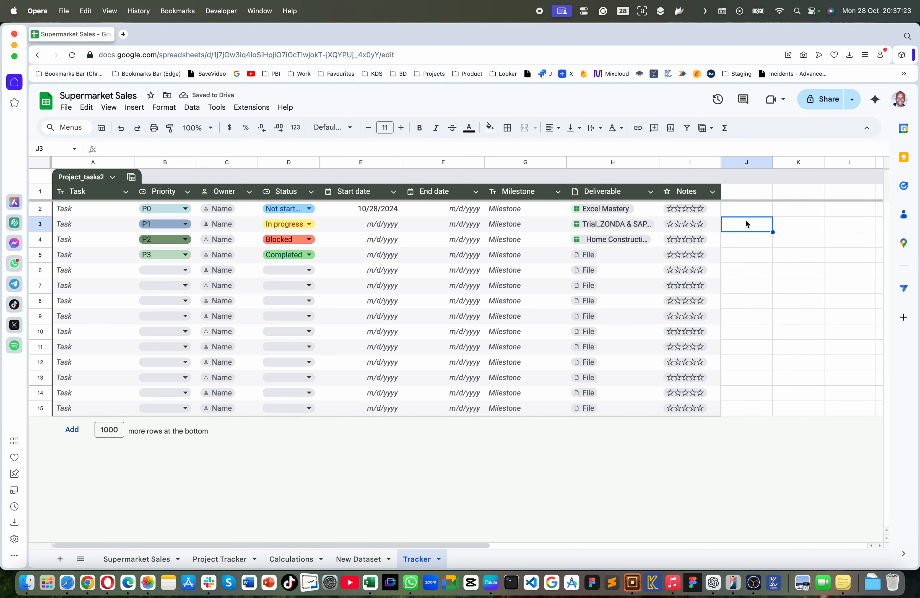
- Set the Notes rating in row 2 to 4 stars
{"action": "double_click", "coordinate": [678, 208]}
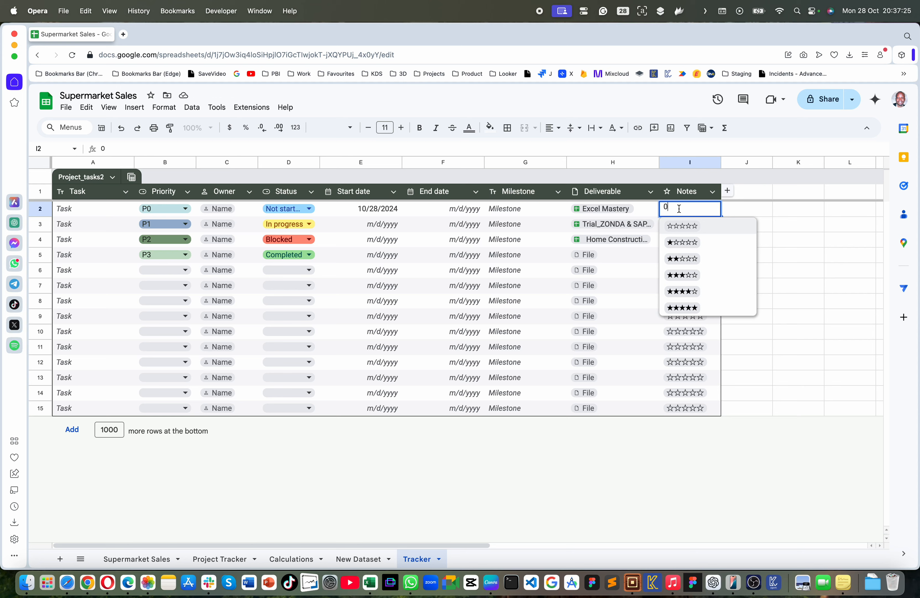
{"action": "key", "text": "BackSpace"}
{"action": "type", "text": "4"}
{"action": "left_click", "coordinate": [790, 243]}
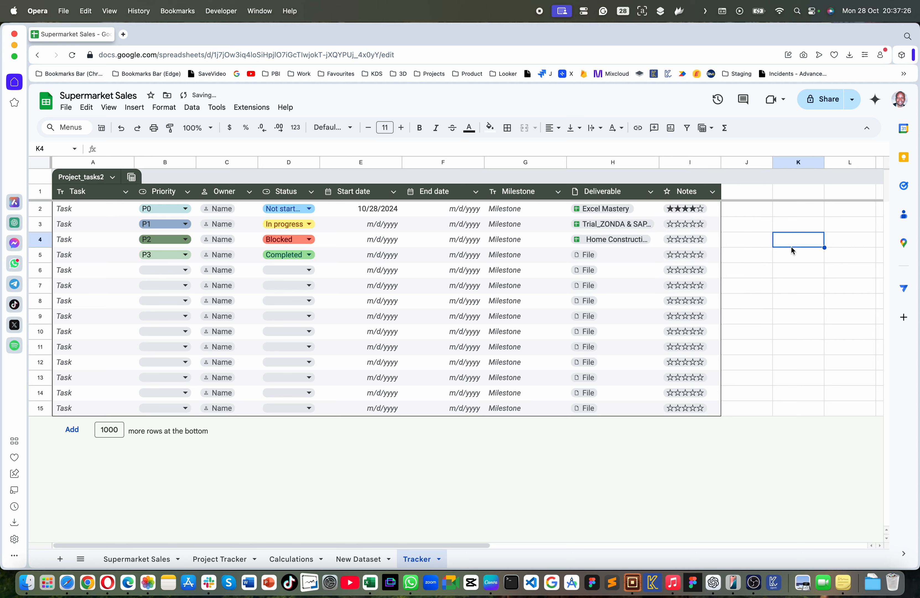
{"action": "double_click", "coordinate": [693, 211]}
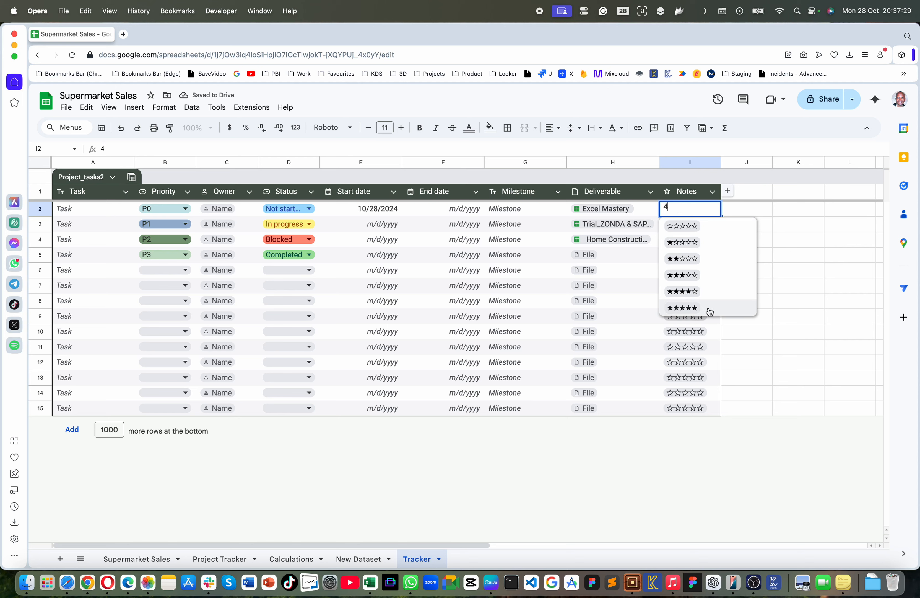
{"action": "left_click", "coordinate": [762, 361]}
- Set the Notes ratings to 5 stars in row 7 and 1 star in row 8
{"action": "left_click", "coordinate": [706, 283]}
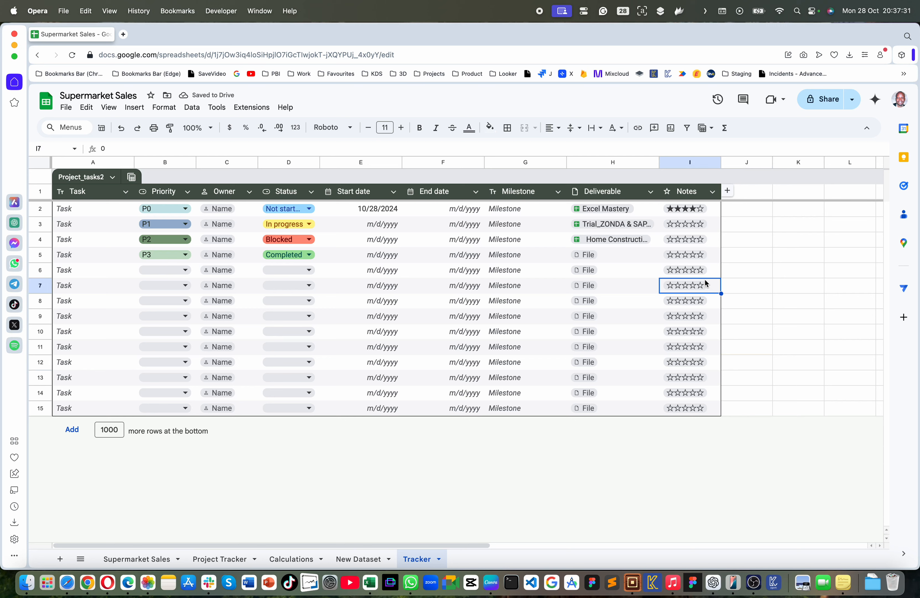
{"action": "type", "text": "5"}
{"action": "left_click", "coordinate": [789, 320]}
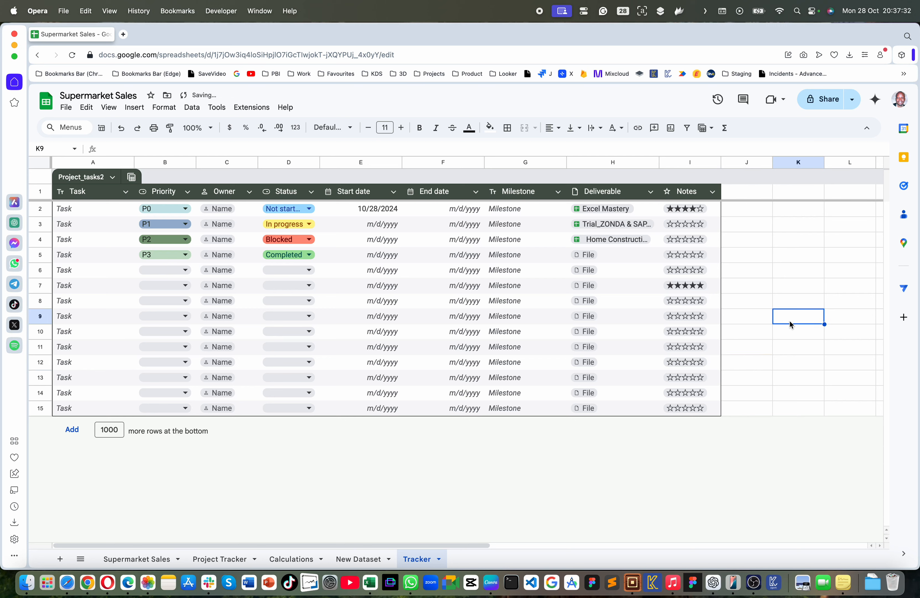
{"action": "left_click", "coordinate": [709, 305]}
{"action": "type", "text": "1"}
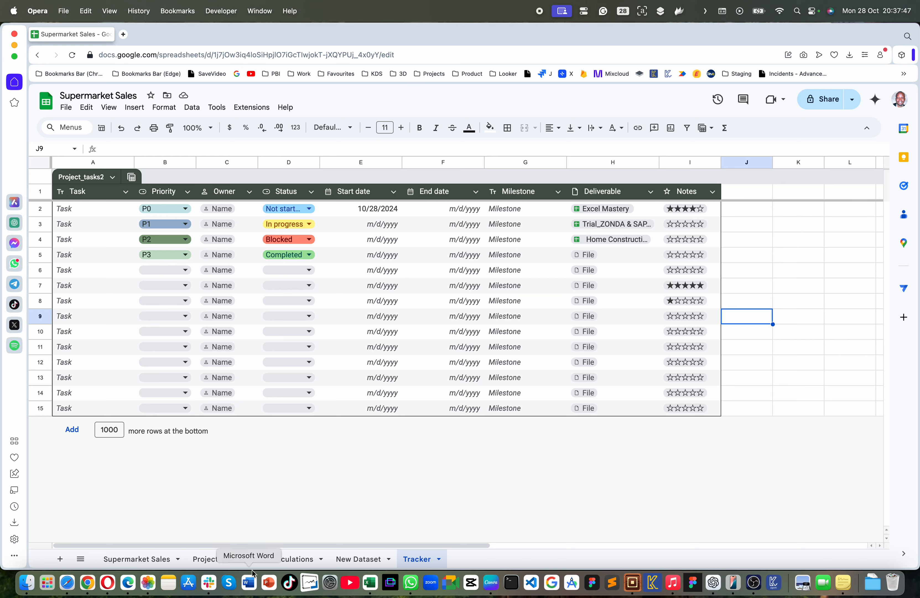
- Return to the Project Tracker sheet and view its project tasks table
{"action": "left_click", "coordinate": [220, 558]}
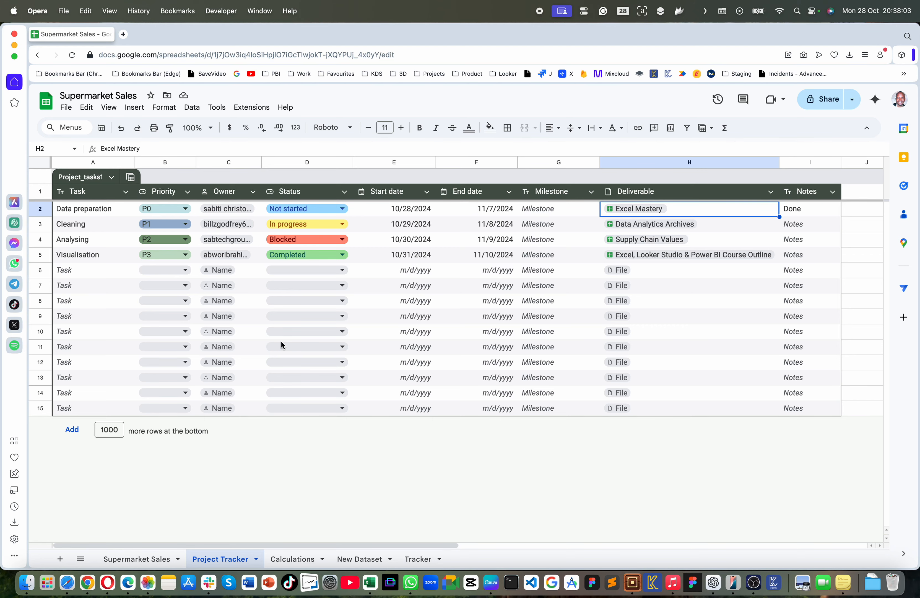
{"action": "key", "text": "super+shift+5"}
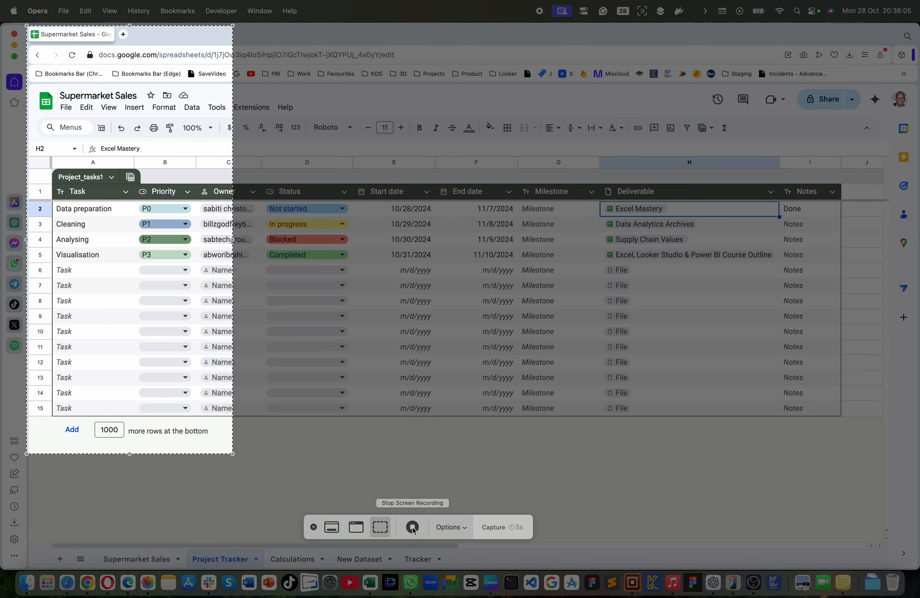